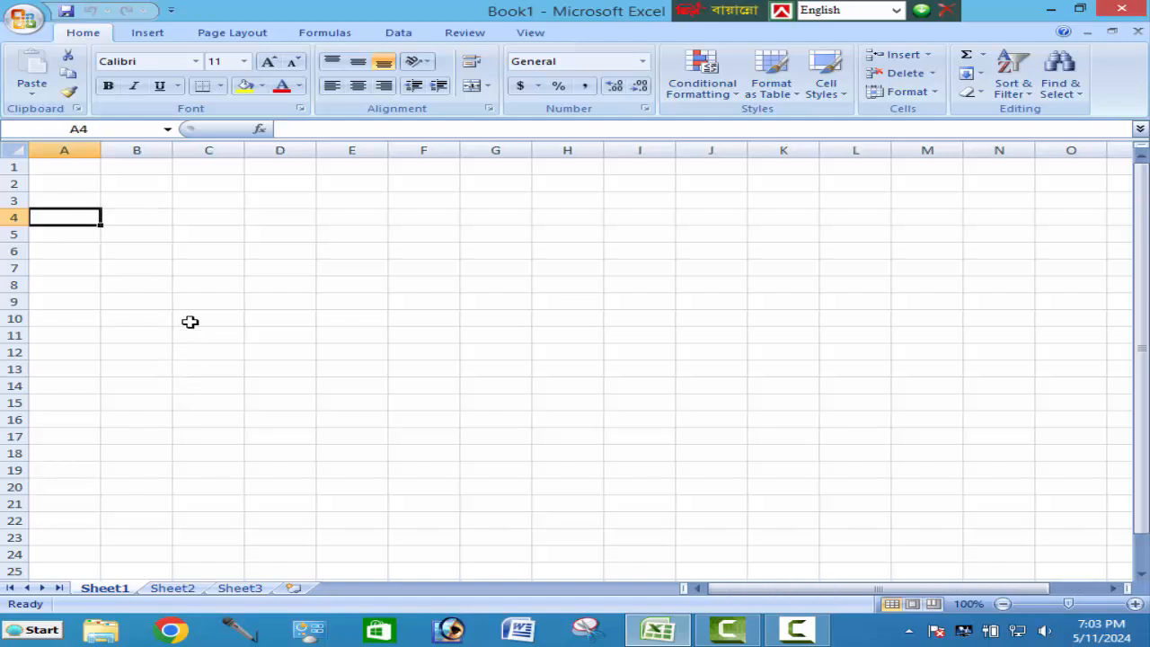
left_click_drag(205, 303, 246, 310)
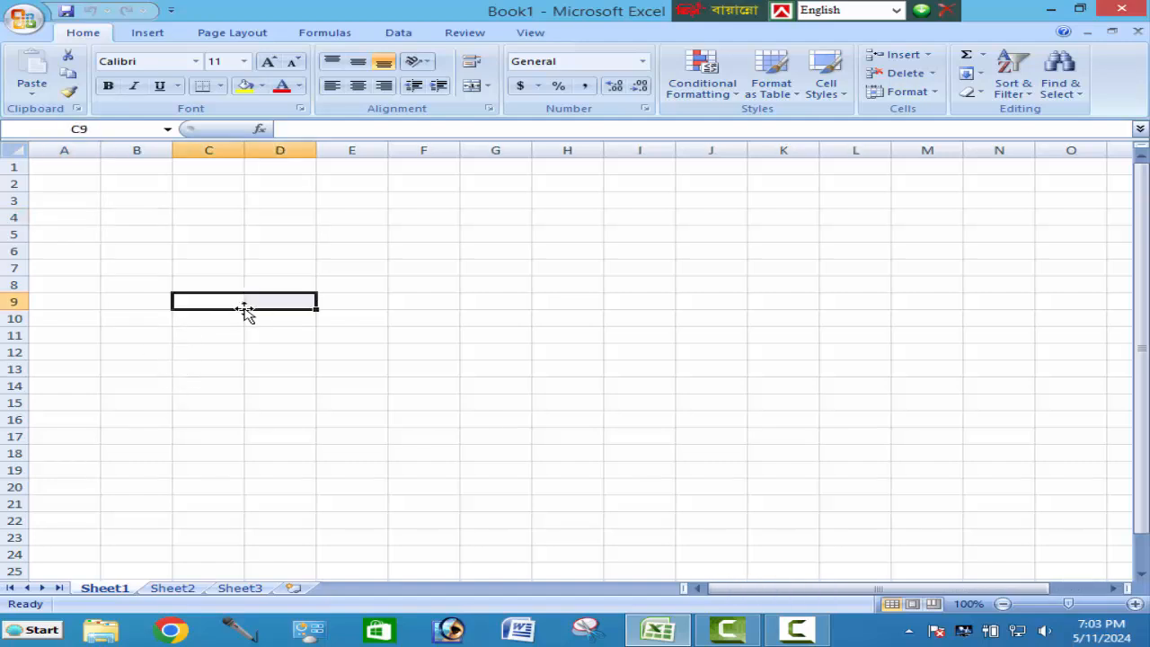
left_click(242, 286)
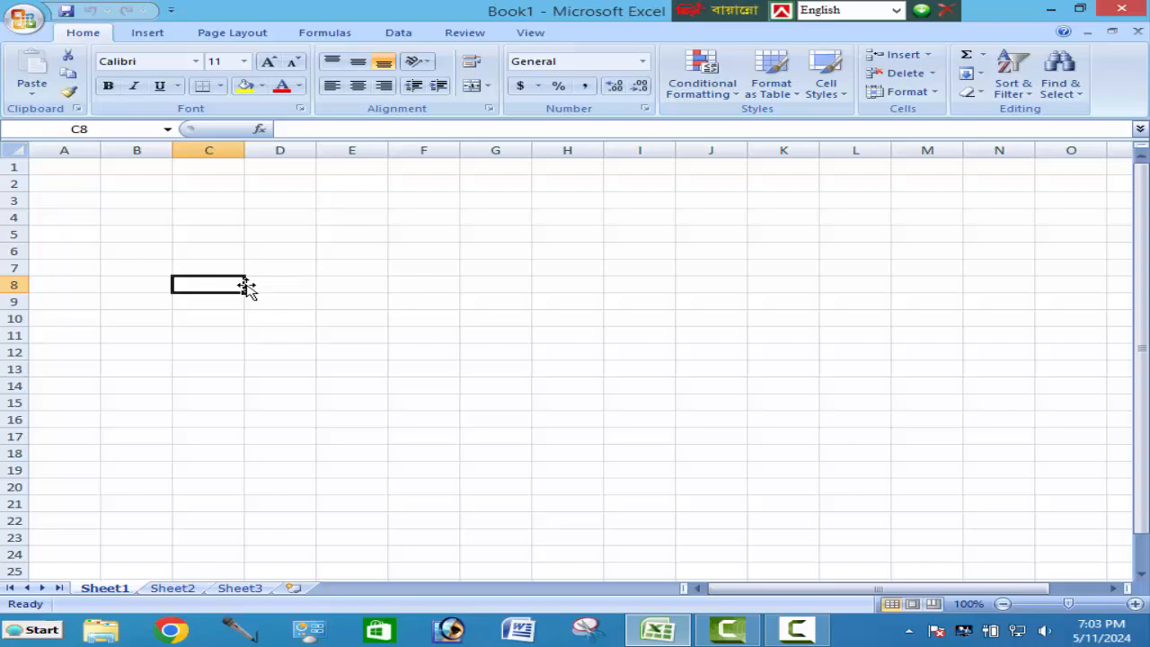
left_click(95, 185)
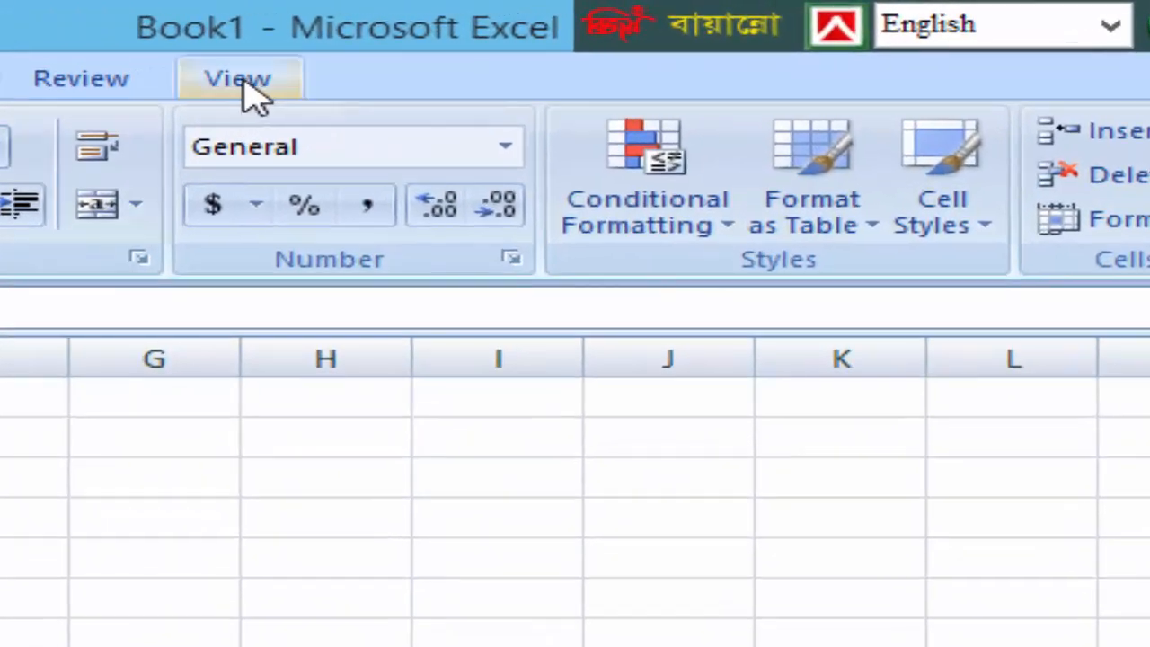
Step: Display the page break lines on the sheet by switching to Page Layout view and back to Normal view
left_click(239, 79)
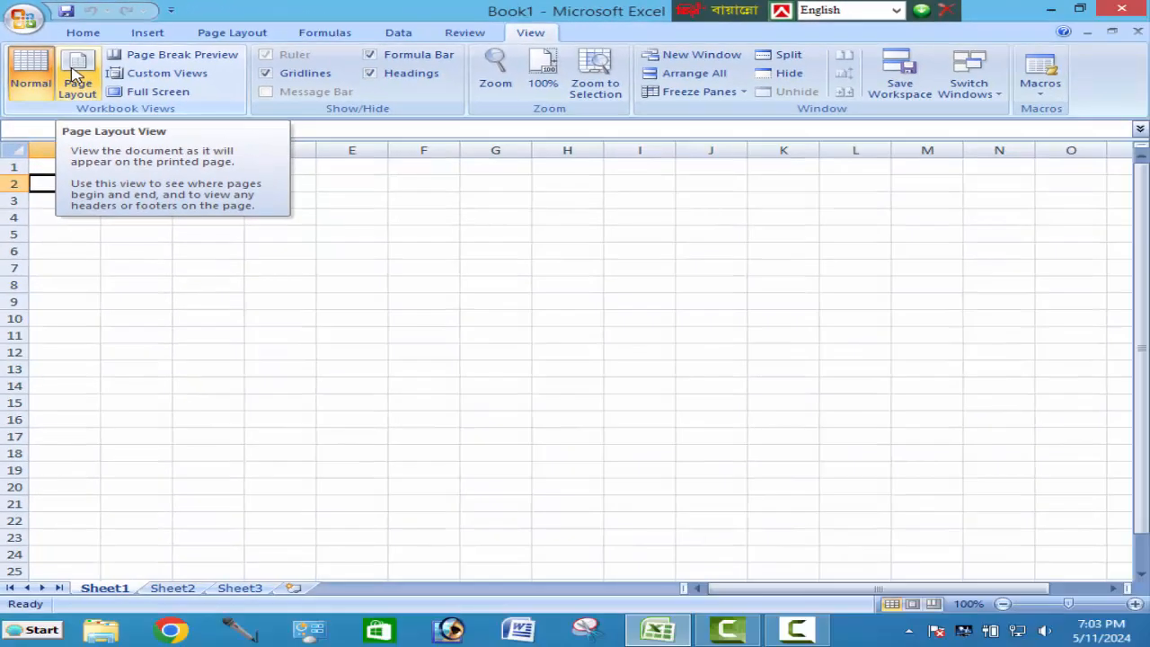
left_click(77, 77)
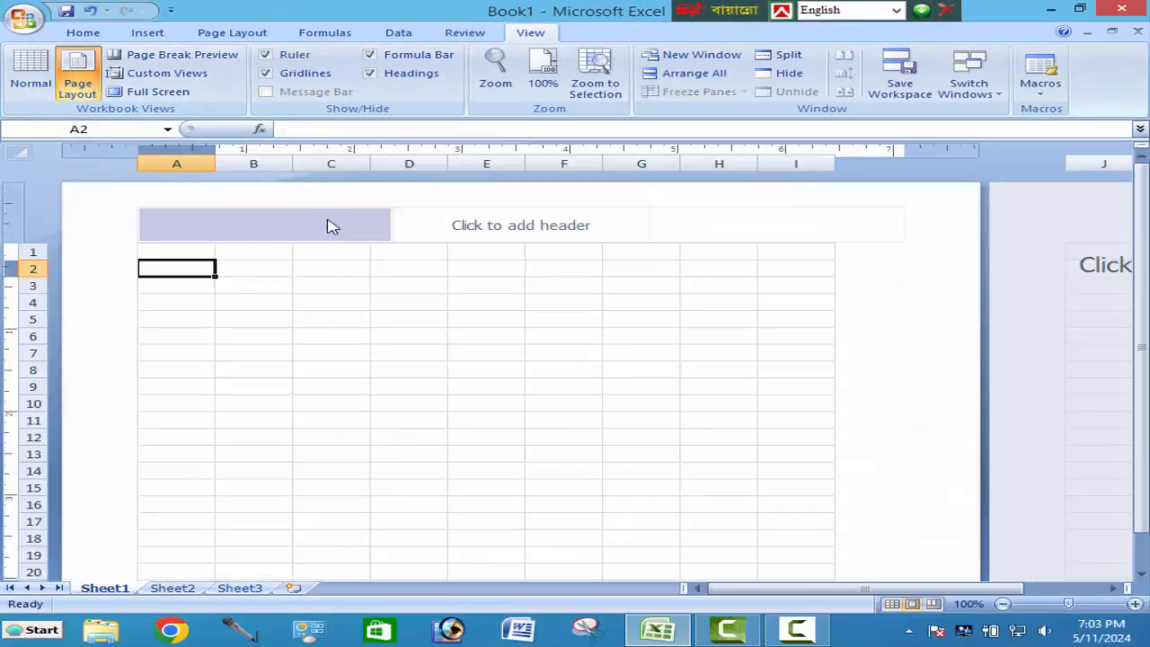
scroll(419, 263, "down", 10)
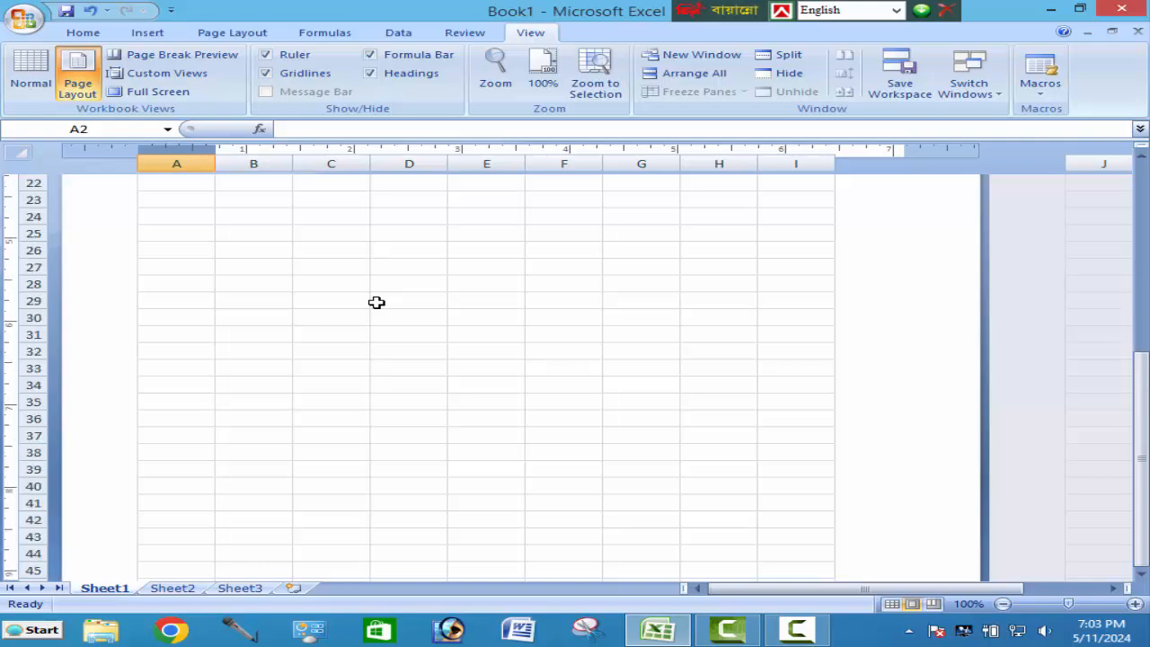
scroll(437, 335, "up", 10)
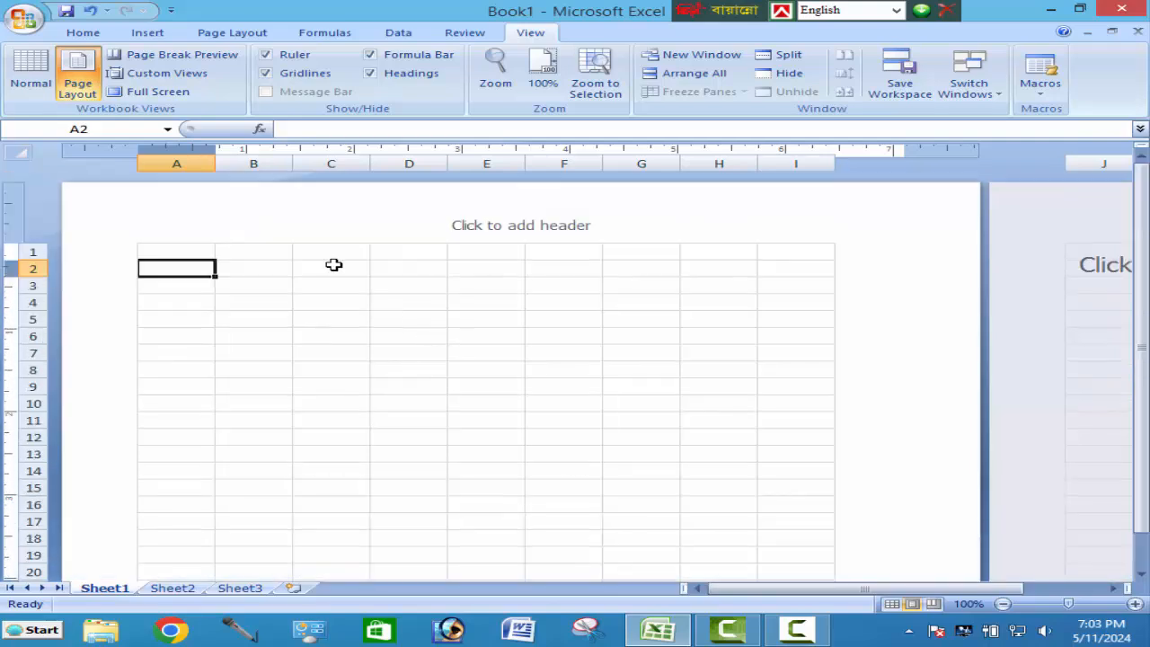
left_click(45, 76)
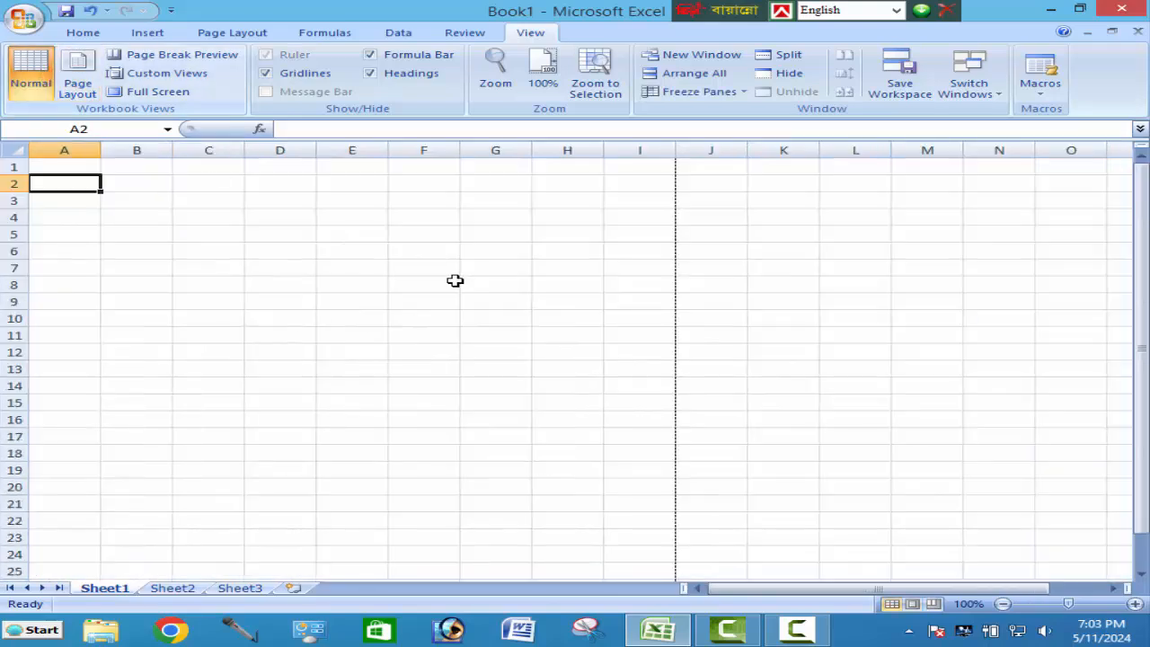
Step: Examine the page areas marked by the page break lines across columns A to AA
scroll(453, 284, "down", 4)
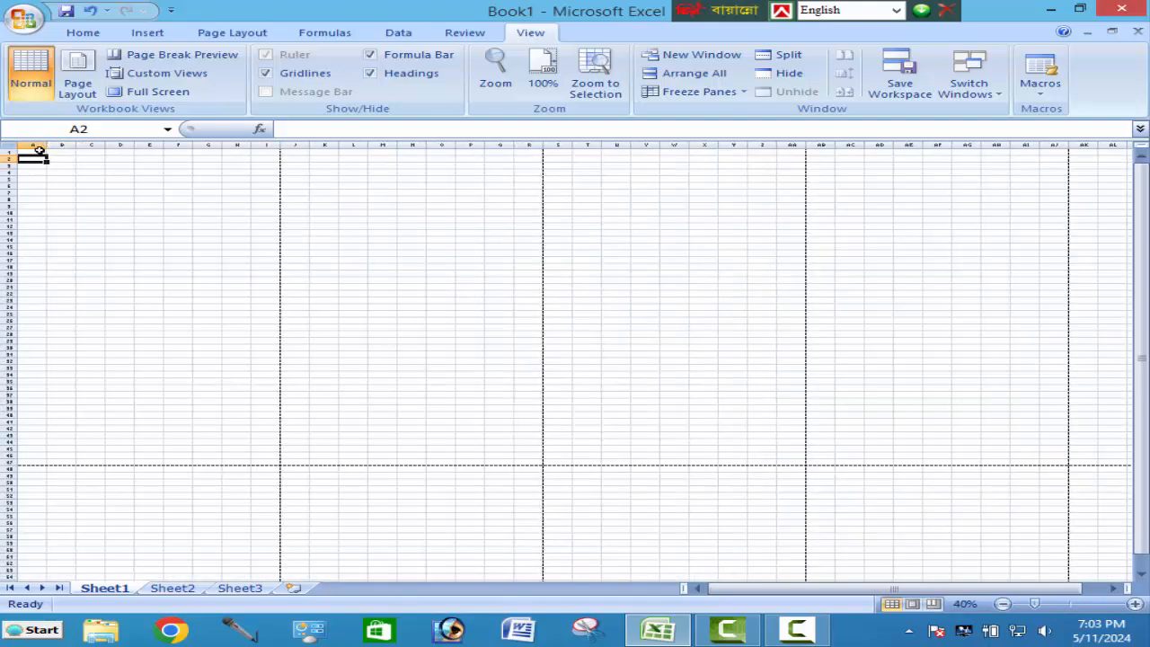
left_click_drag(39, 151, 270, 467)
left_click(295, 152)
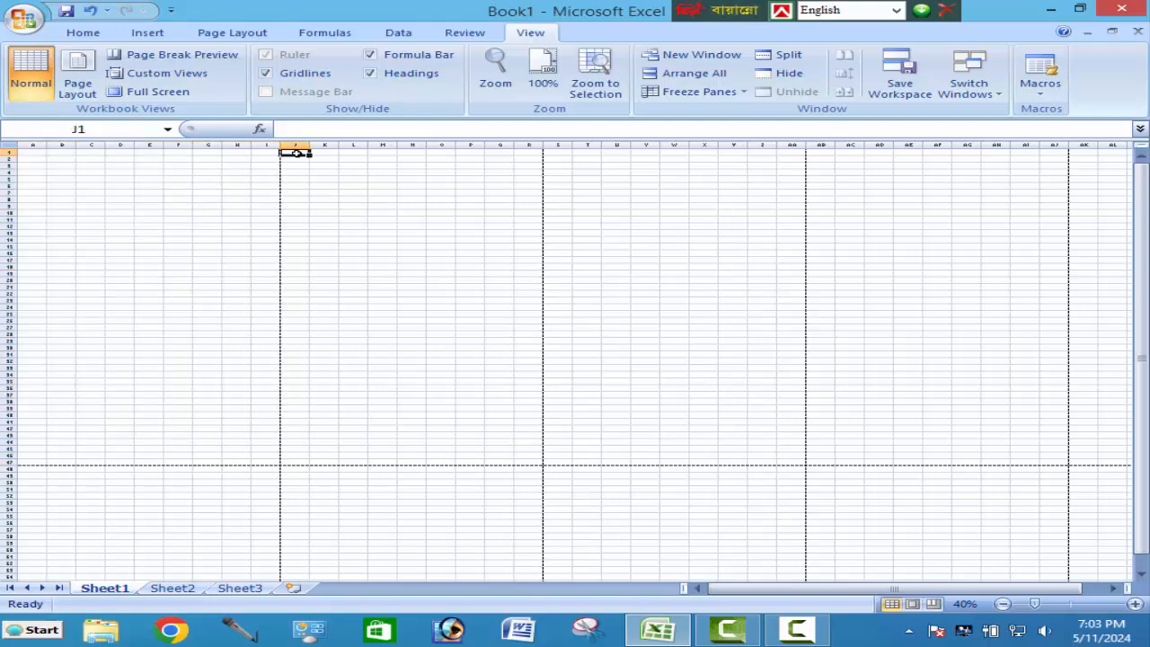
left_click_drag(295, 152, 552, 372)
left_click_drag(562, 159, 795, 467)
scroll(288, 308, "up", 4)
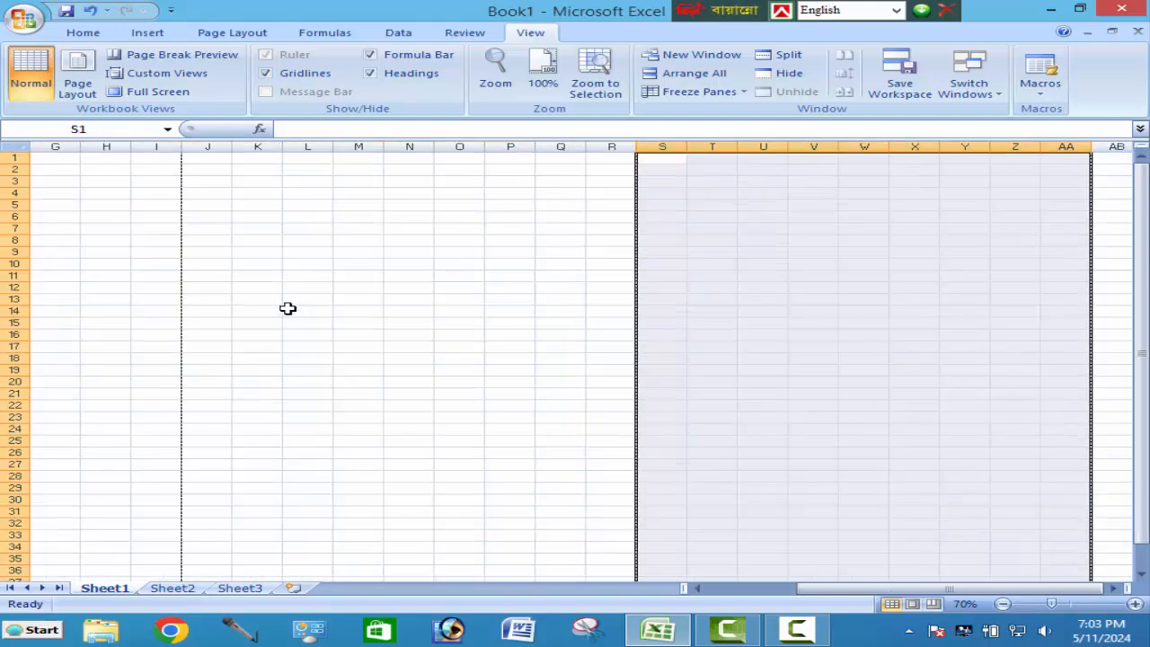
left_click_drag(924, 591, 719, 592)
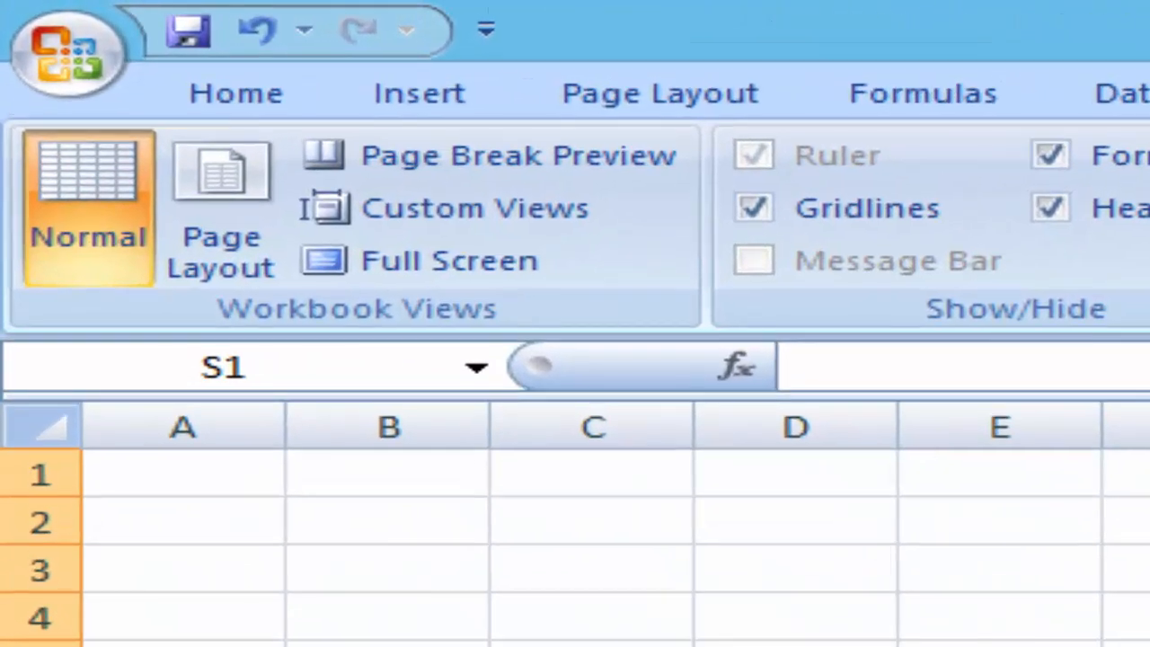
left_click(215, 645)
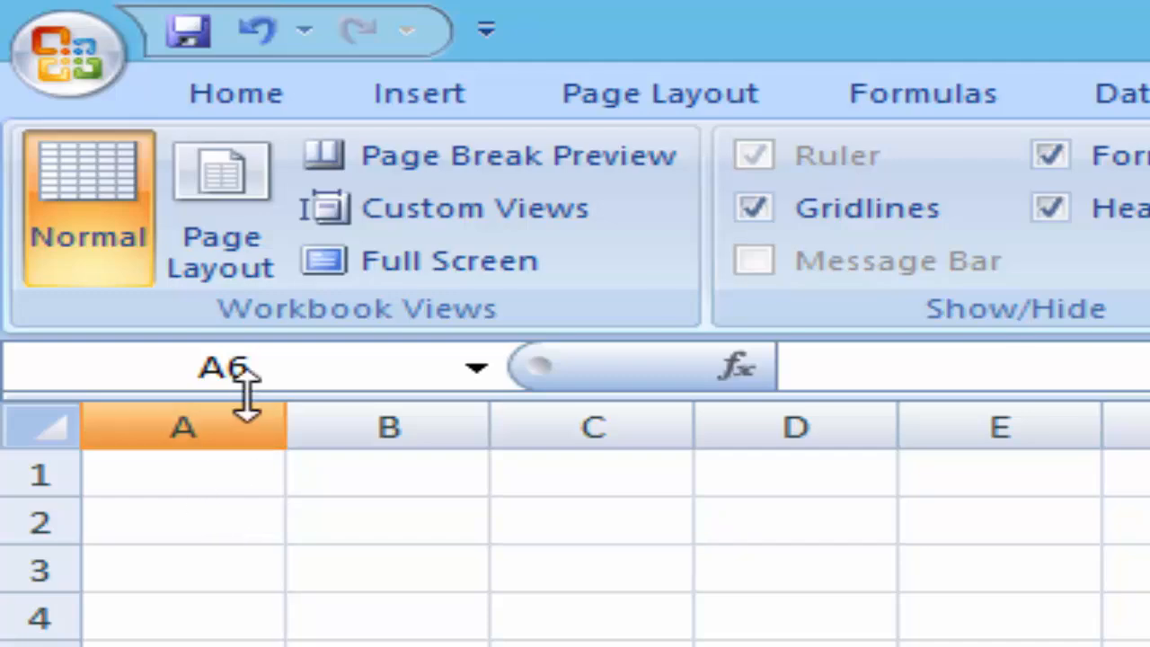
Step: Apply All Borders to the range A1:I16
left_click(229, 101)
left_click(439, 598)
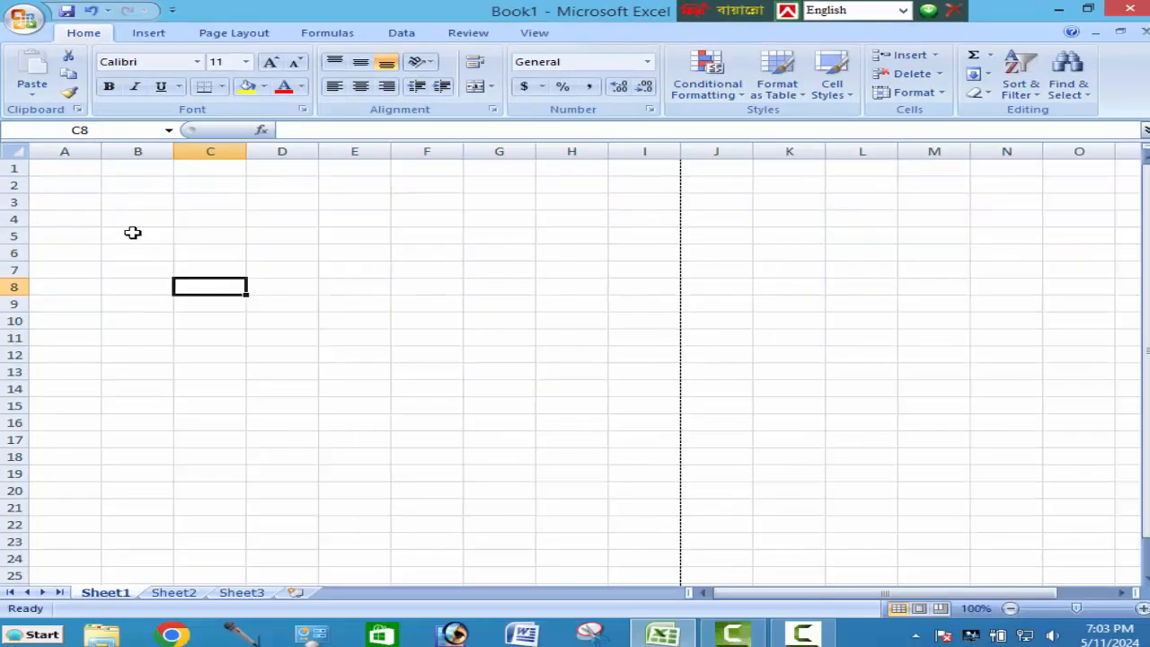
left_click_drag(82, 165, 647, 420)
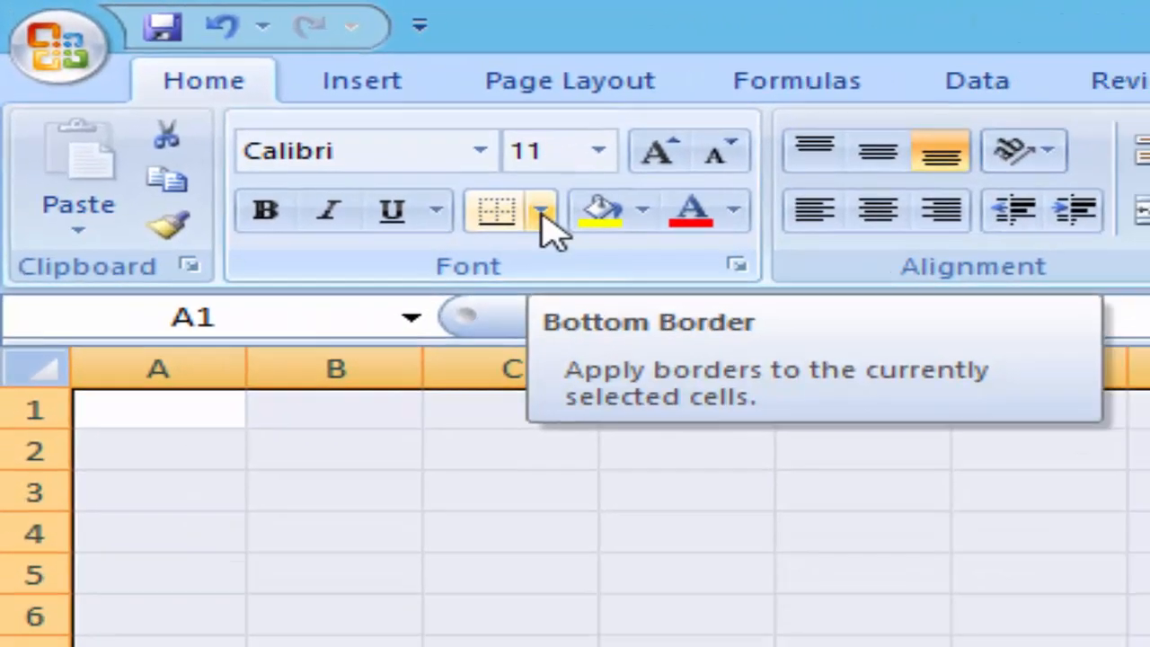
left_click(571, 226)
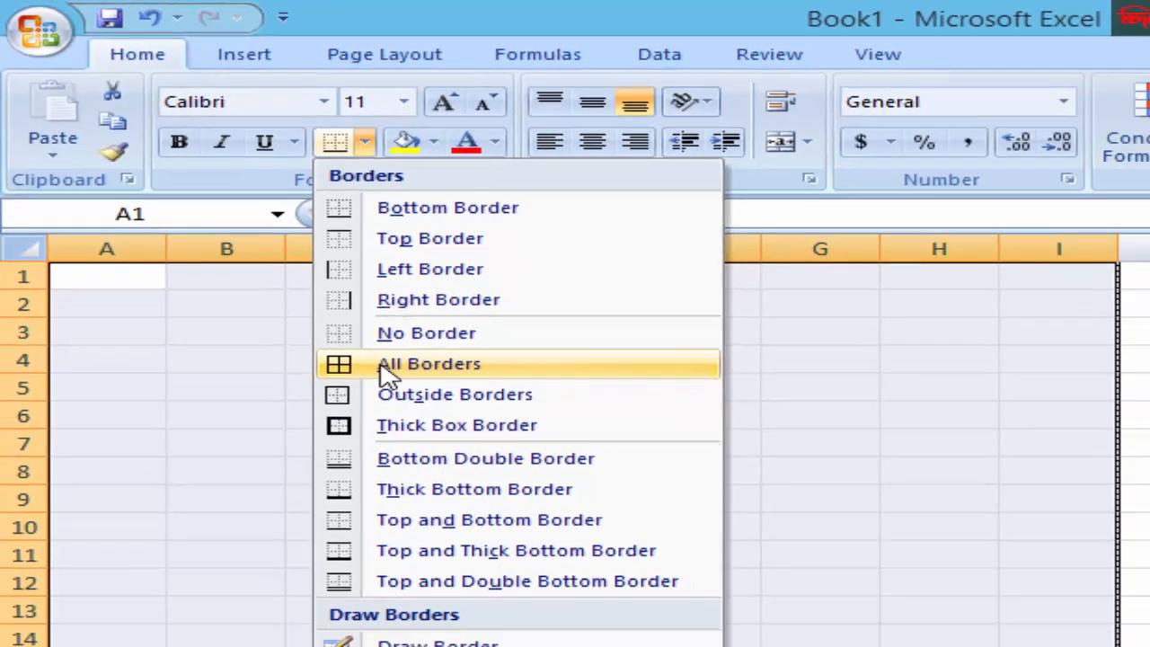
left_click(490, 460)
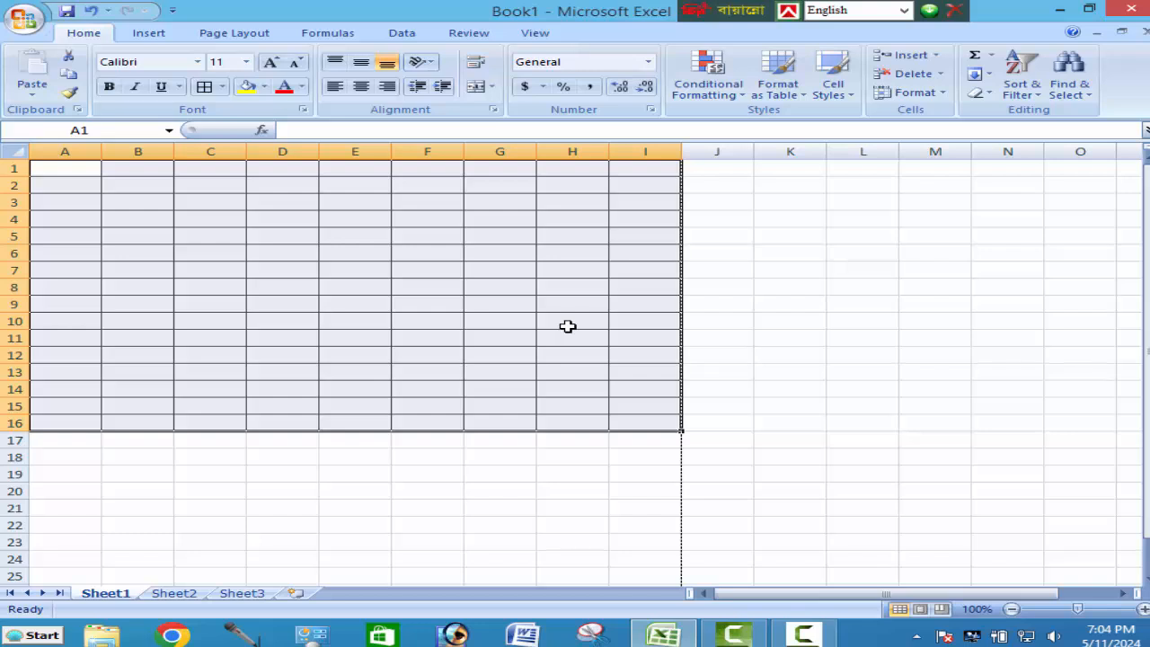
left_click(568, 326)
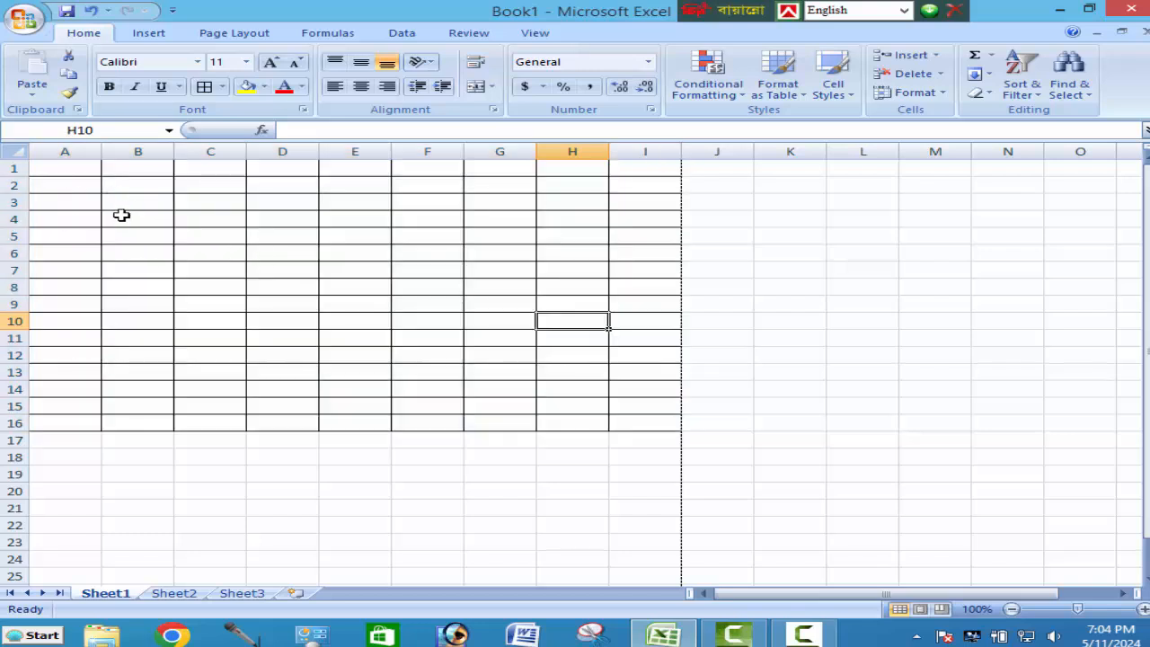
Step: Merge and center cells A1:I1 into a single heading cell
left_click_drag(75, 169, 633, 175)
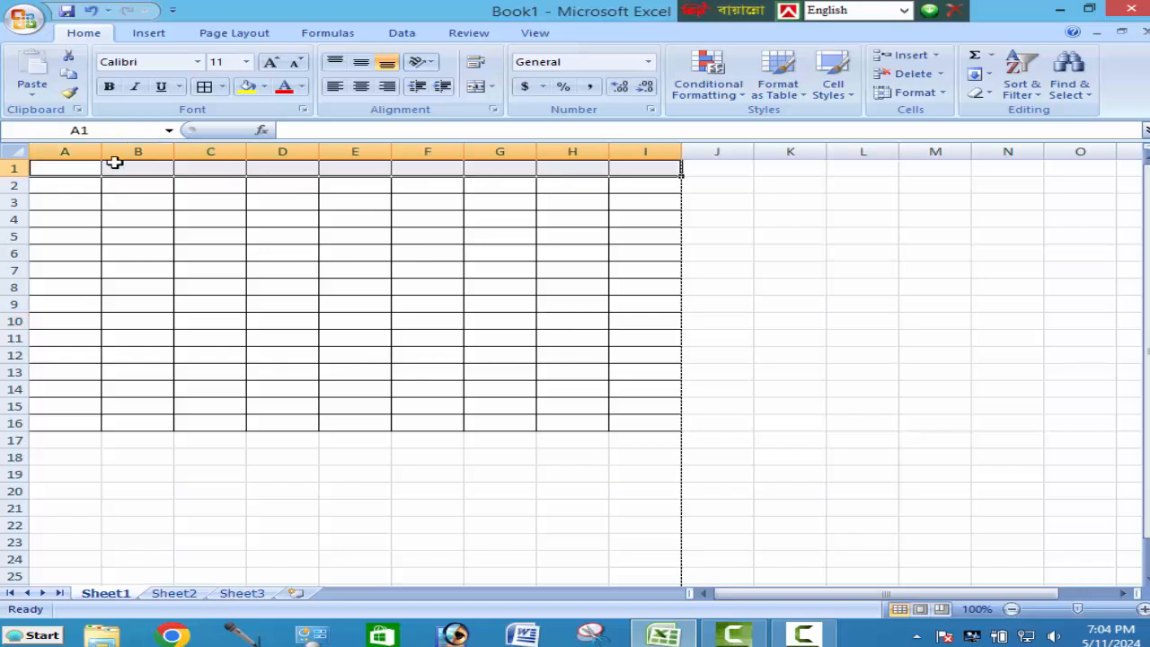
left_click(543, 214)
left_click_drag(57, 174, 629, 168)
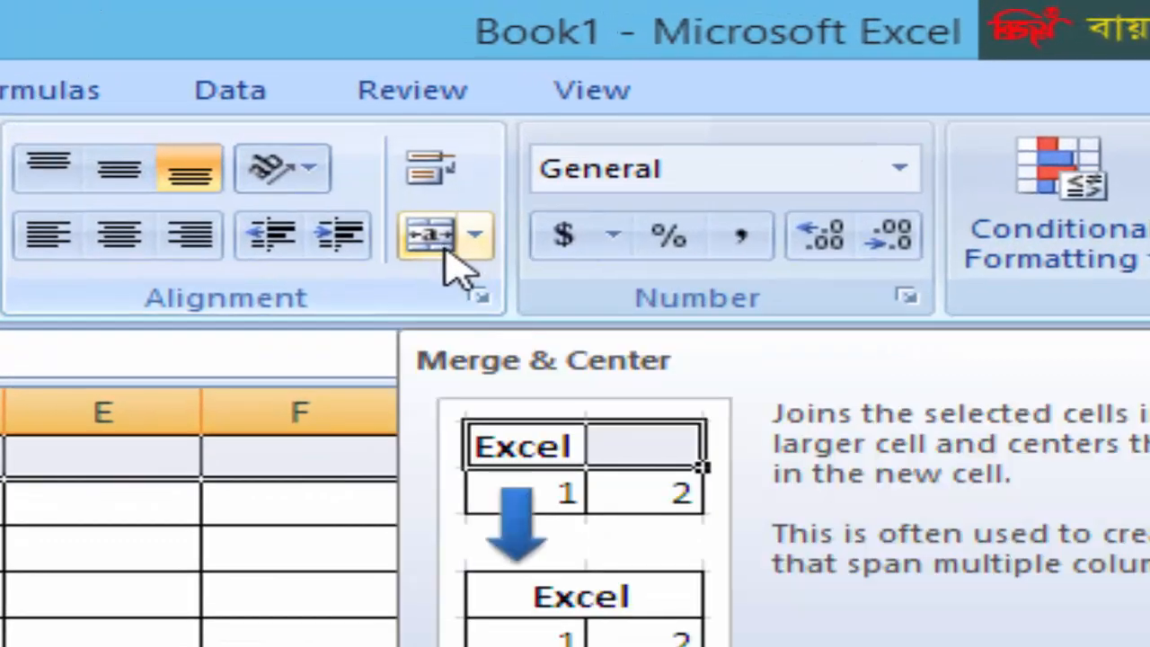
left_click(454, 251)
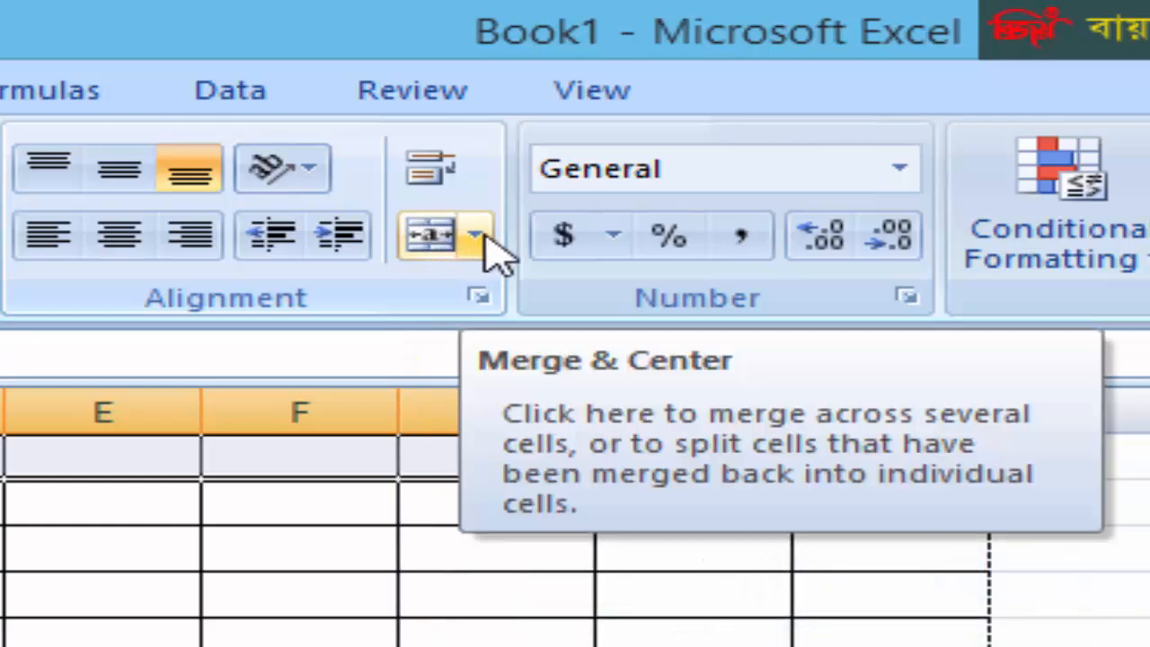
left_click(480, 237)
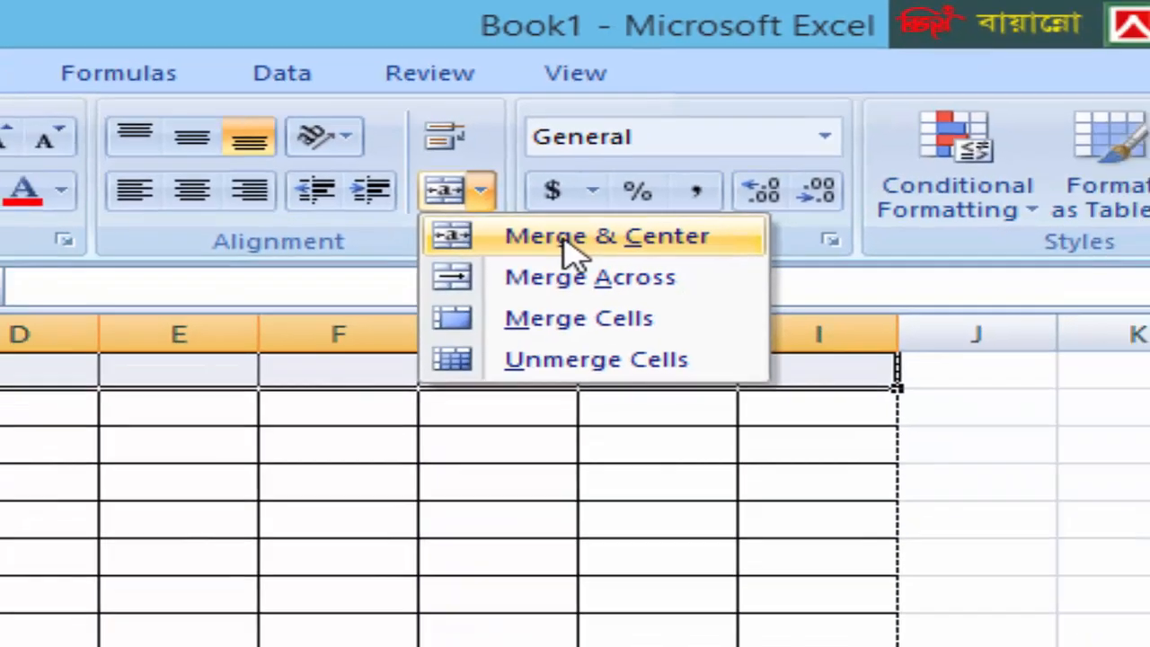
left_click(580, 292)
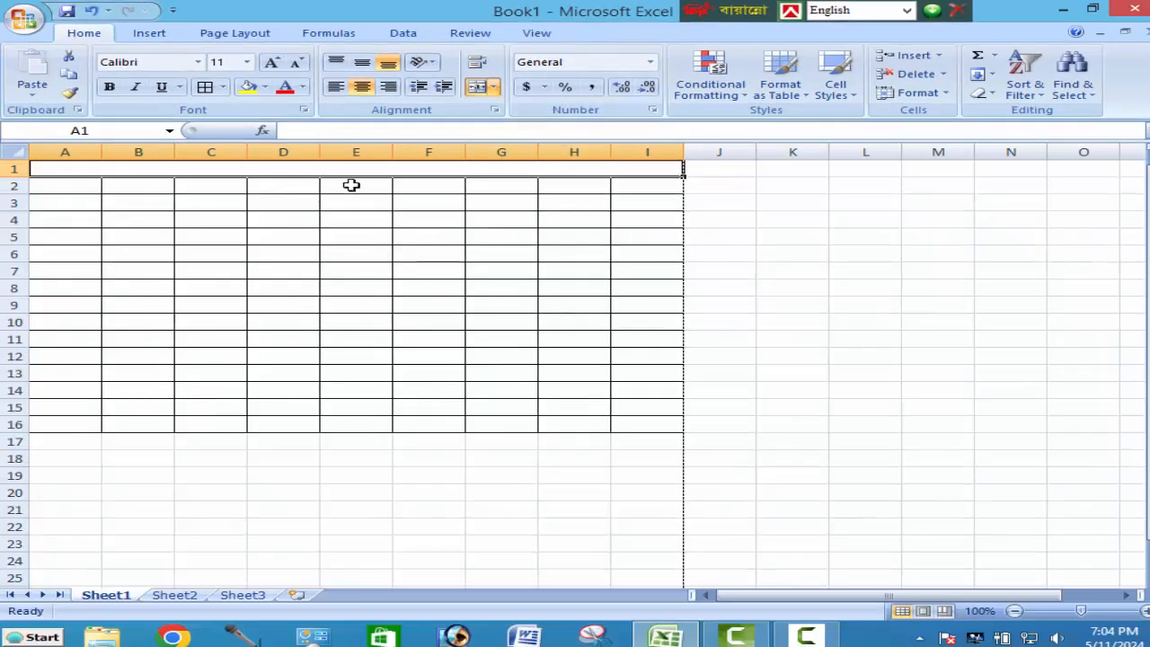
Step: Enter the title "Salary Sheet" in the merged heading cell of row 1
type("S")
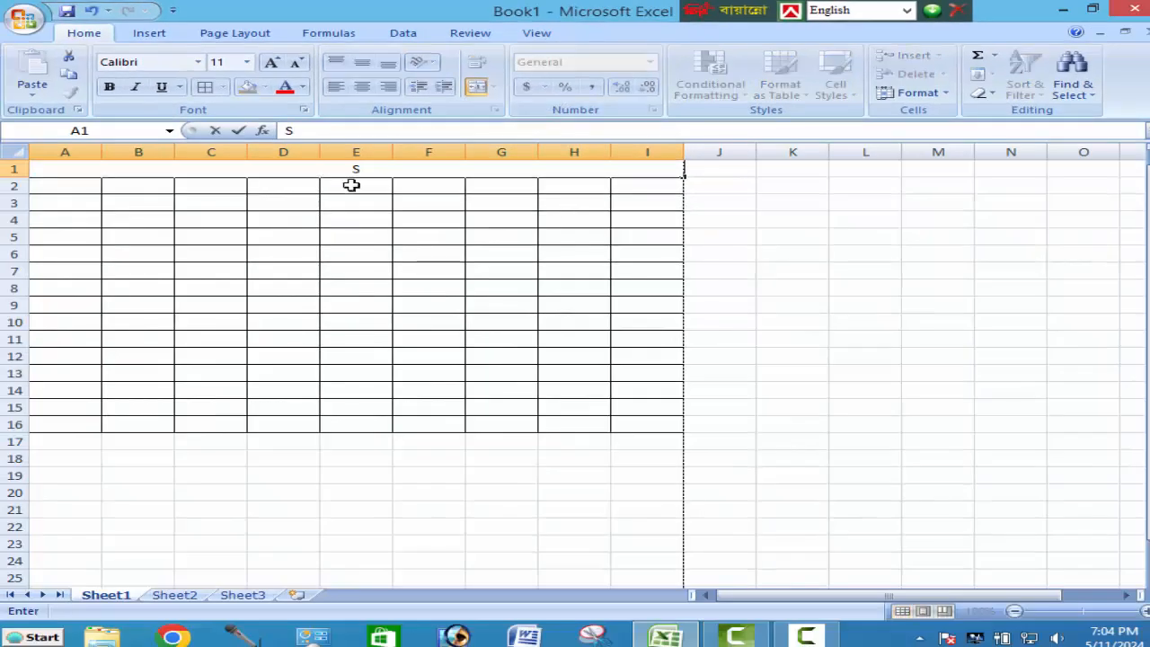
type("alary Sheet")
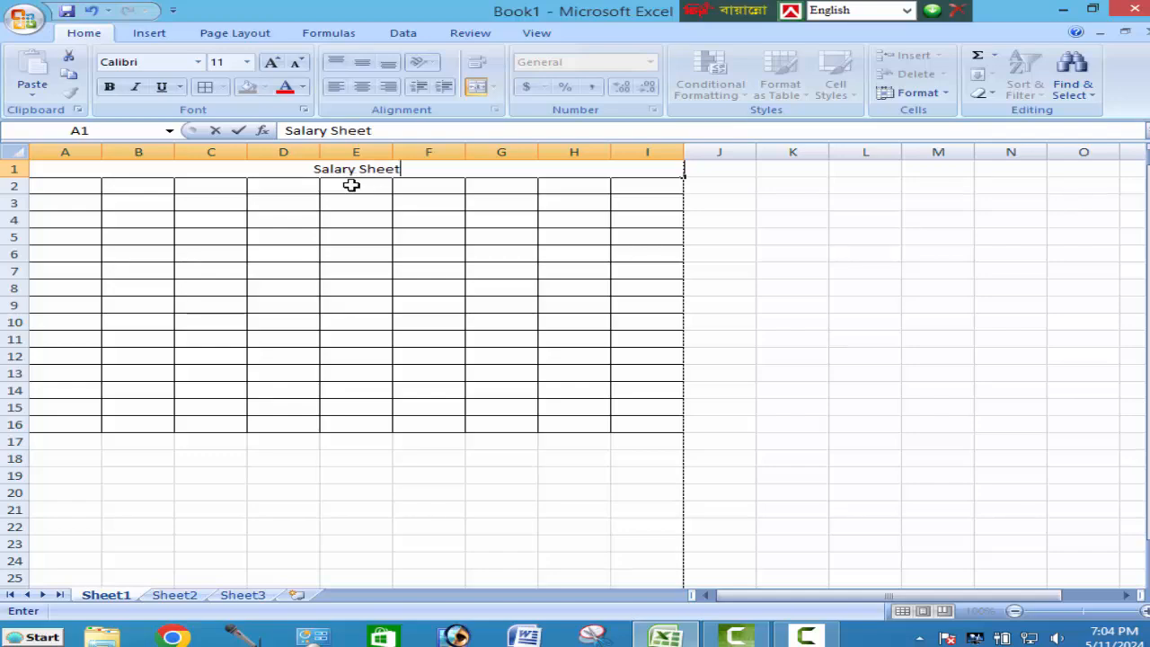
left_click(355, 210)
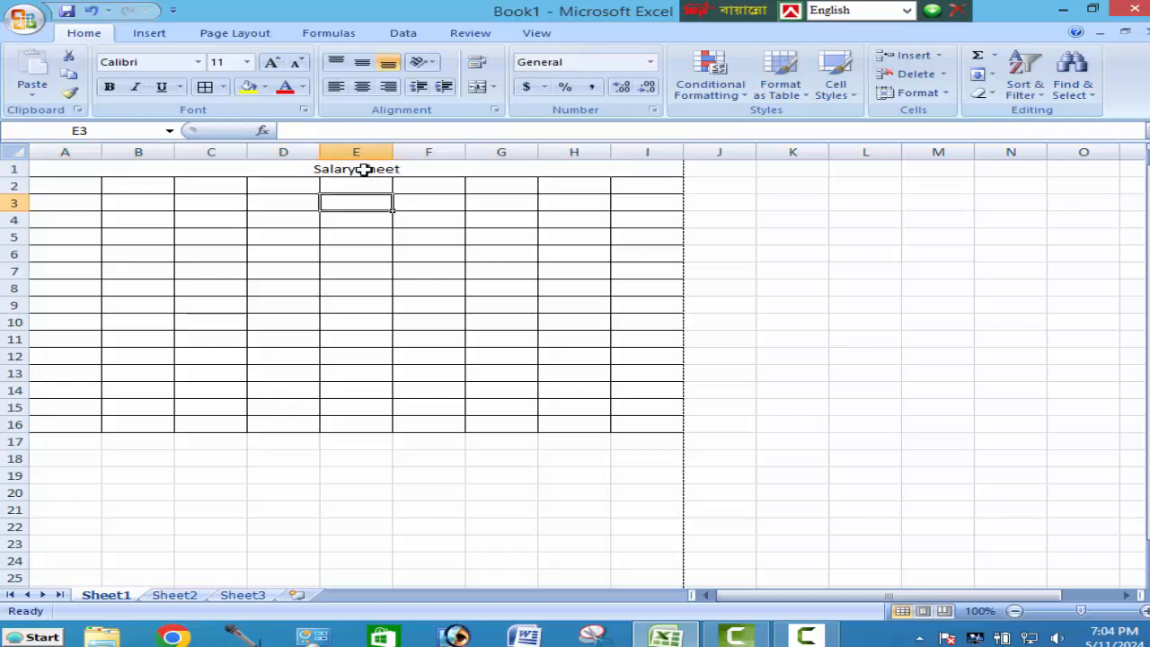
Step: Format the "Salary Sheet" title in font size 20 and bold, with a yellow cell fill
left_click(362, 169)
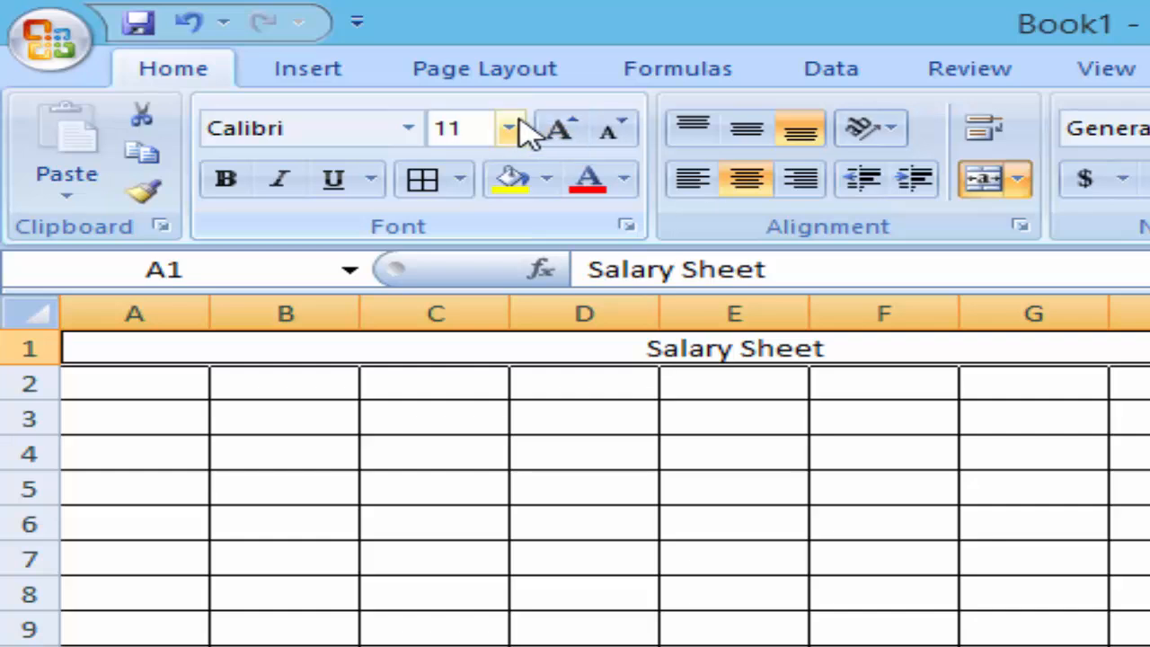
left_click(509, 128)
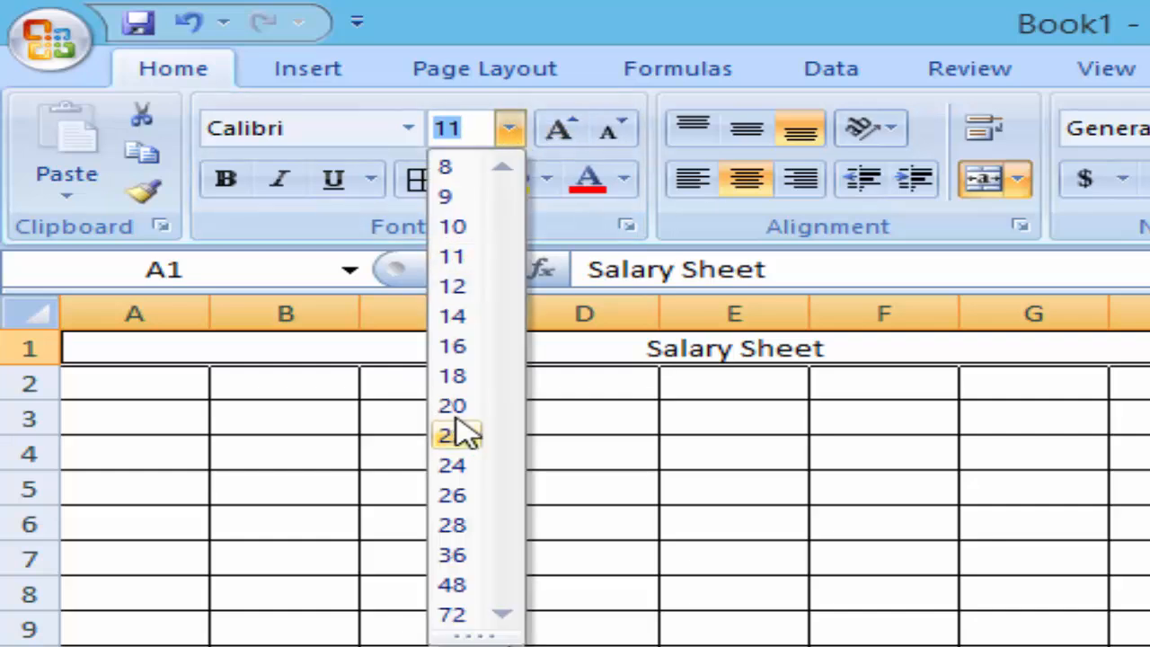
left_click(454, 407)
left_click(225, 180)
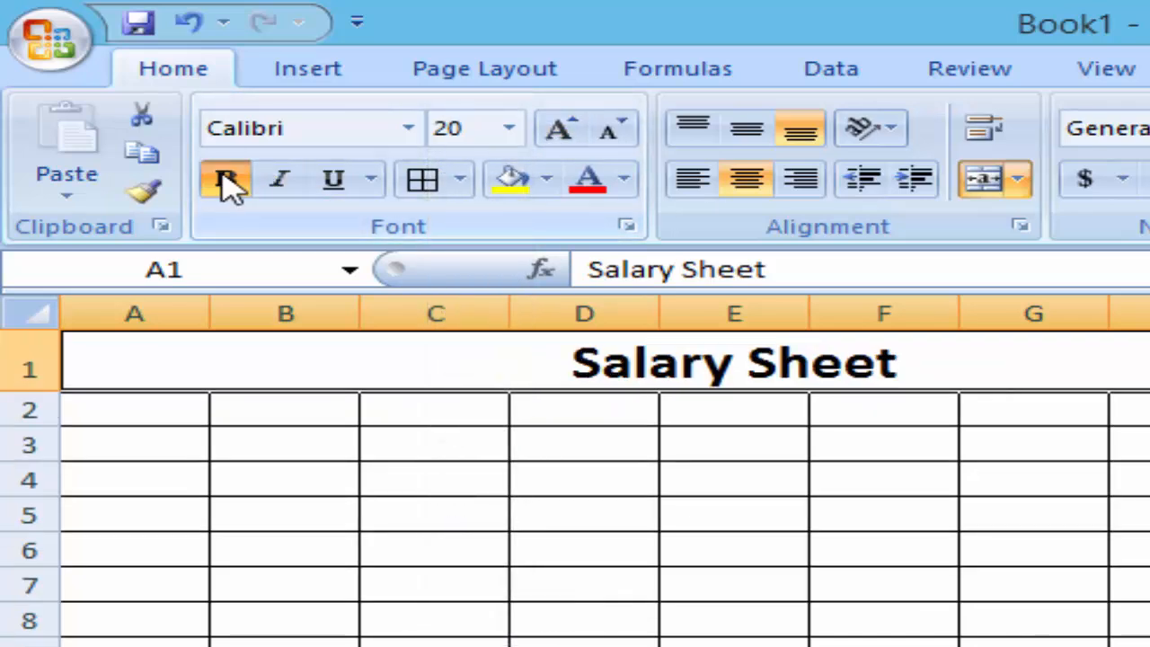
left_click(546, 179)
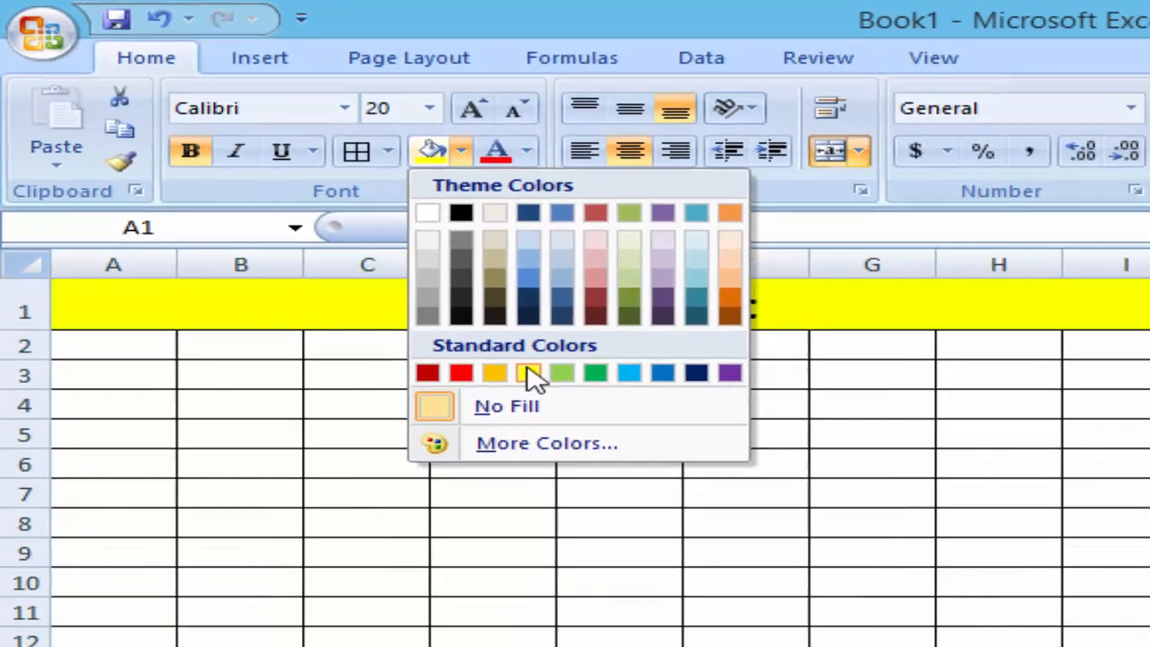
left_click(626, 441)
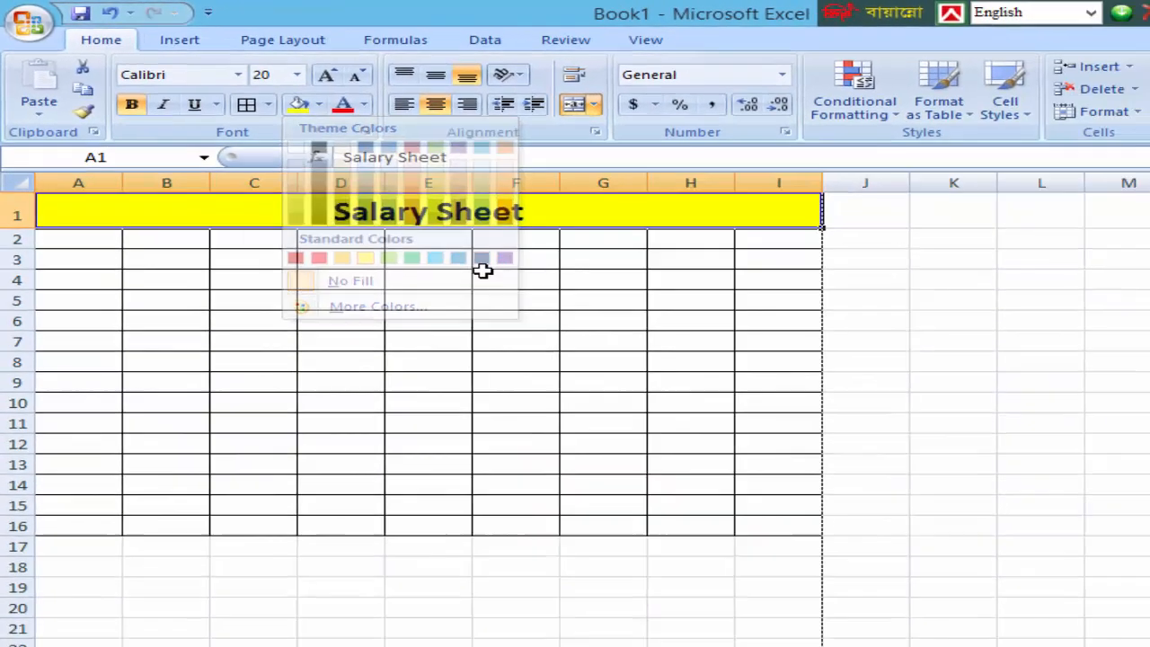
left_click(827, 479)
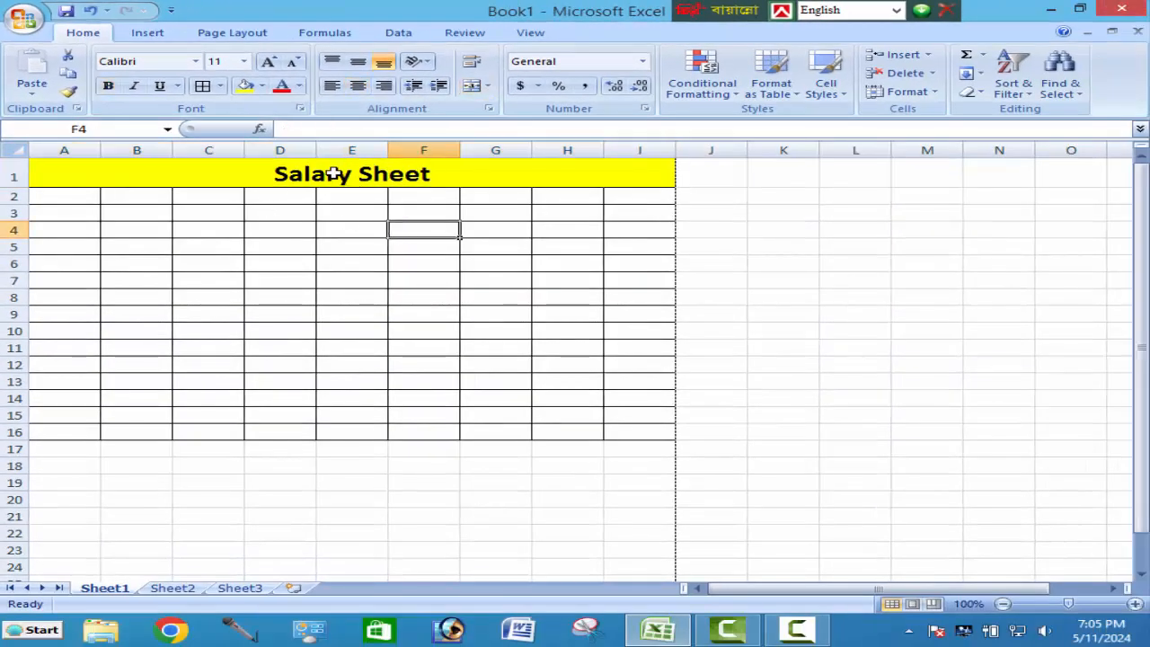
Step: Enter the sample name as text in cell C4
left_click(220, 234)
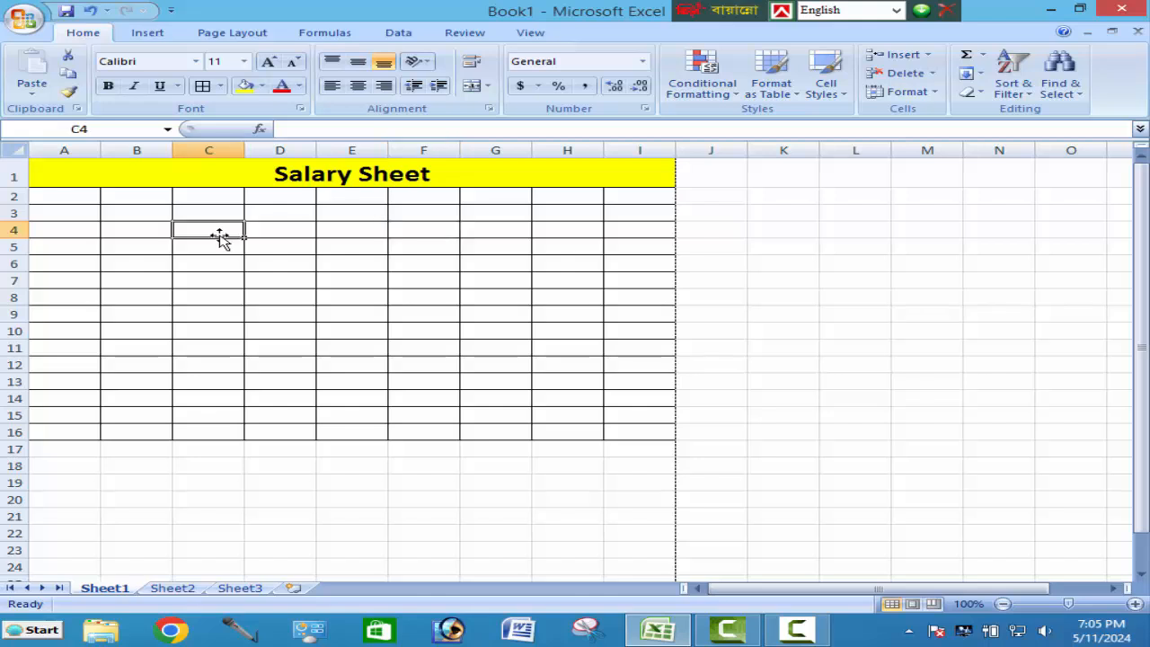
type("Shah")
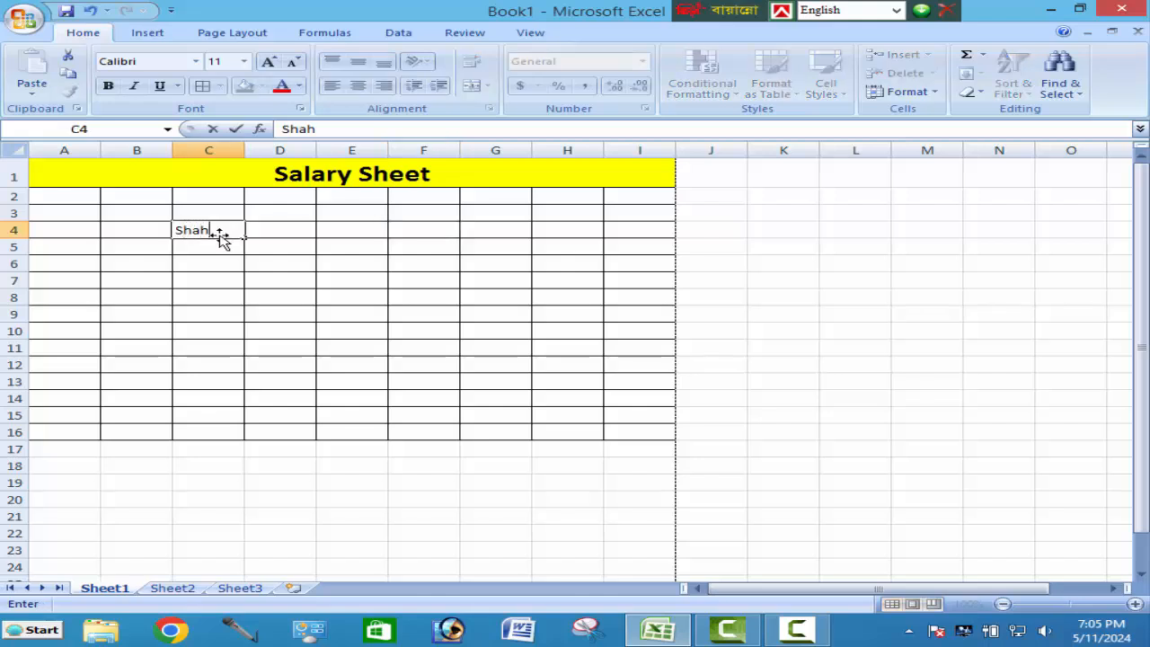
type("in bce")
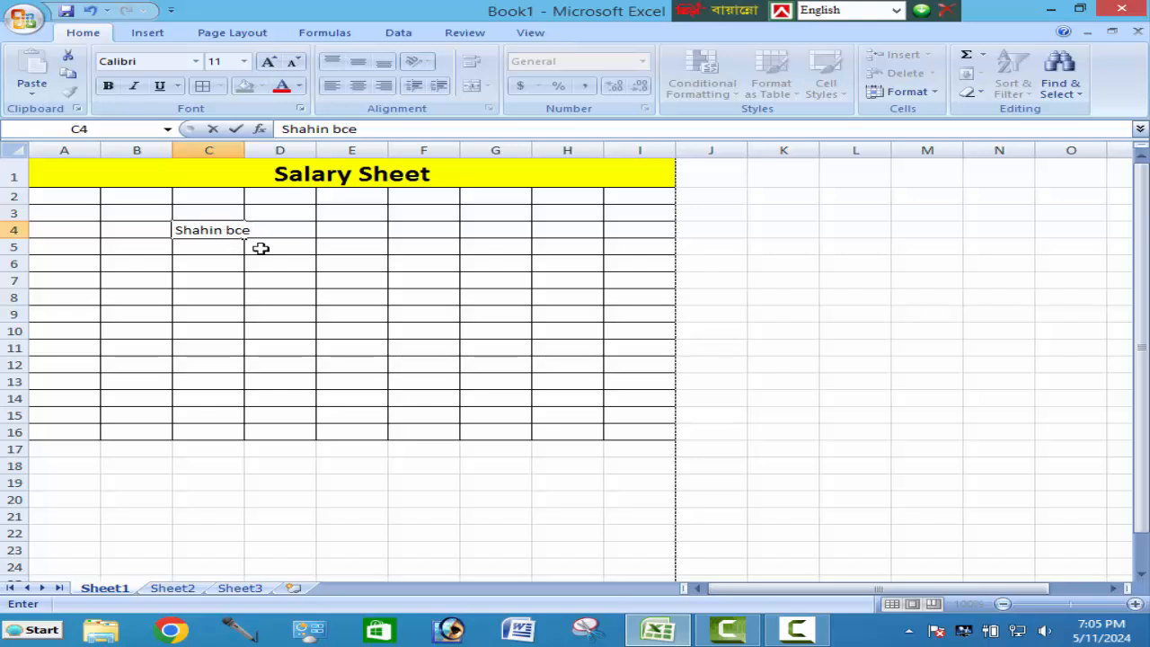
left_click(260, 250)
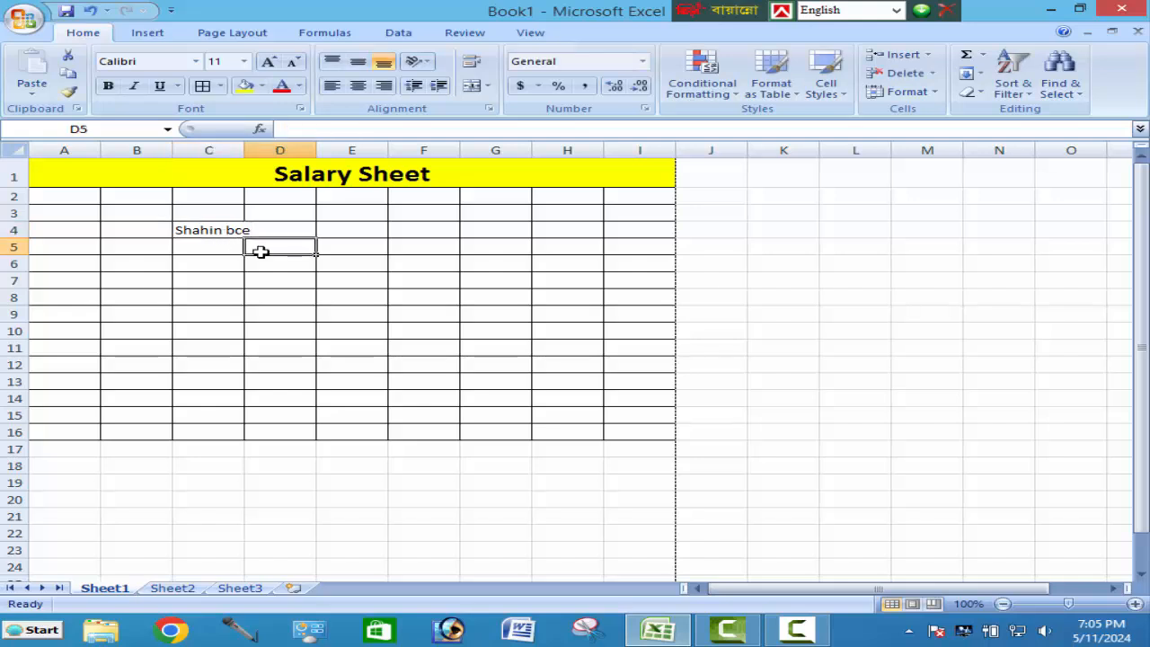
left_click(189, 230)
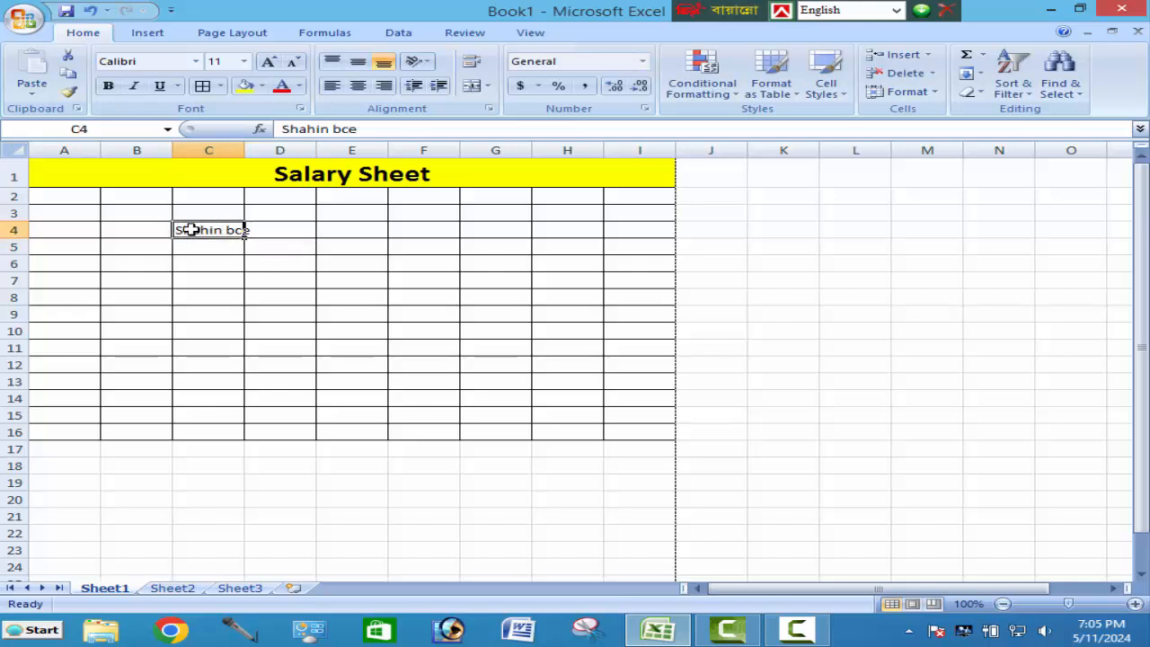
left_click(263, 279)
left_click(312, 261)
left_click(368, 279)
left_click(479, 291)
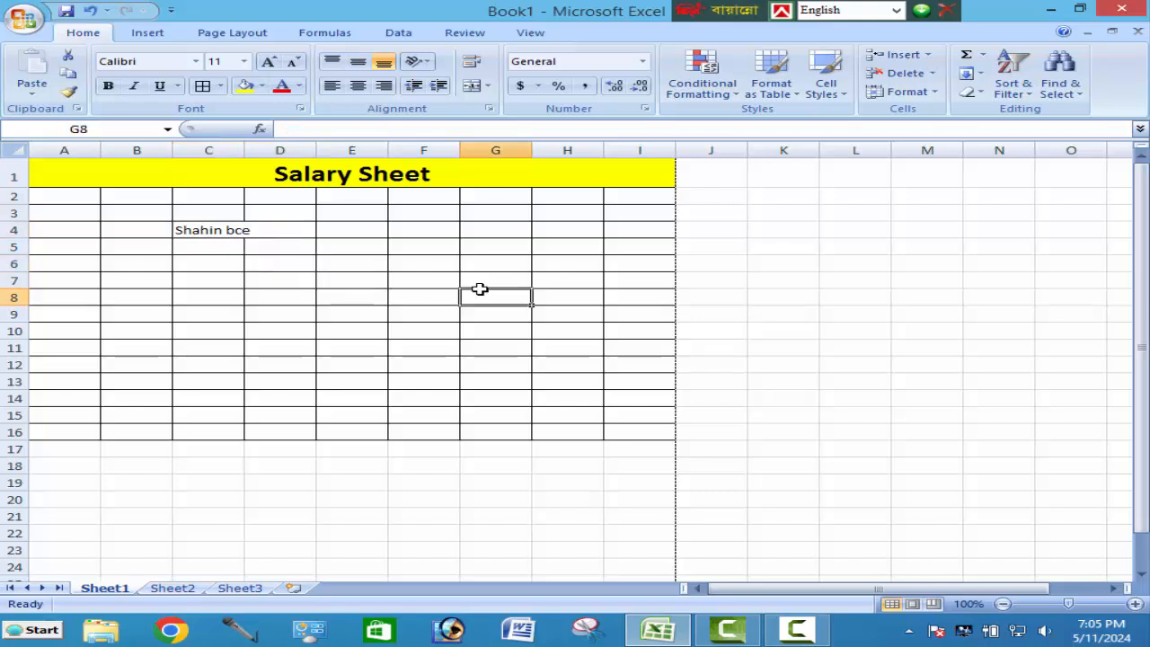
left_click(212, 230)
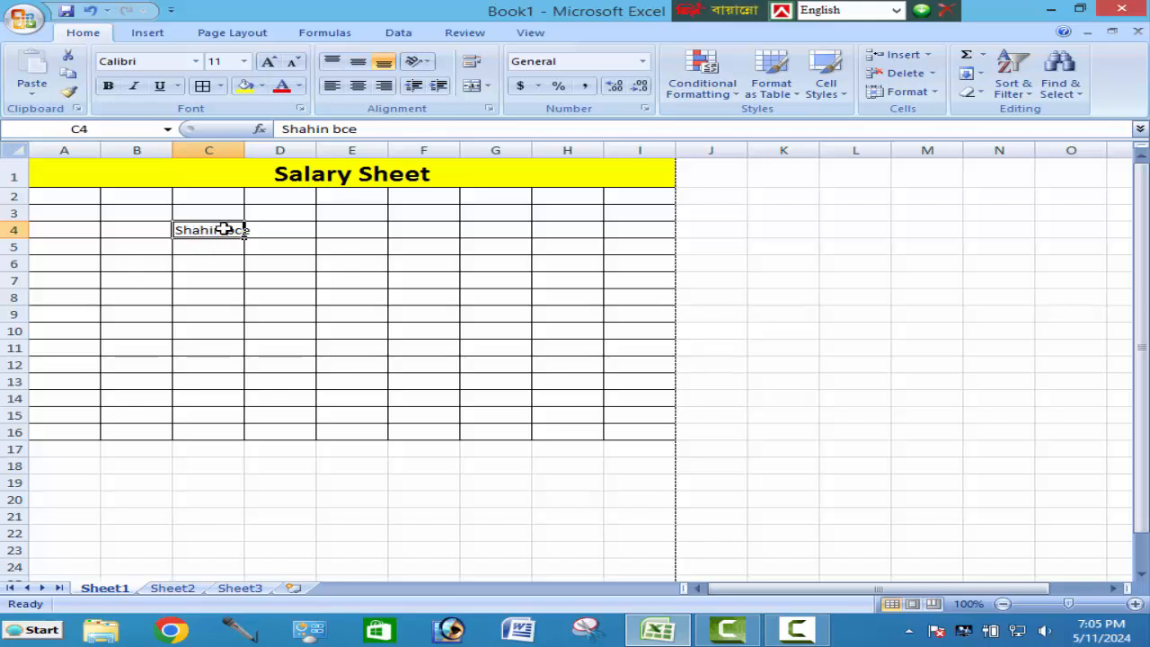
left_click(321, 261)
left_click(378, 247)
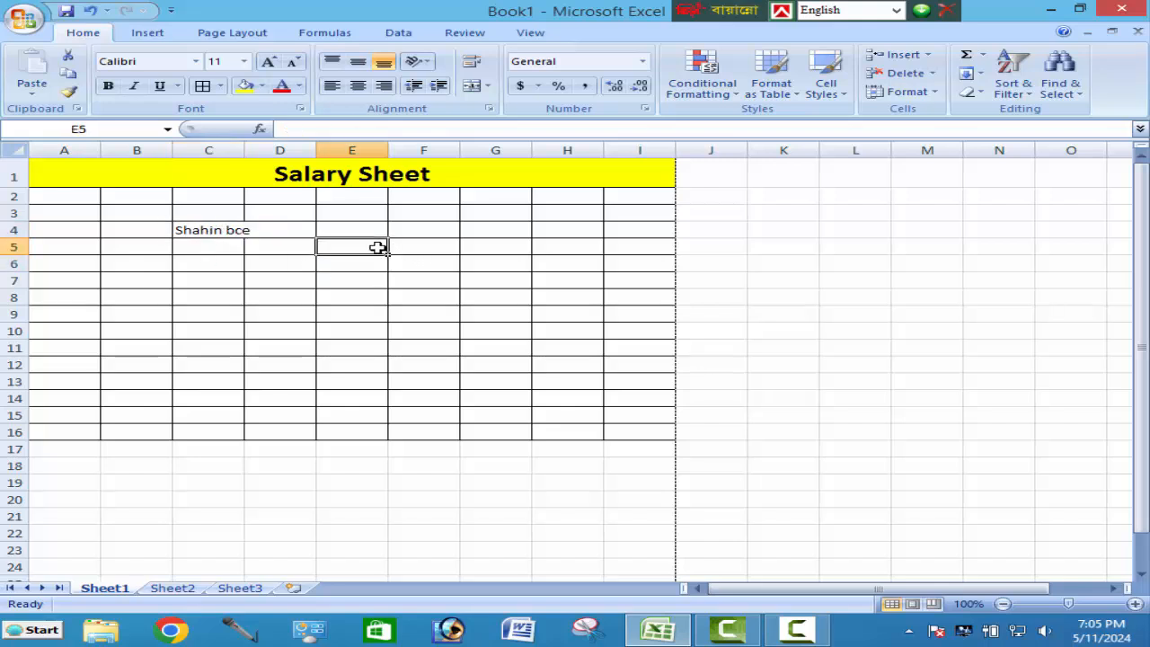
Step: Wrap the text in cell C4 and turn the wrapping off again
left_click(212, 232)
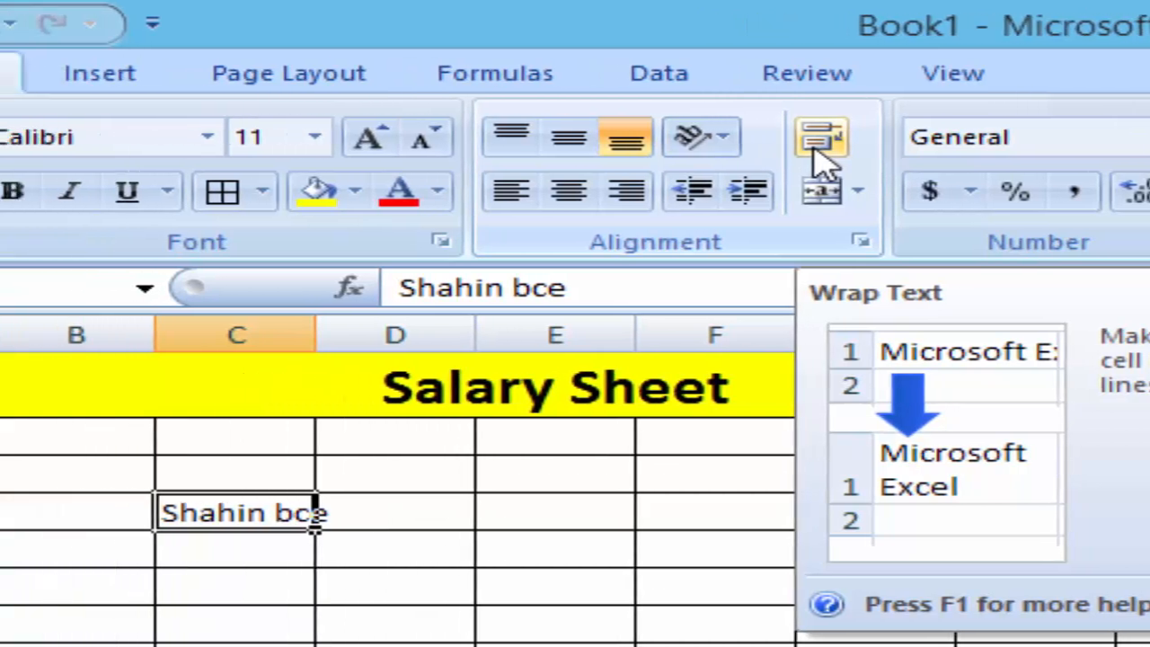
left_click(815, 151)
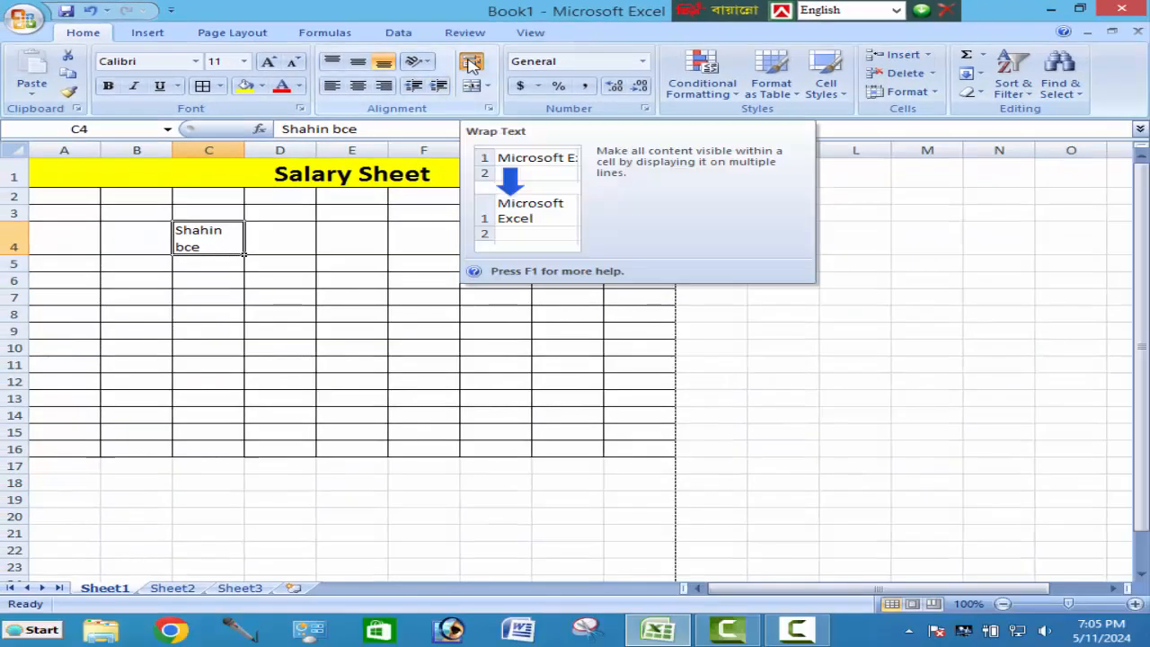
left_click(472, 65)
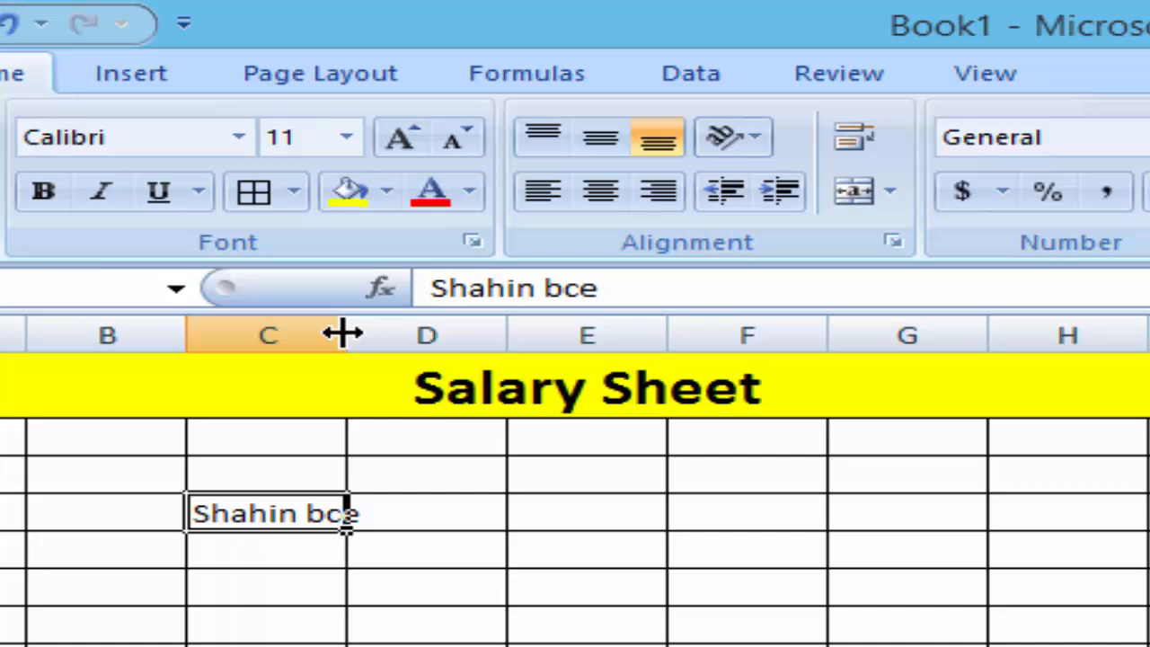
Step: Widen column C slightly to make more room for the text in cell C4
mouse_move(343, 334)
left_mouse_down()
mouse_move(549, 349)
mouse_move(352, 349)
left_mouse_up()
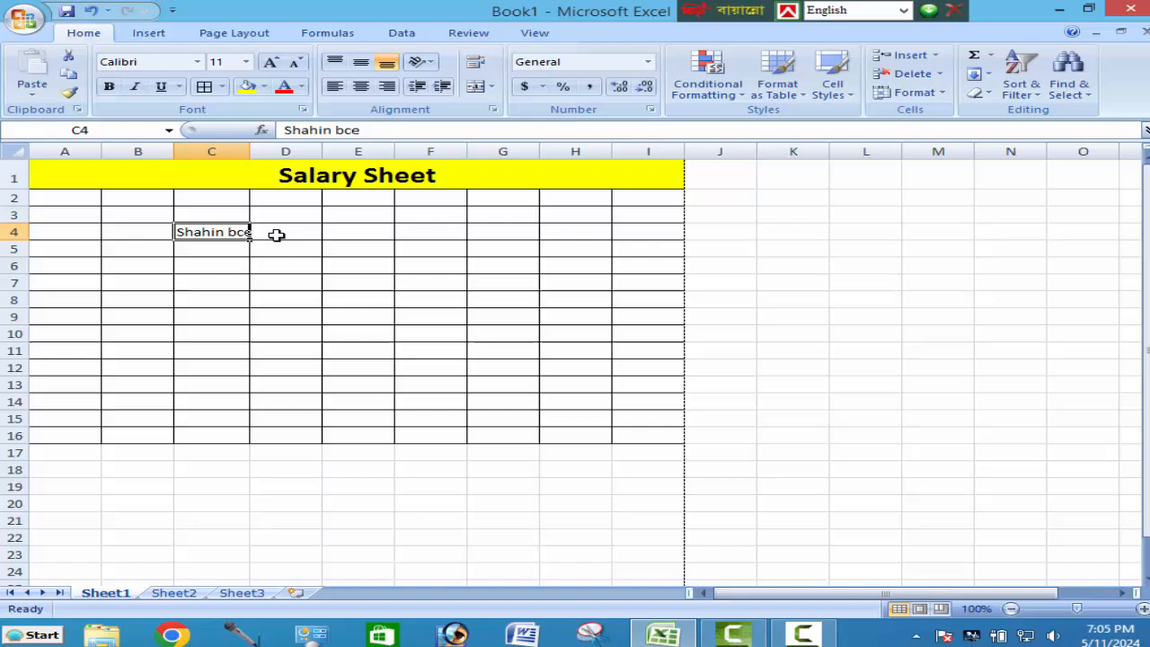
left_click(326, 367)
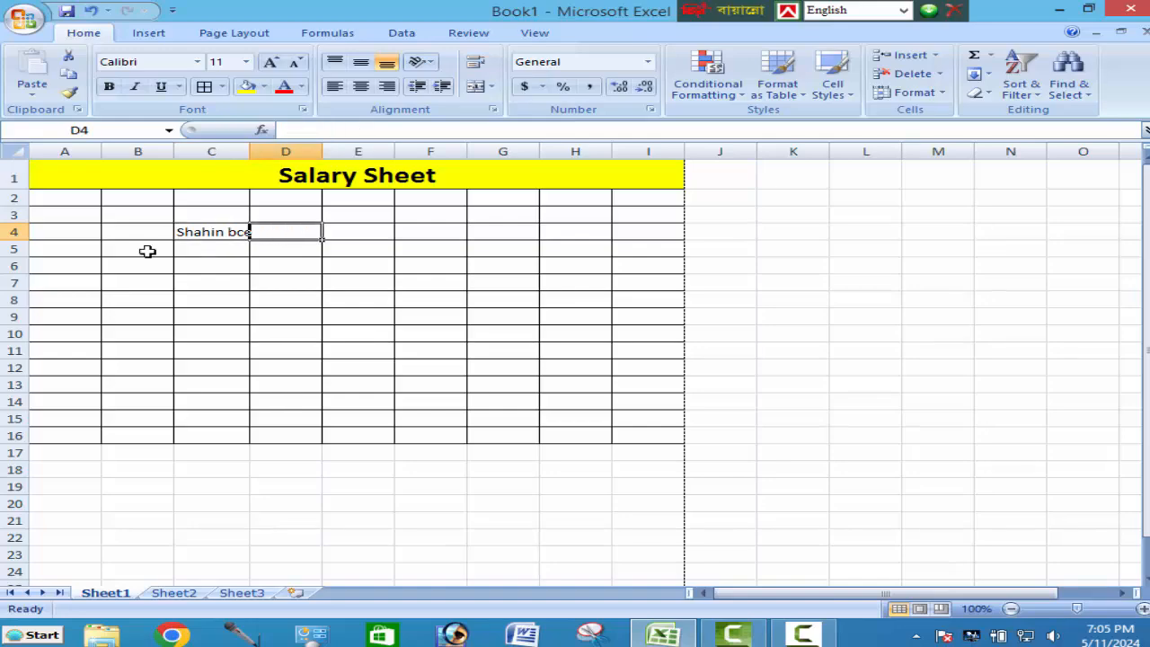
key("Return")
left_click(270, 268)
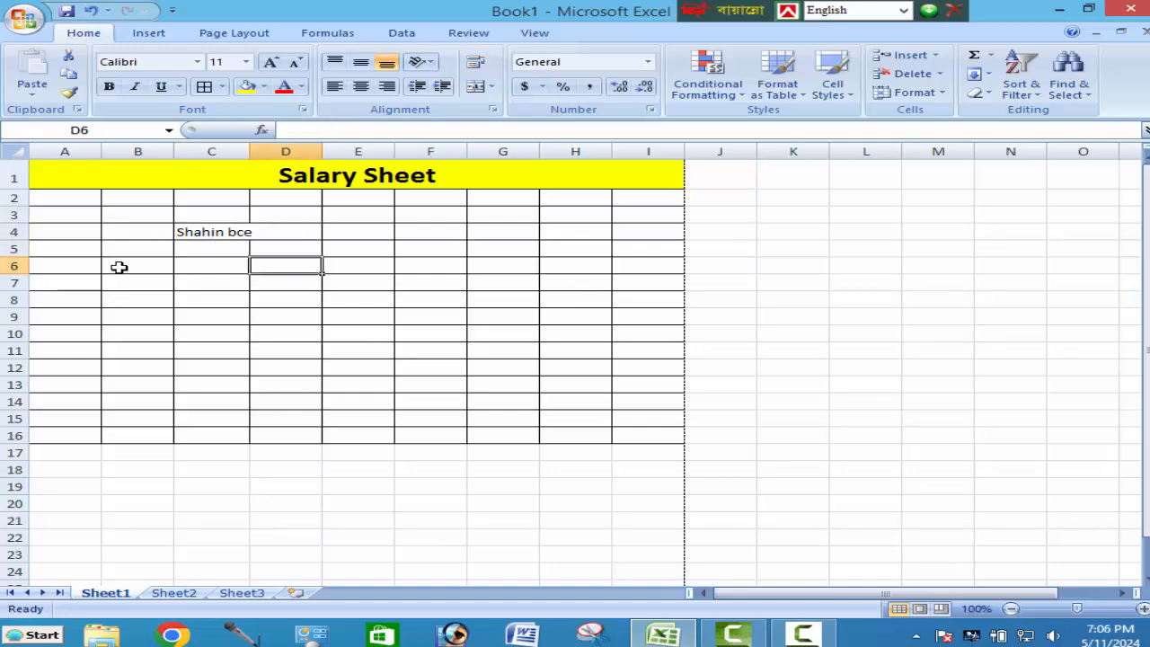
Step: Enter the column heading "sl no" in cell A5
left_click(55, 250)
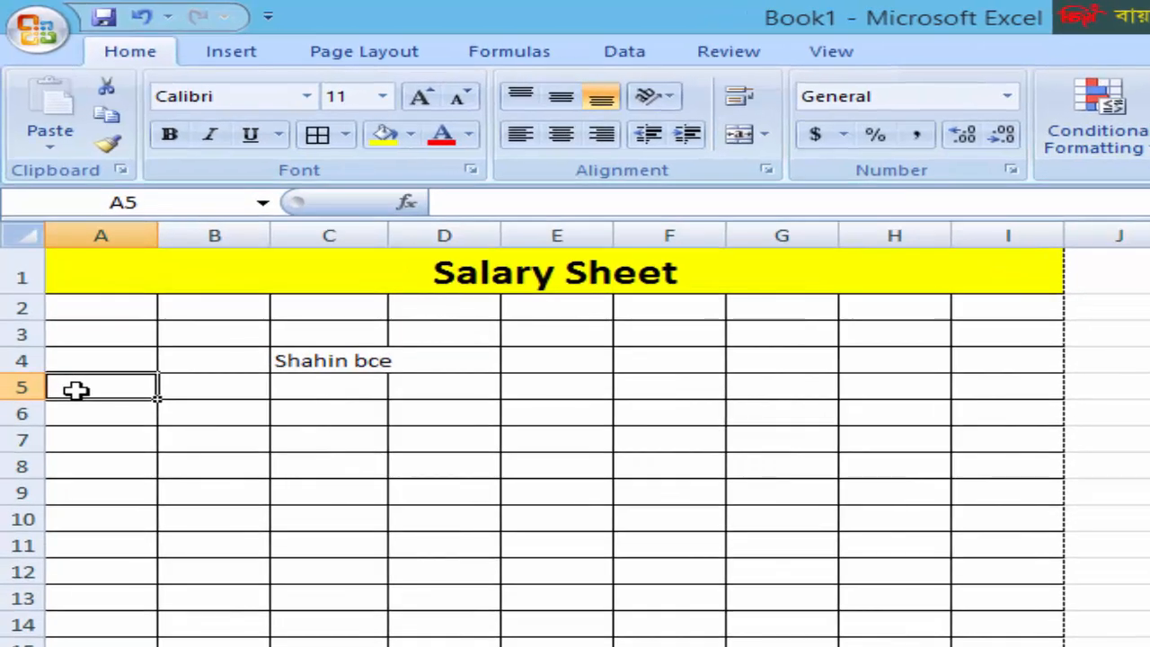
type("sl no")
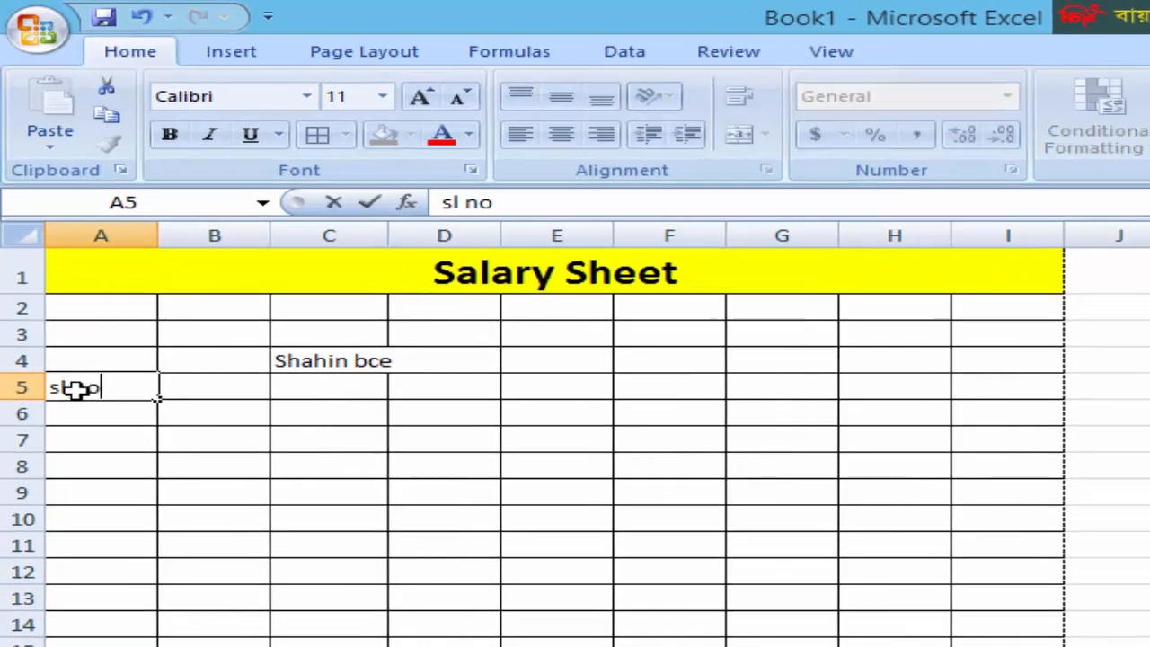
left_click(82, 413)
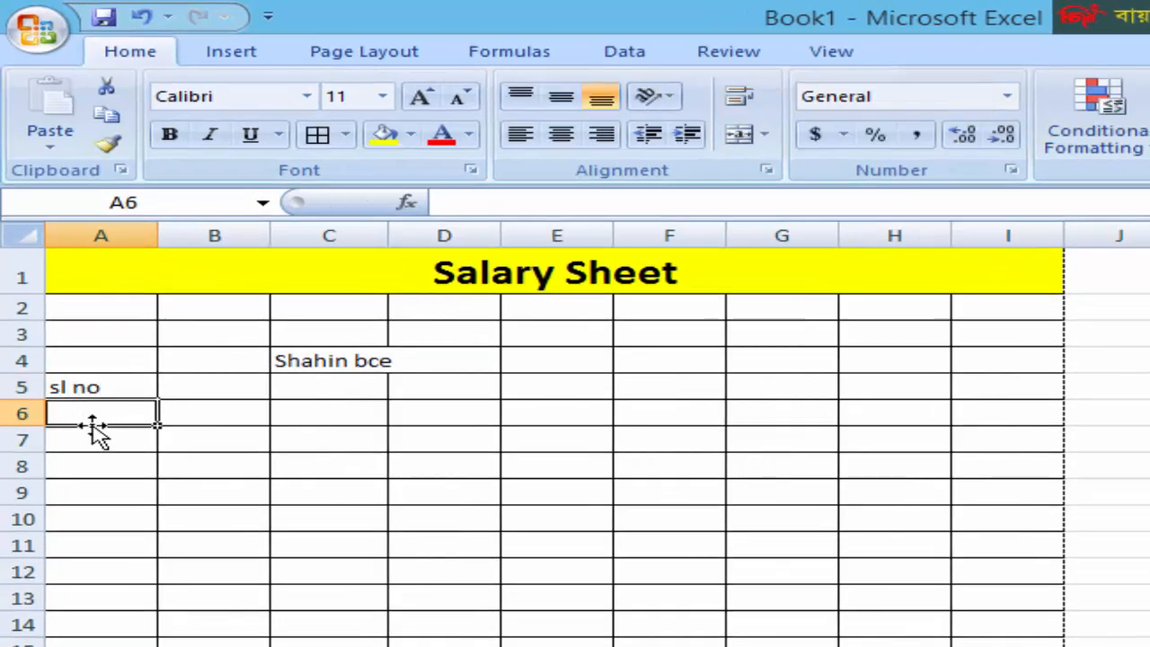
Step: Enter 1 and 2 in cells A6 and A7 and fill the series down to 11 in A16
type("1")
left_click(95, 432)
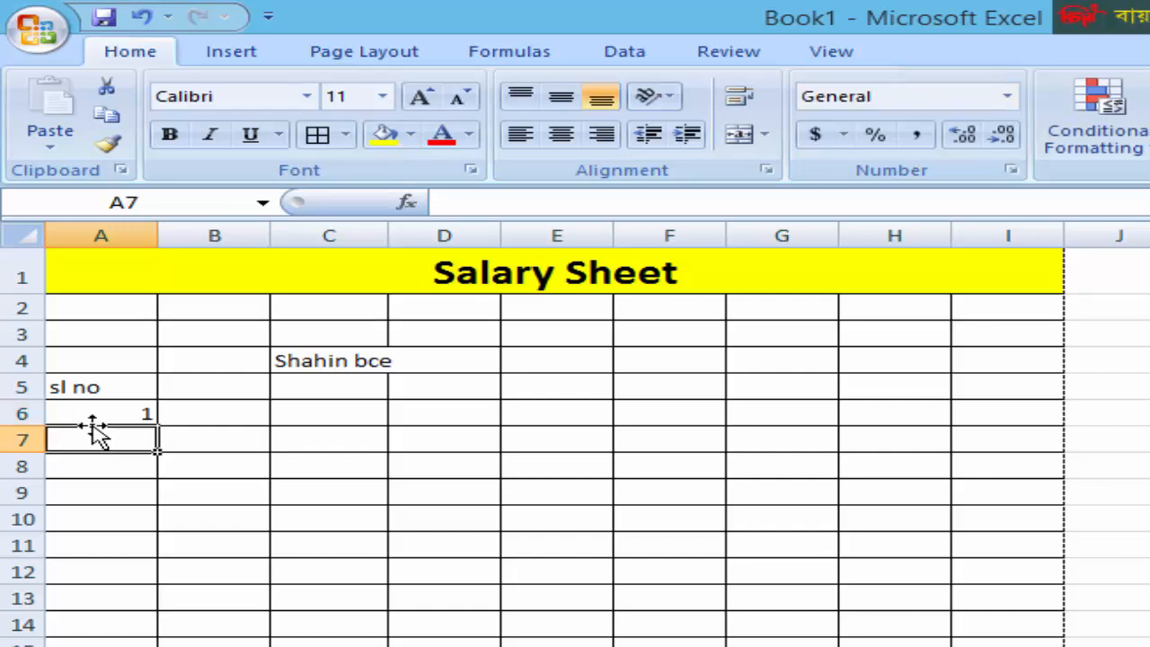
type("2")
left_click(344, 499)
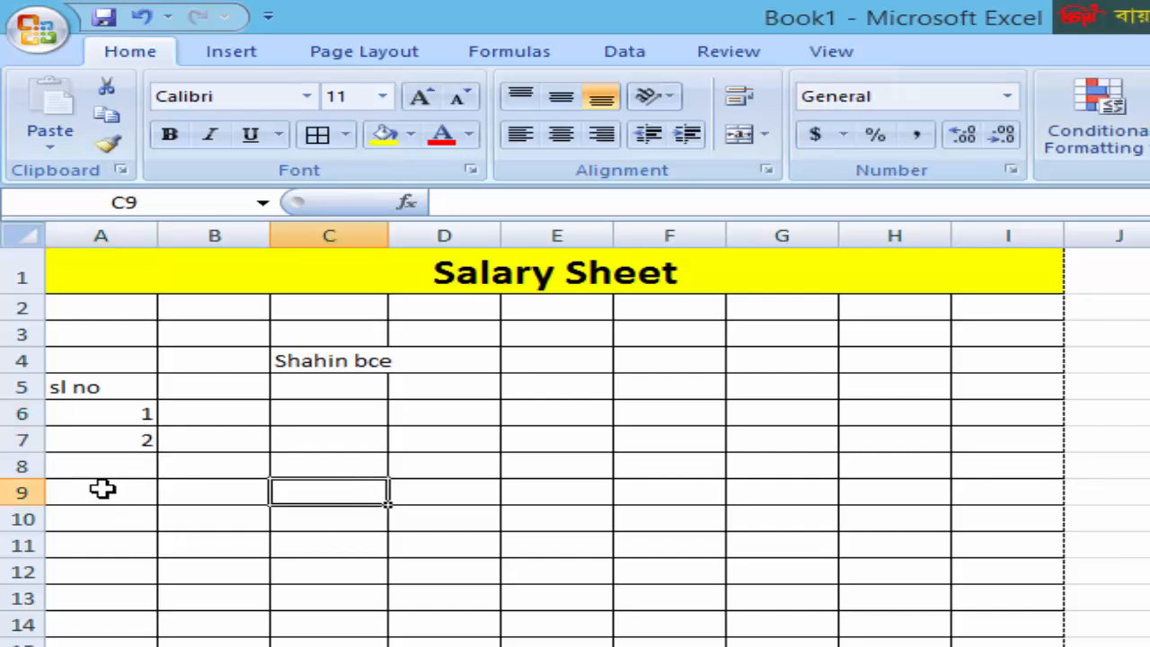
left_click_drag(88, 413, 83, 431)
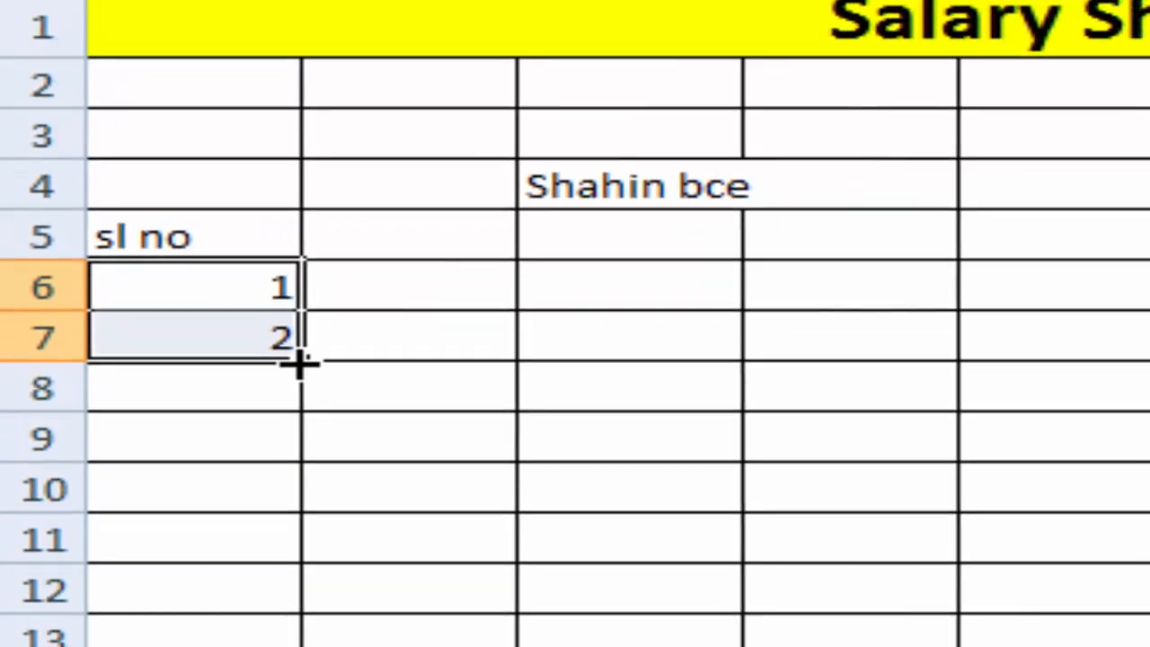
left_click_drag(350, 423, 186, 495)
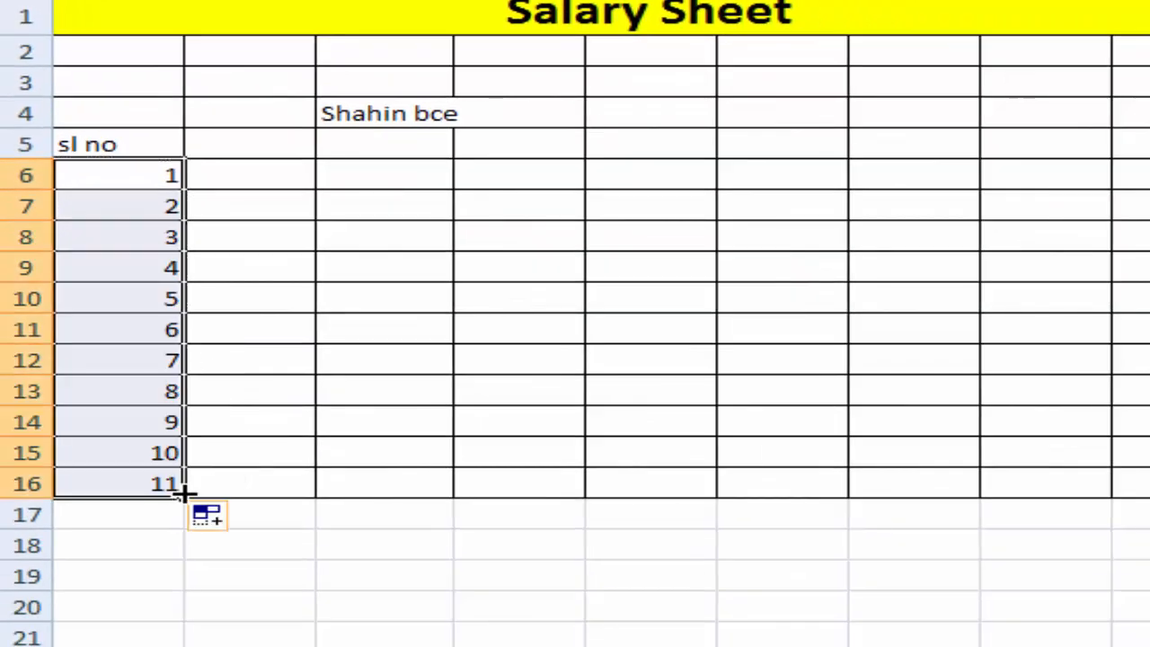
Step: Enter 102 and 104 in cells B6 and B7 and fill the even-number series down to 122 in B16
left_click(252, 173)
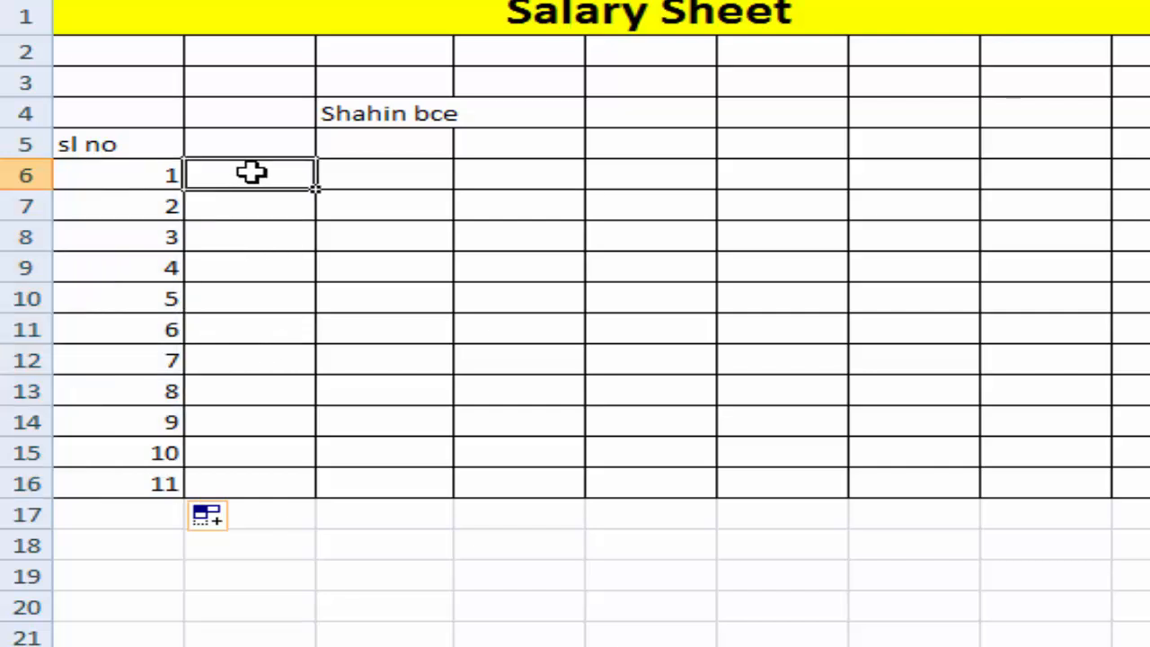
type("102")
key("Return")
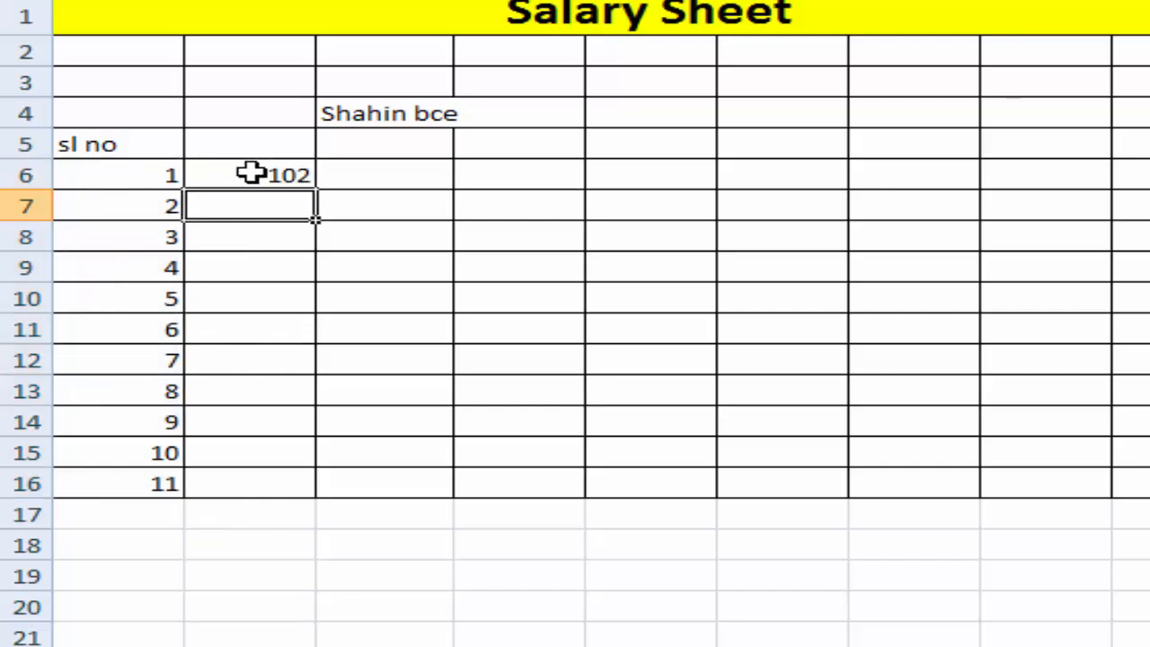
type("104")
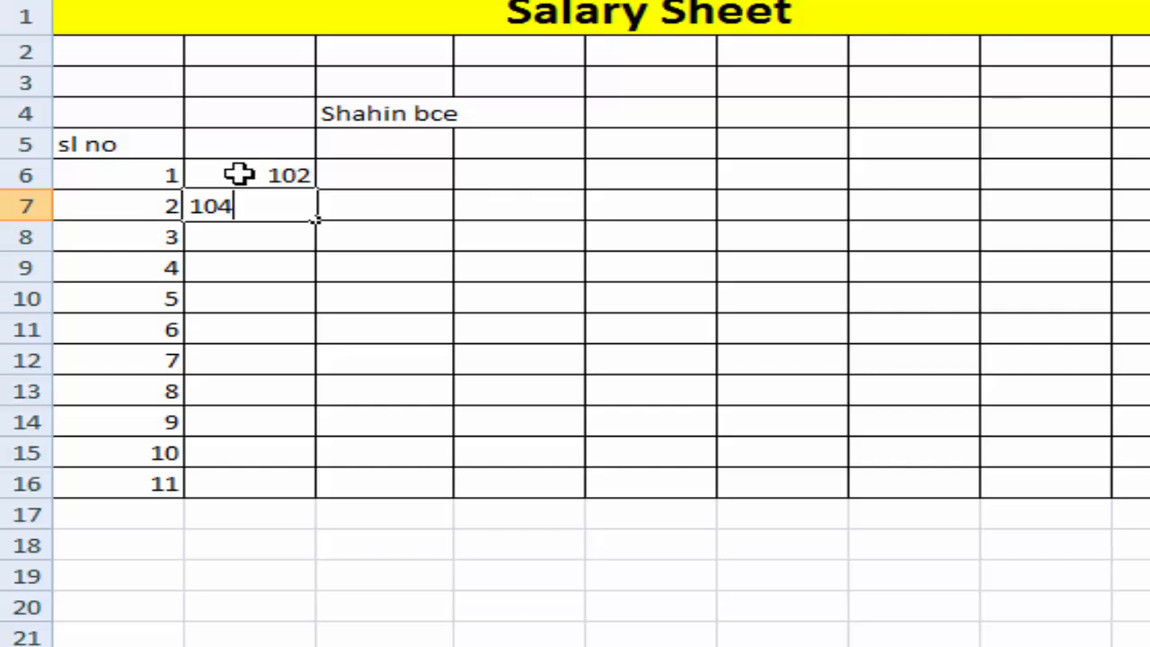
left_click(413, 229)
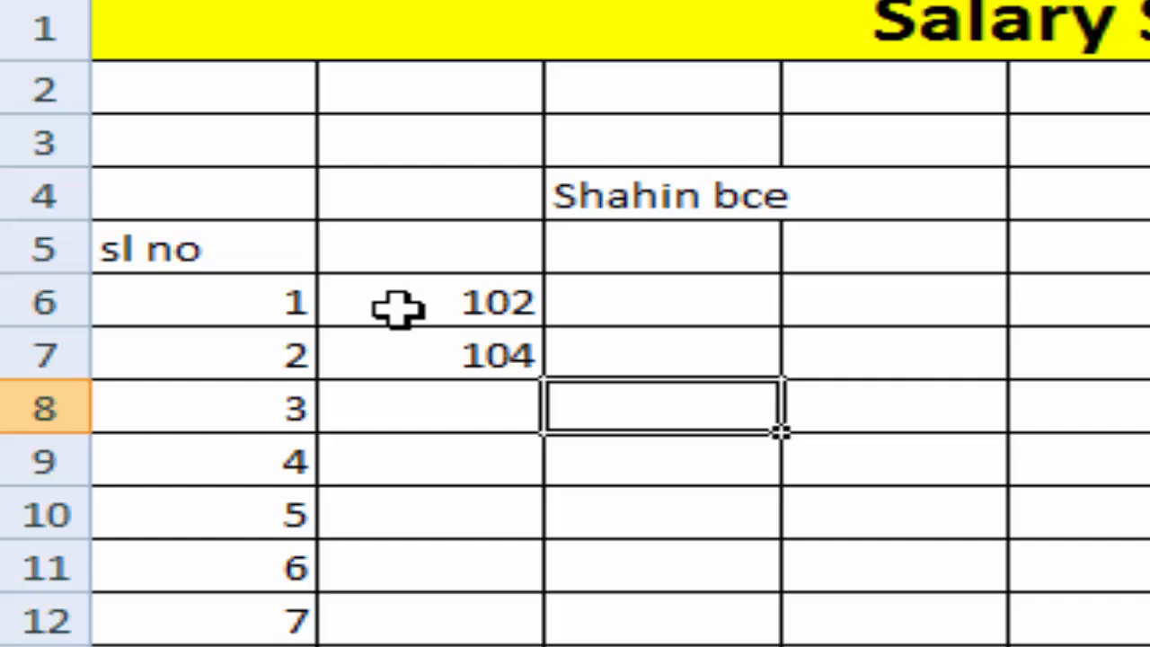
left_click_drag(229, 177, 231, 191)
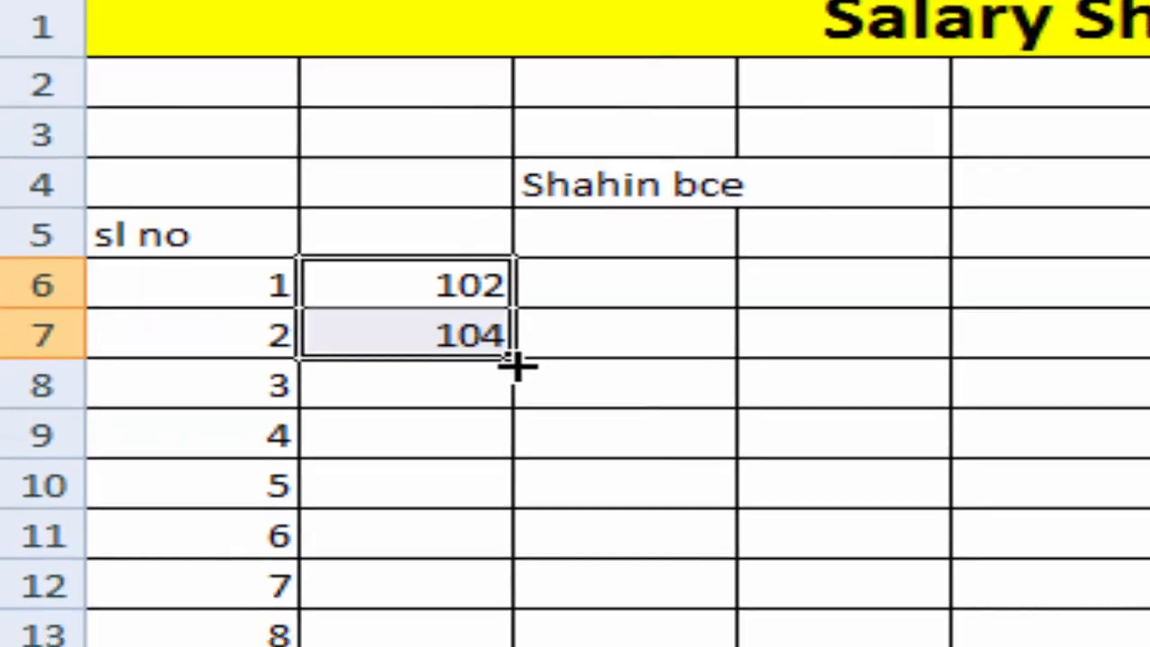
left_click_drag(560, 339, 522, 646)
left_click_drag(369, 489, 373, 605)
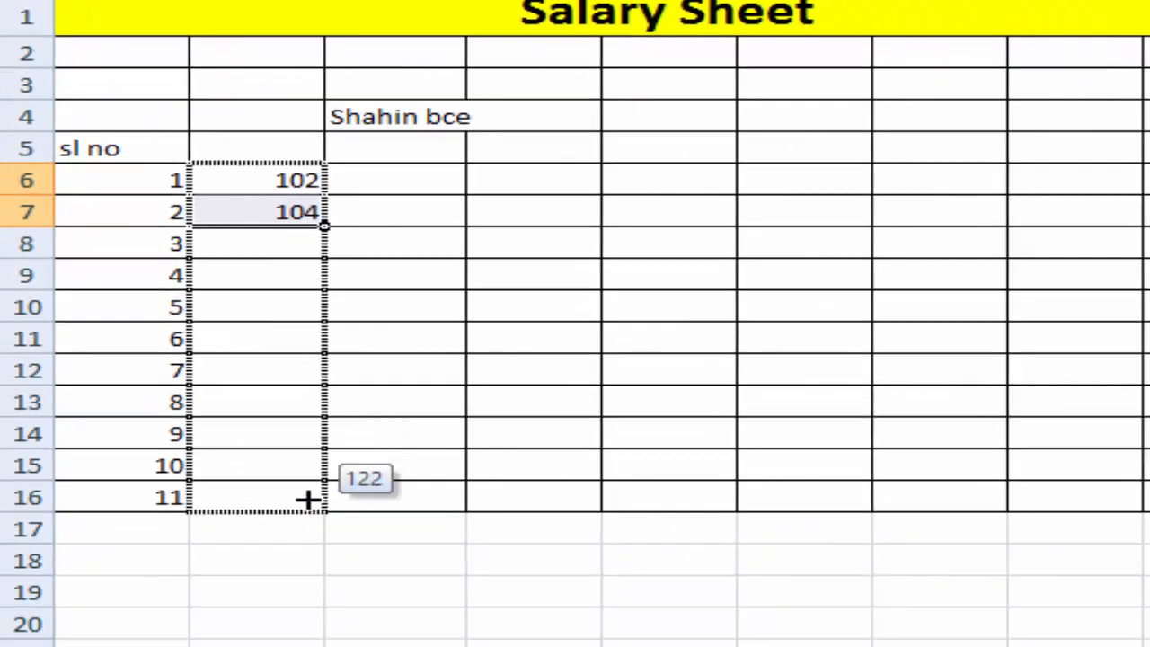
left_click_drag(308, 500, 305, 496)
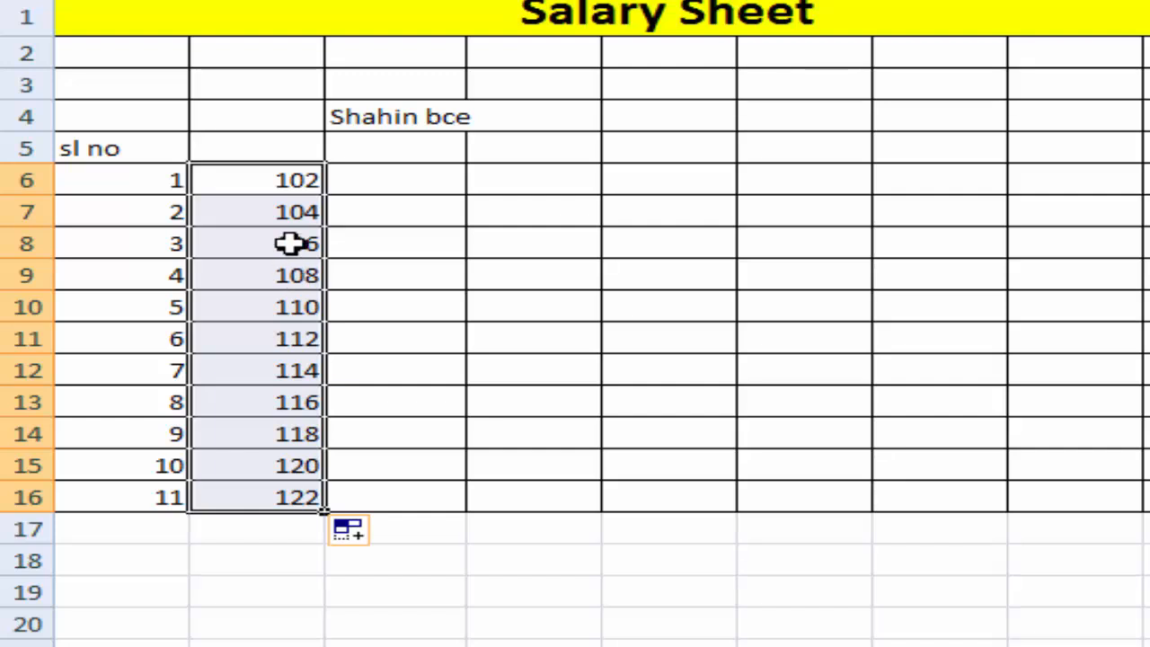
Step: Enter 101 and 103 in cells C6 and C7 and fill the odd-number series down to 121 in C16
left_click(383, 185)
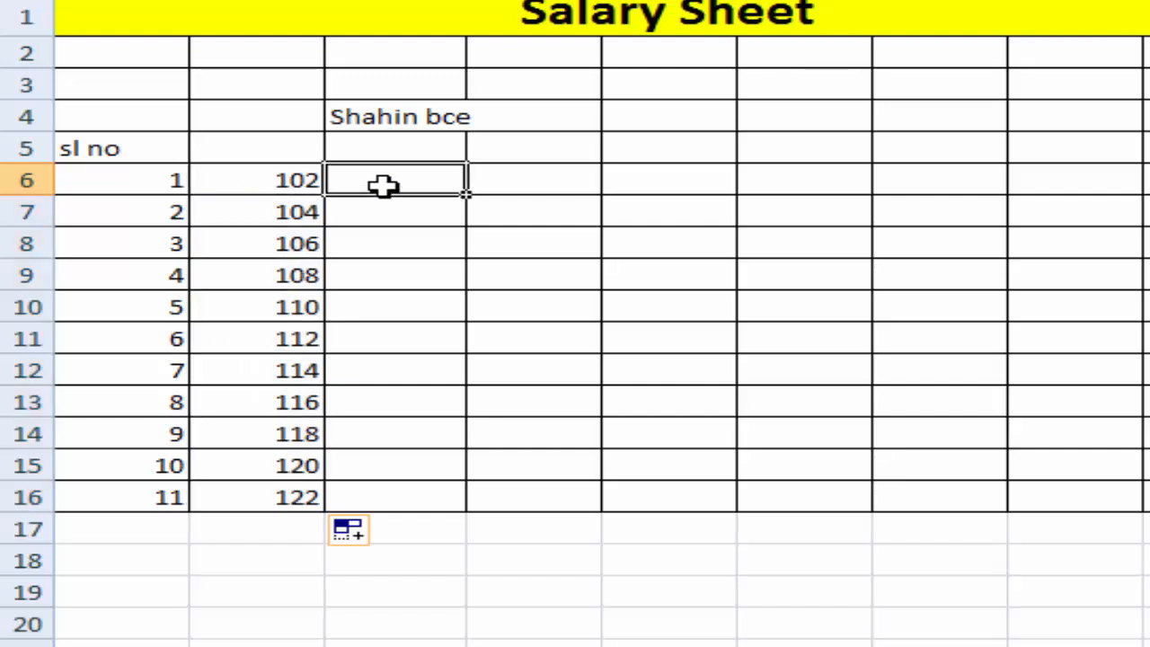
type("101")
key("Return")
type("10")
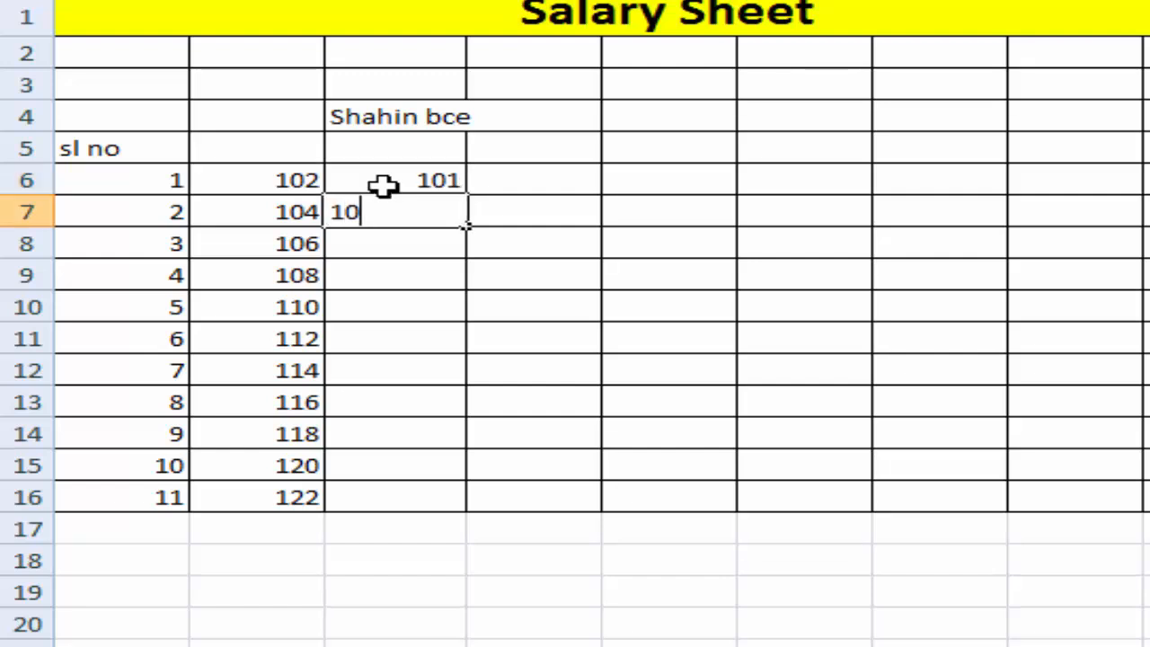
type("3")
left_click(769, 265)
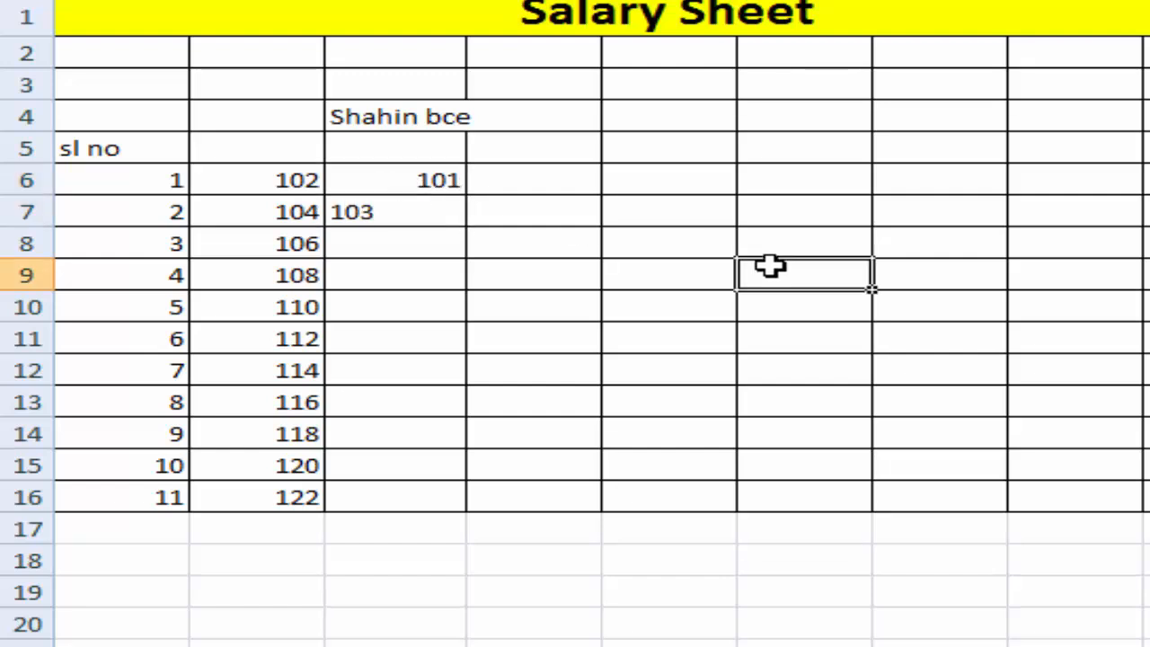
left_click_drag(346, 175, 475, 500)
Step: Enter the month name "January" in cell D6
left_click(569, 182)
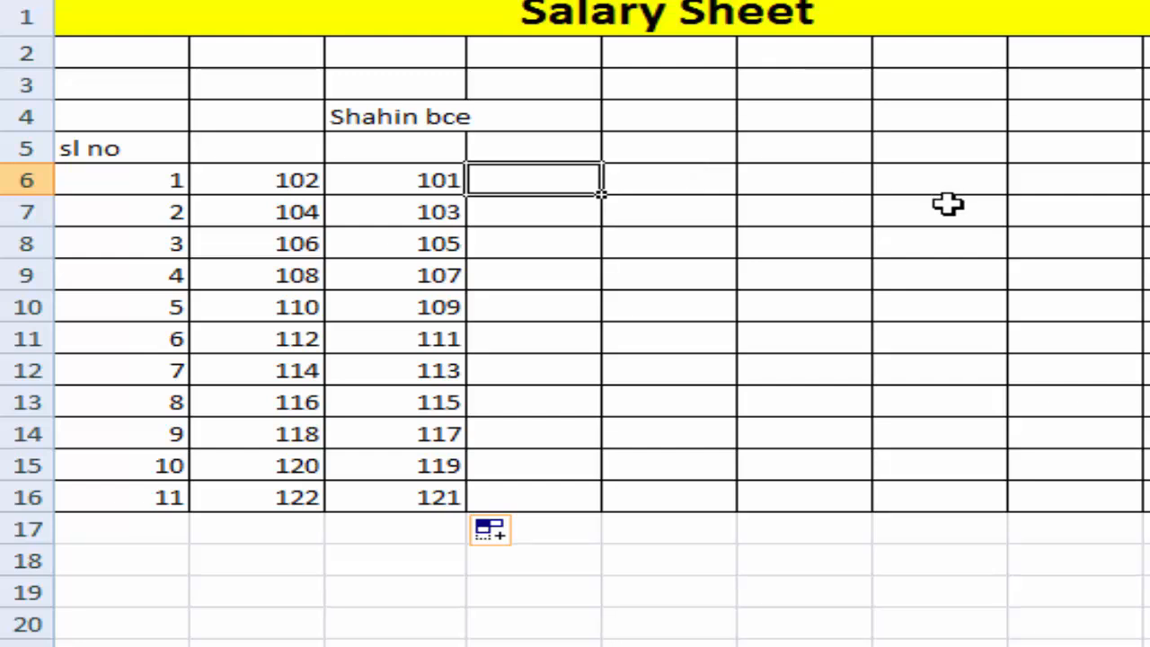
type("Jan")
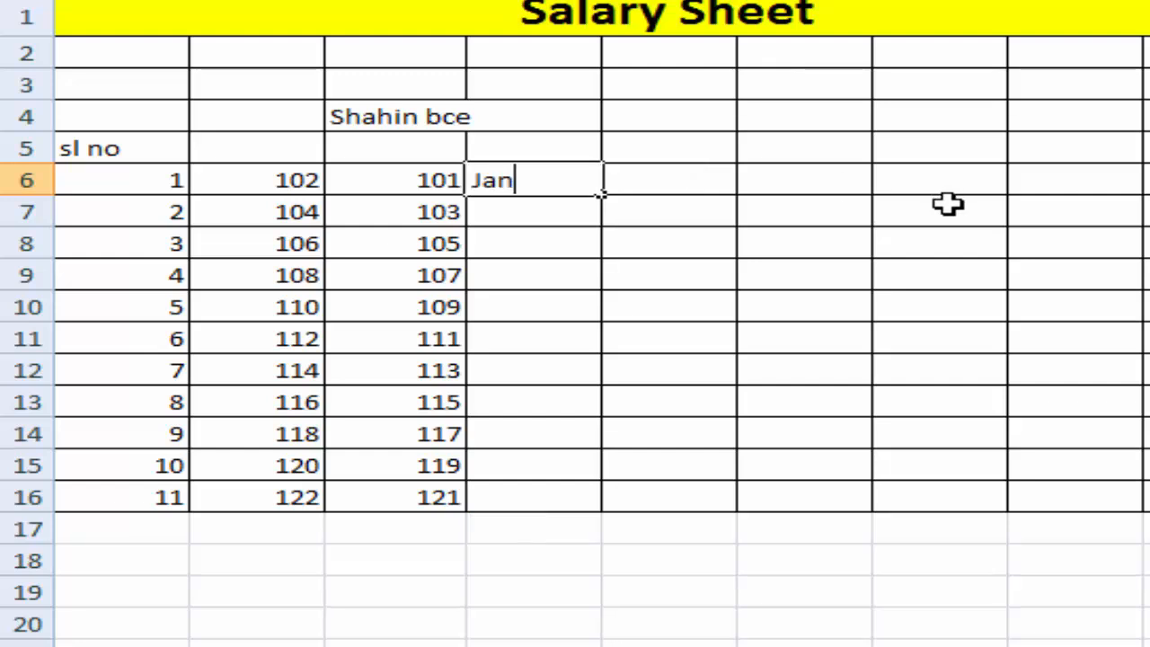
type("uary")
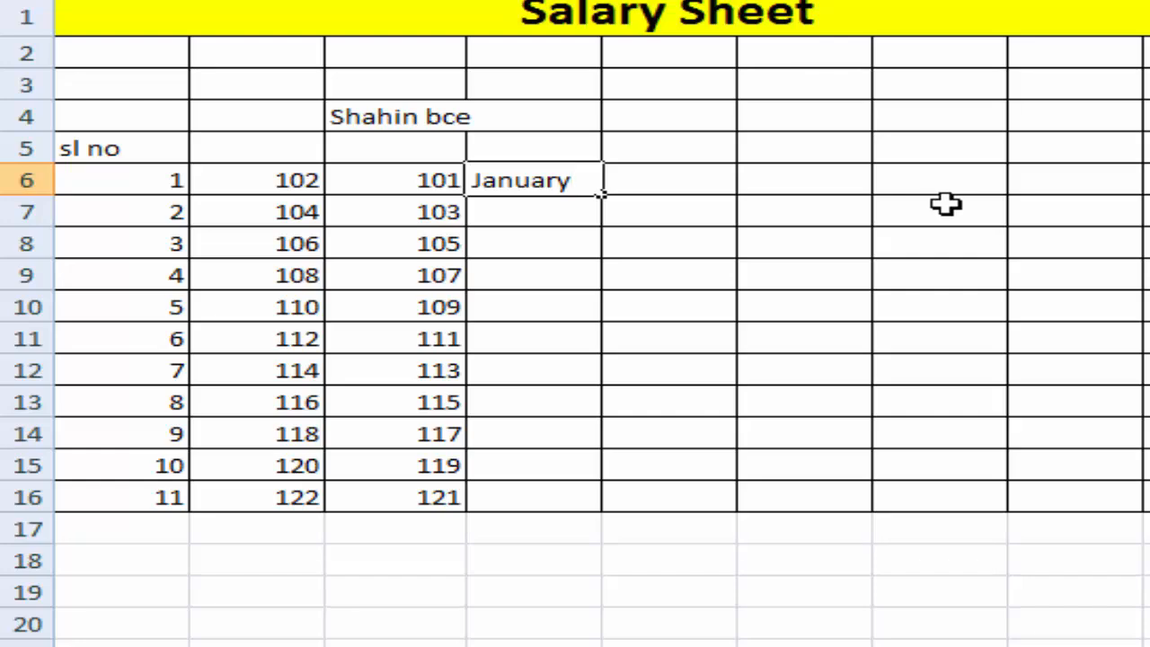
left_click(668, 338)
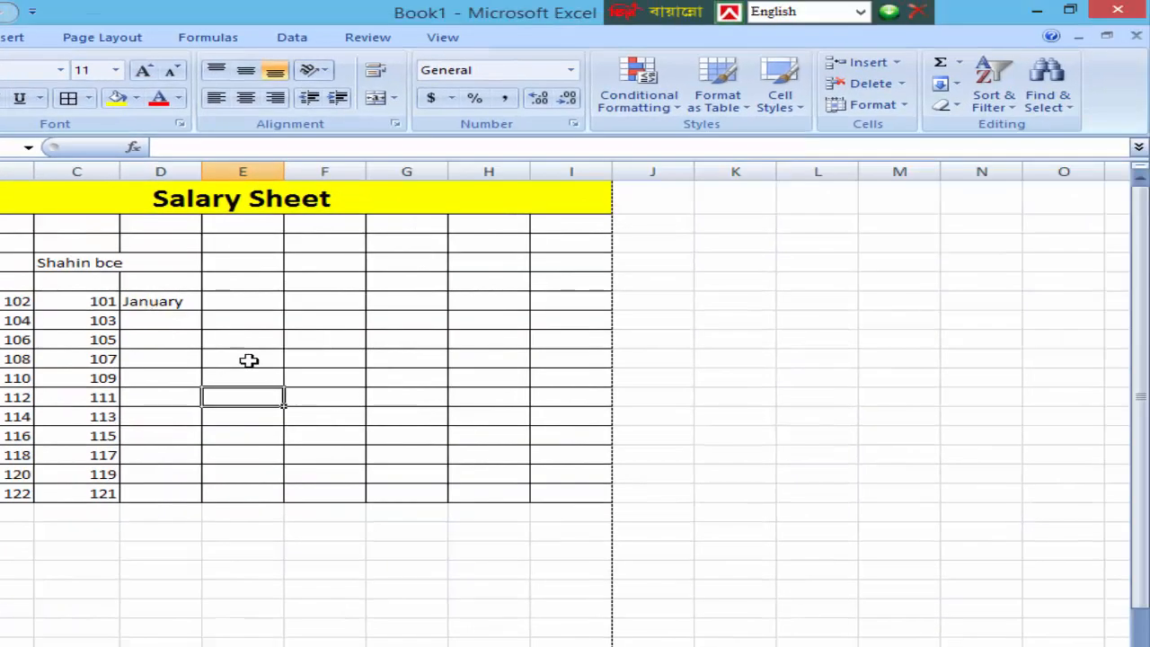
Step: Fill the month series from January in D6 across the row to October in M6
left_click(165, 303)
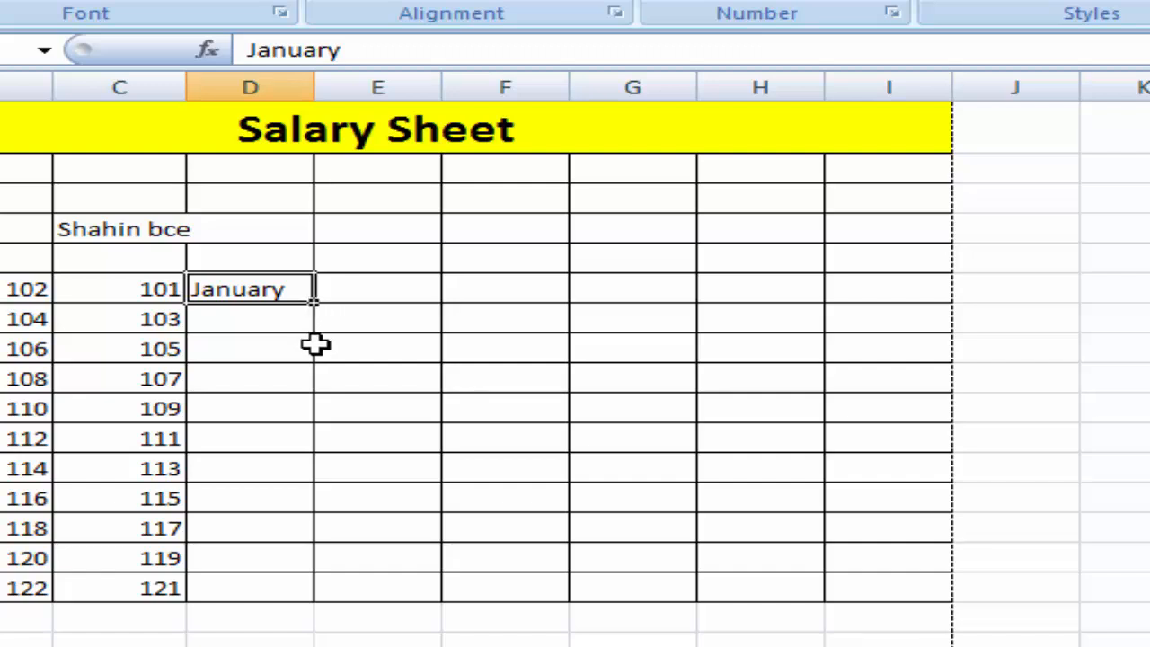
left_click_drag(320, 307, 1145, 308)
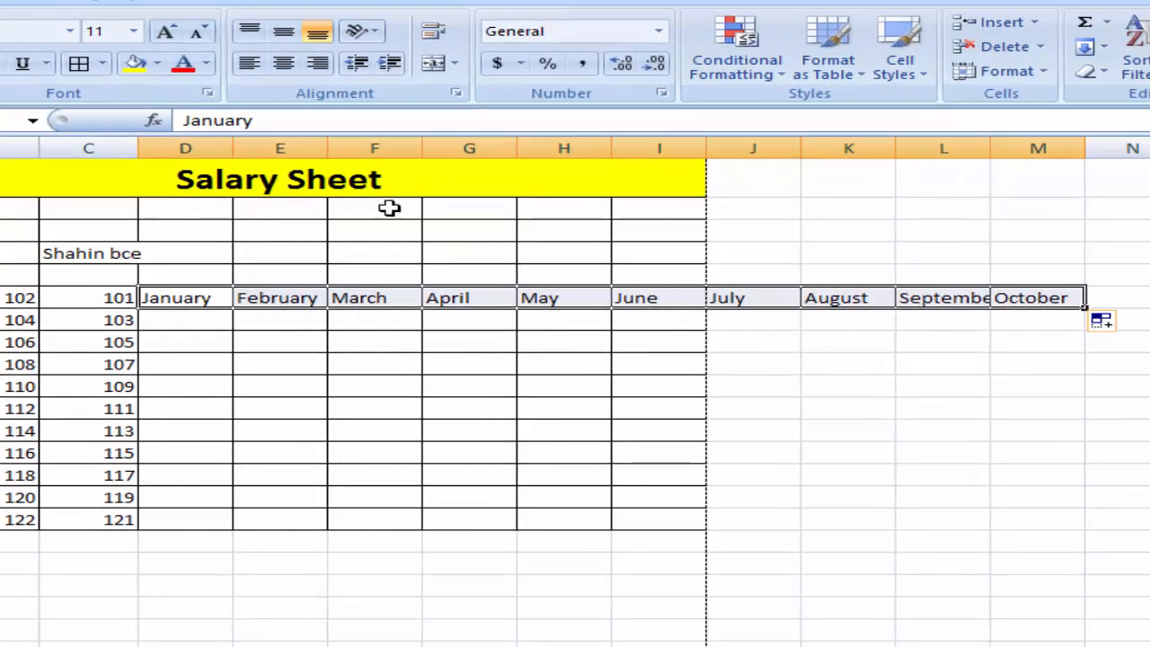
Step: Enter "sat" in cell D7 and fill the weekday series across row 7 to column M
left_click(213, 328)
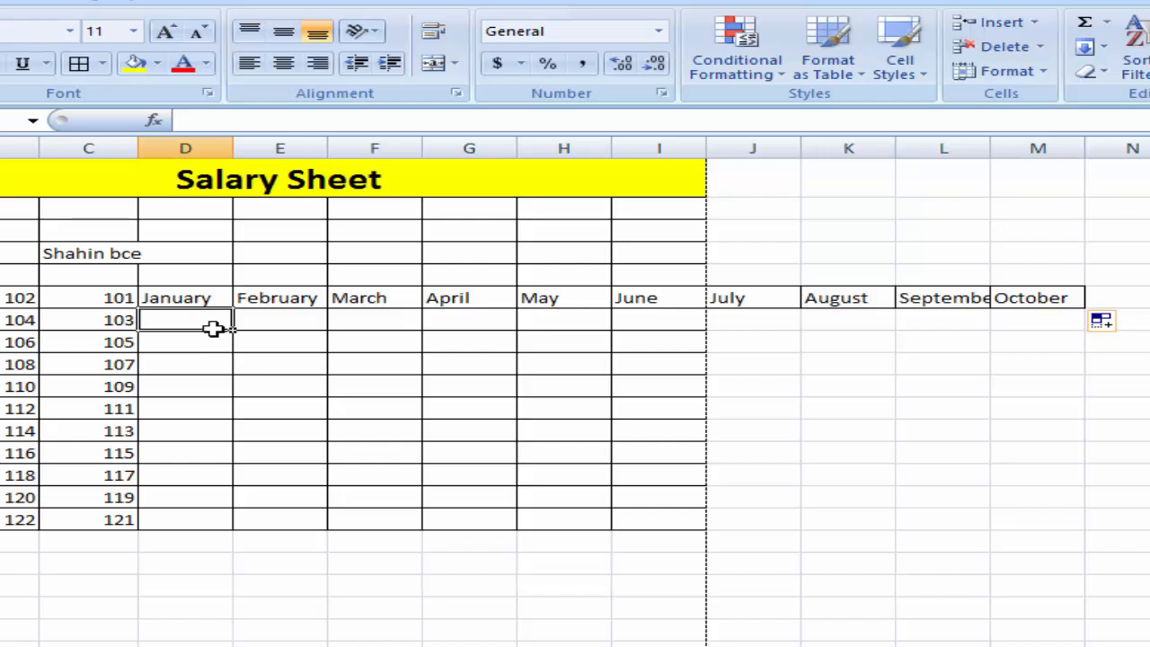
type("sat")
left_click(274, 449)
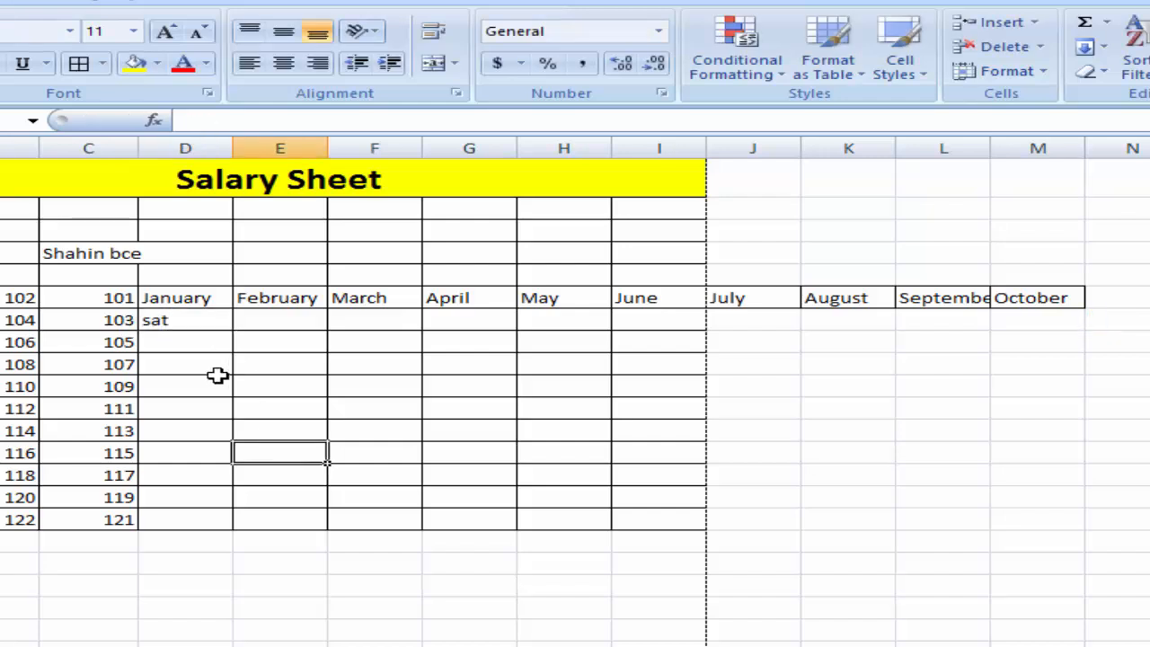
left_click(167, 320)
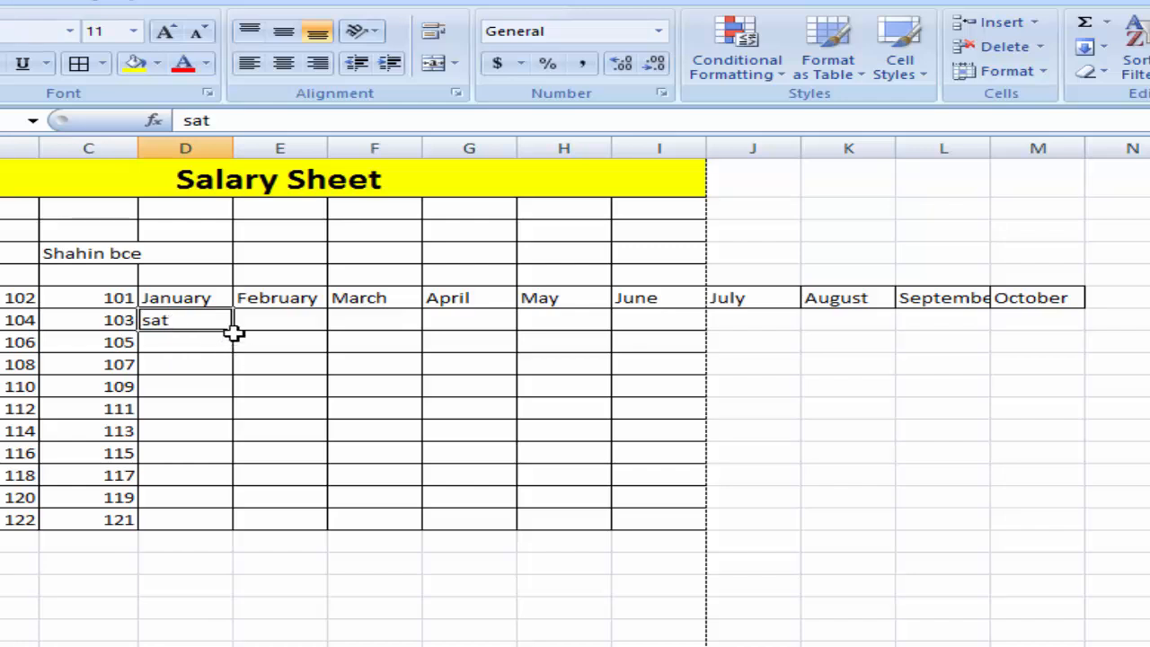
left_click_drag(232, 329, 1053, 385)
left_click(685, 410)
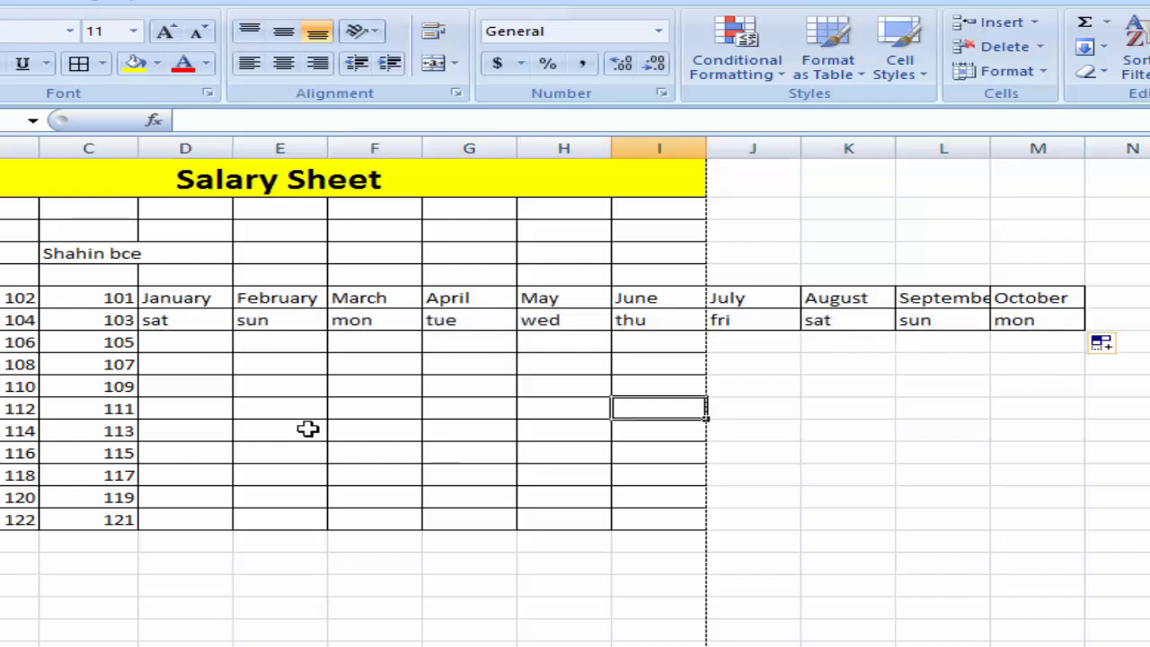
Step: Enter the formula =today() in cell D9
left_click(205, 359)
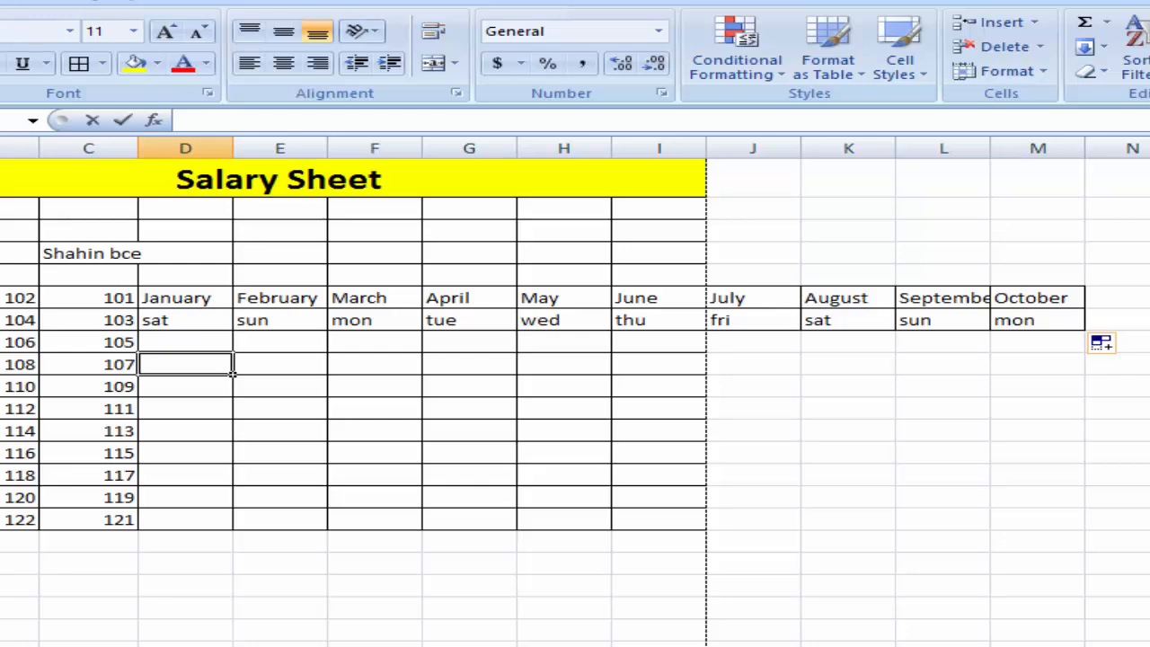
type("=t")
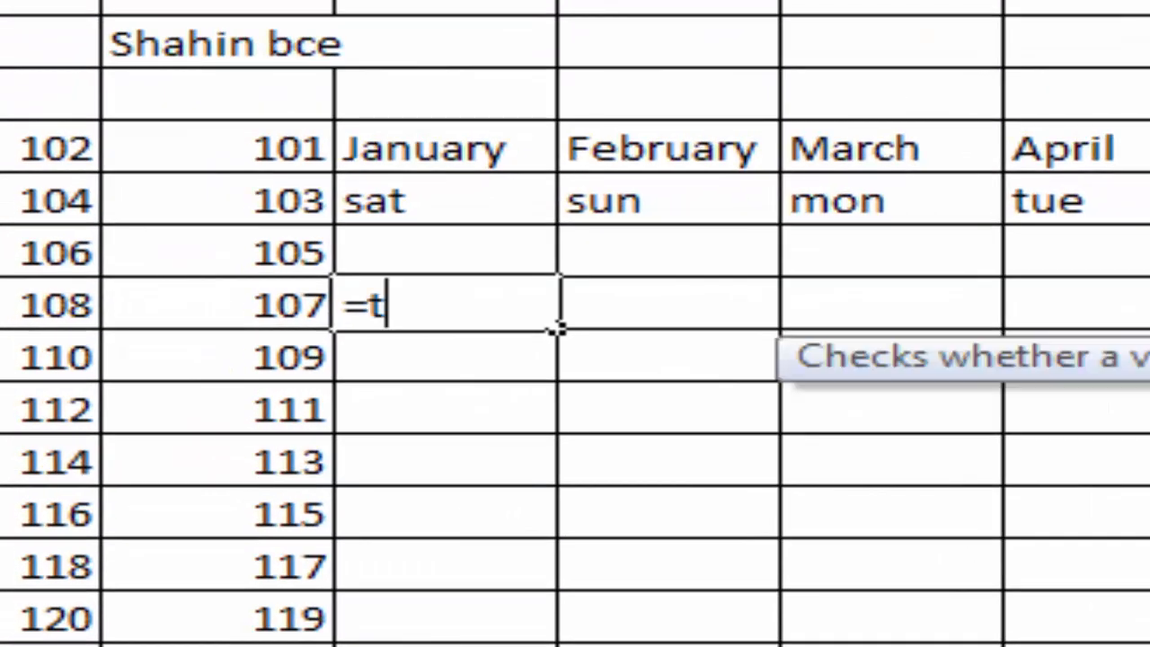
type("oday")
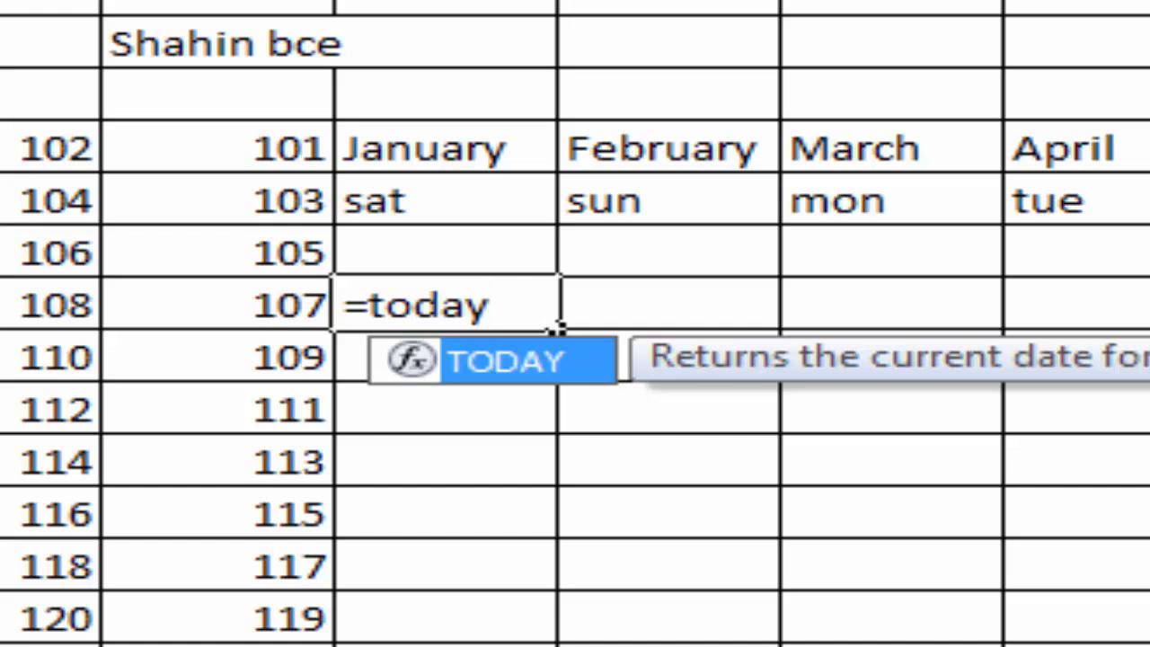
type("(")
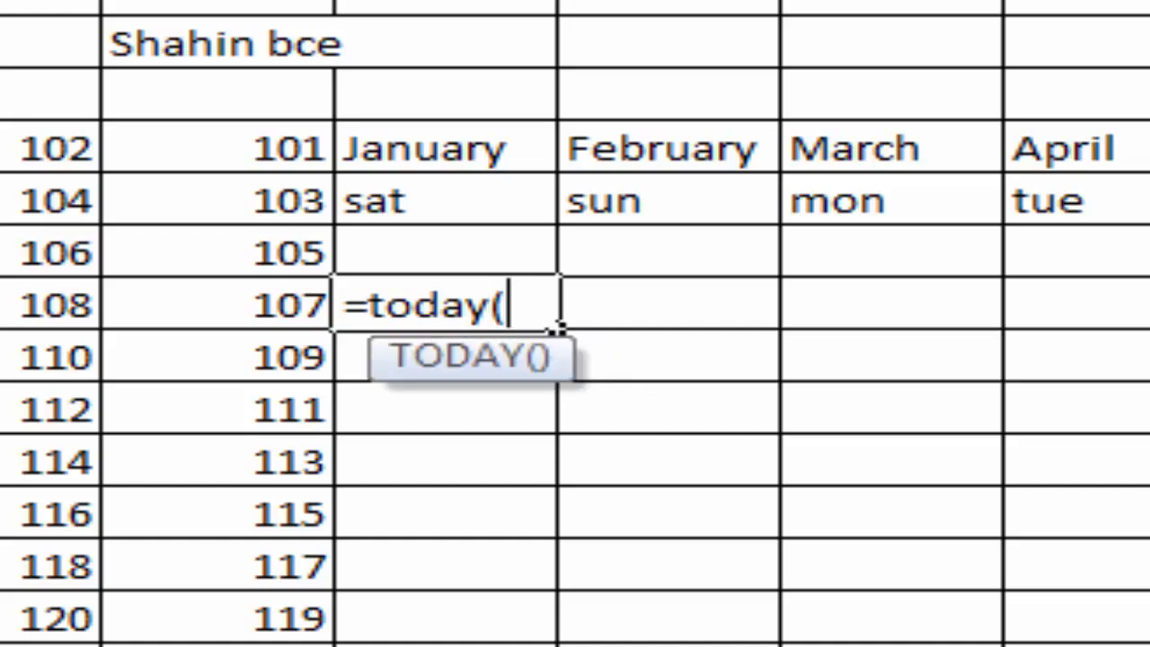
type(")")
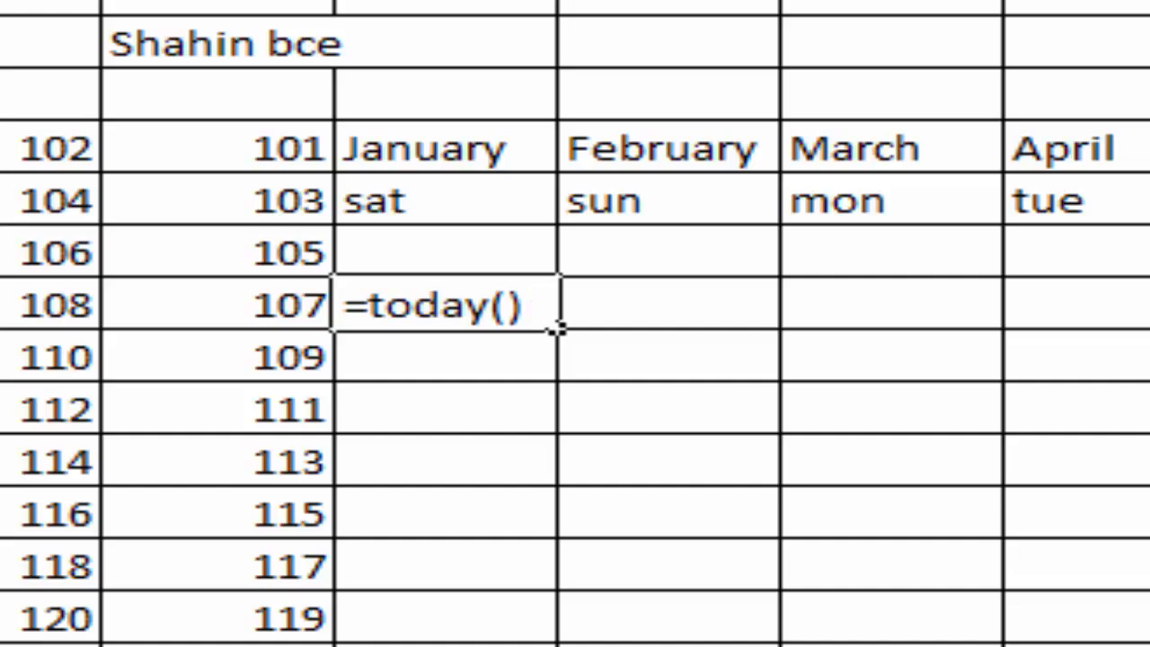
key("Return")
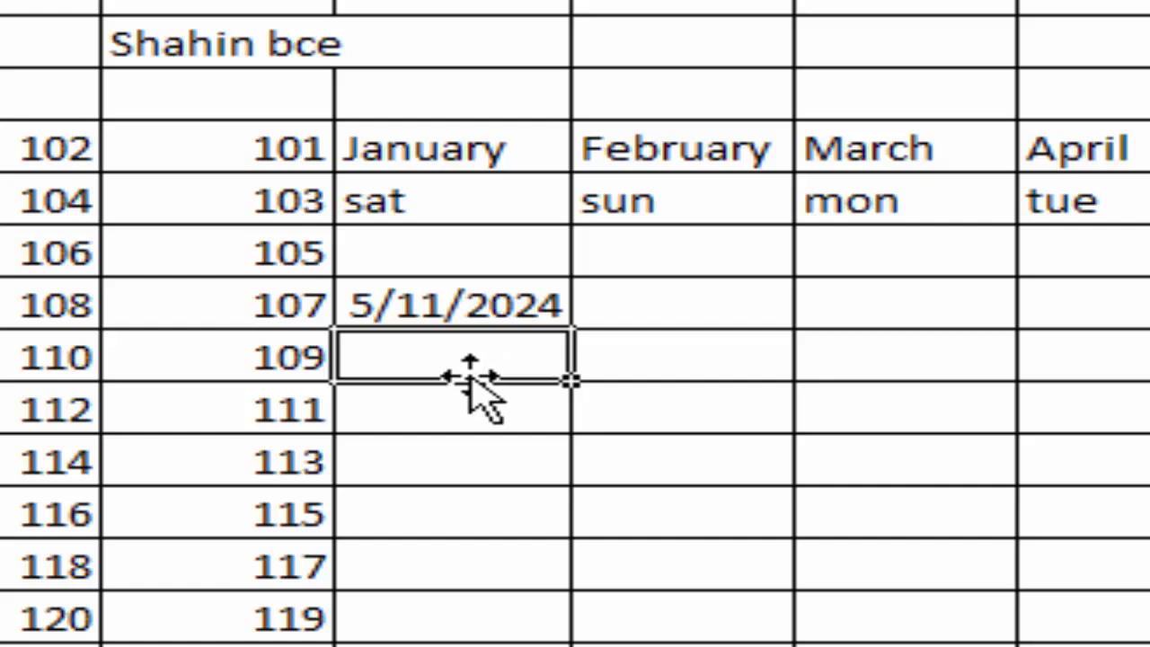
Step: Enter the formula =now() in cell D10
type("=")
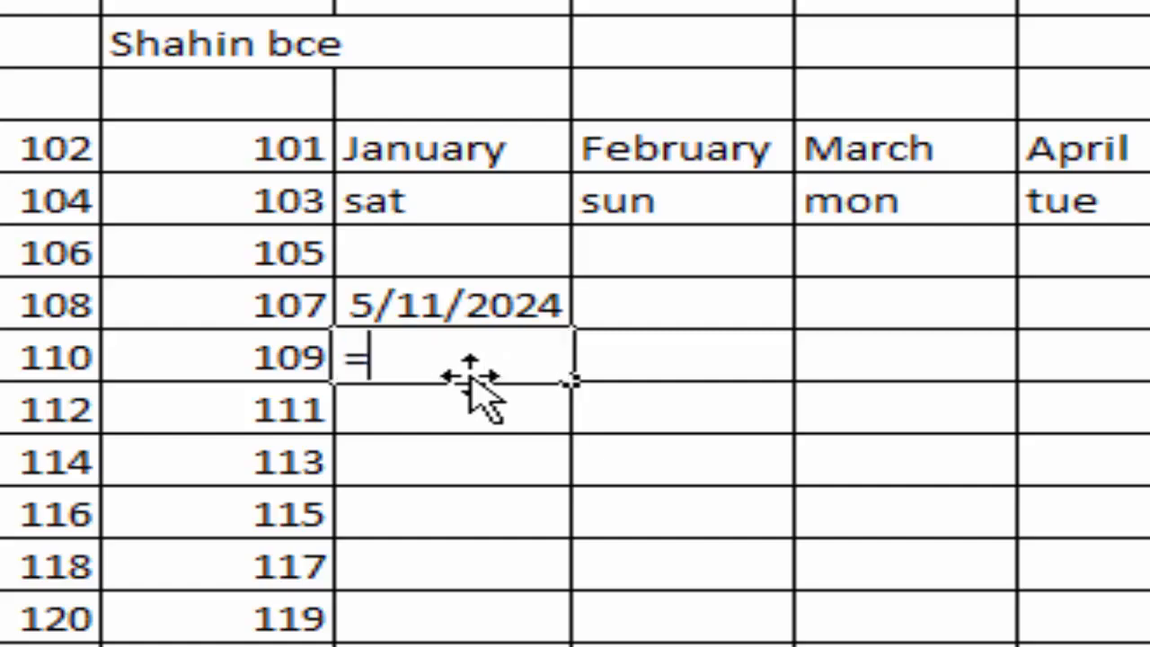
type("now")
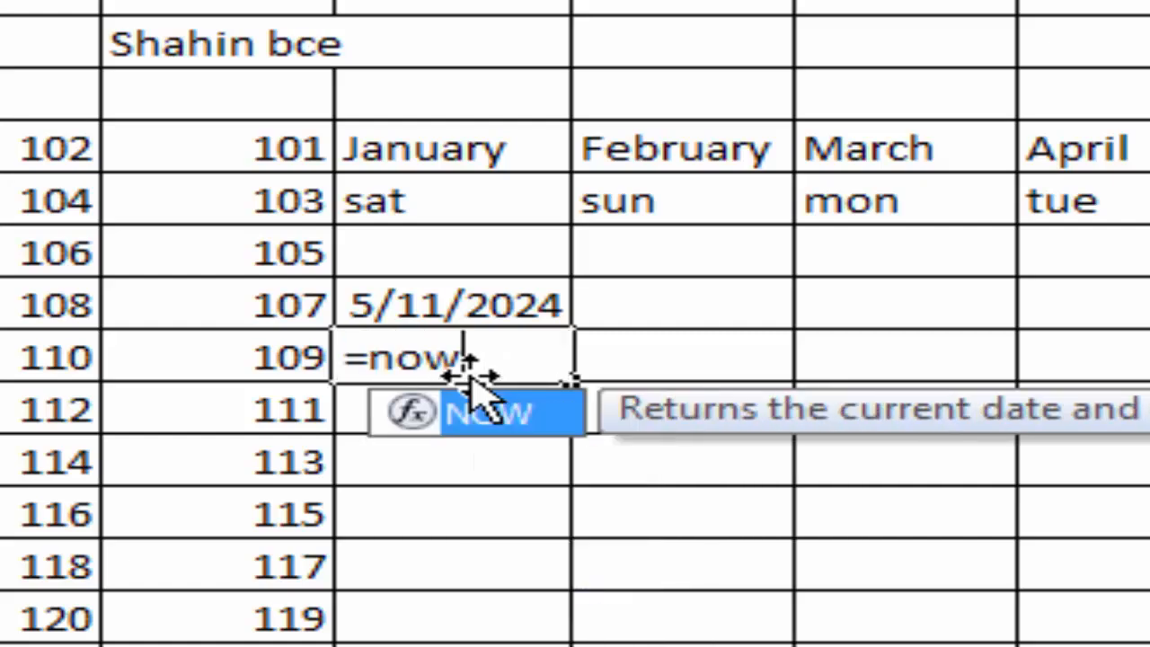
type("(")
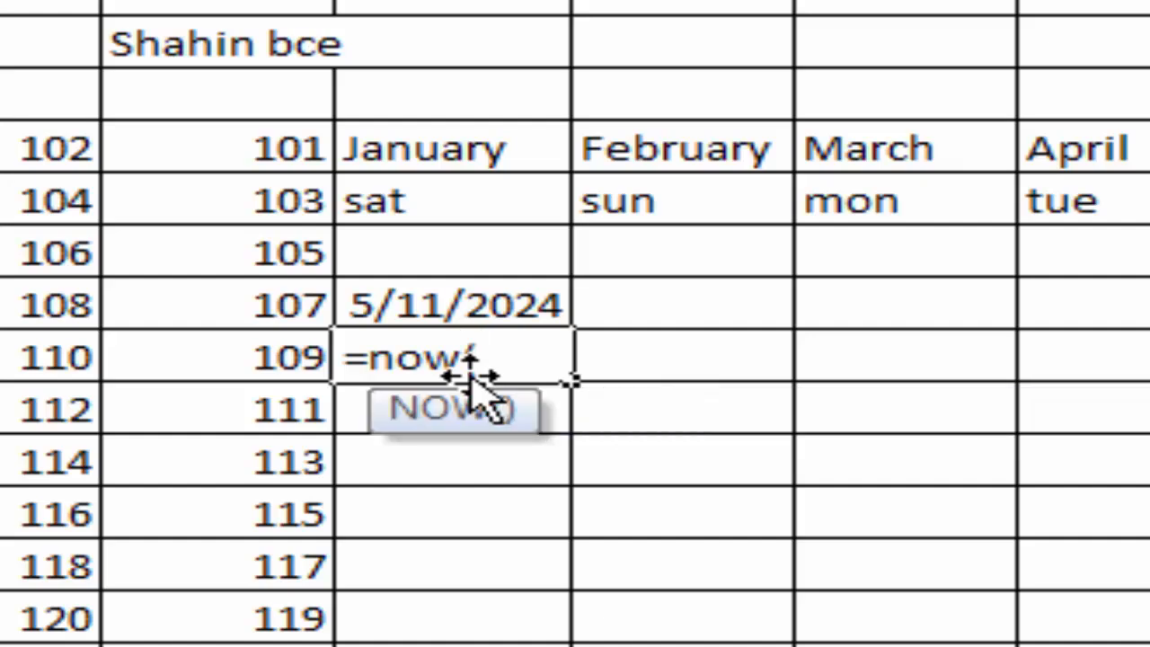
type(")")
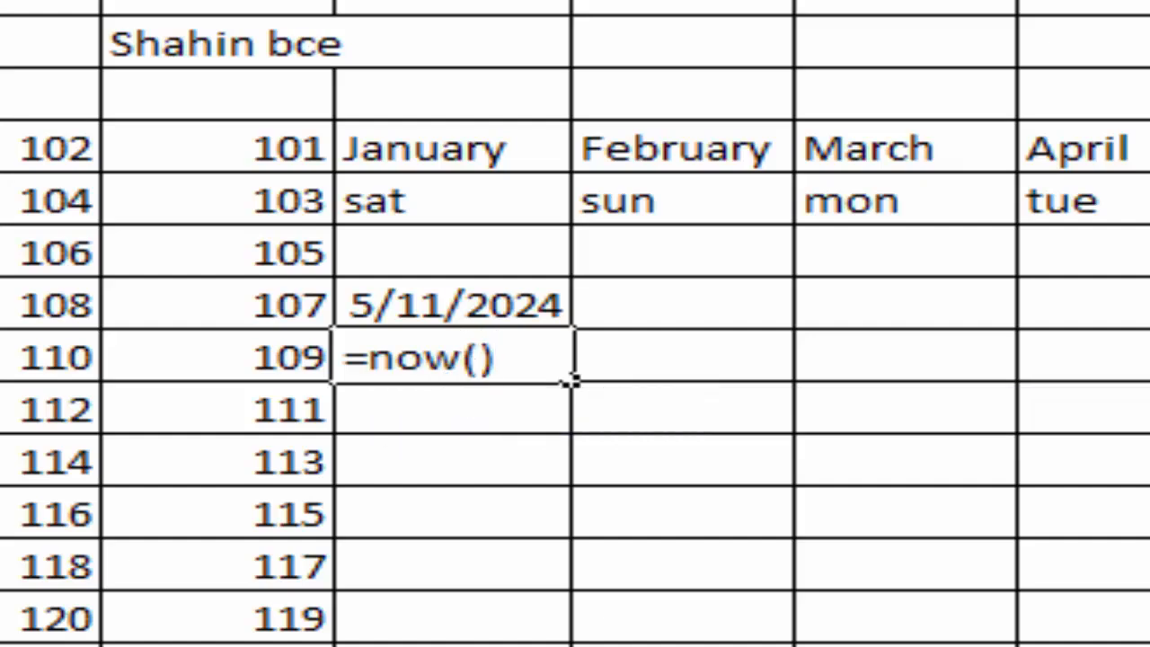
key("Return")
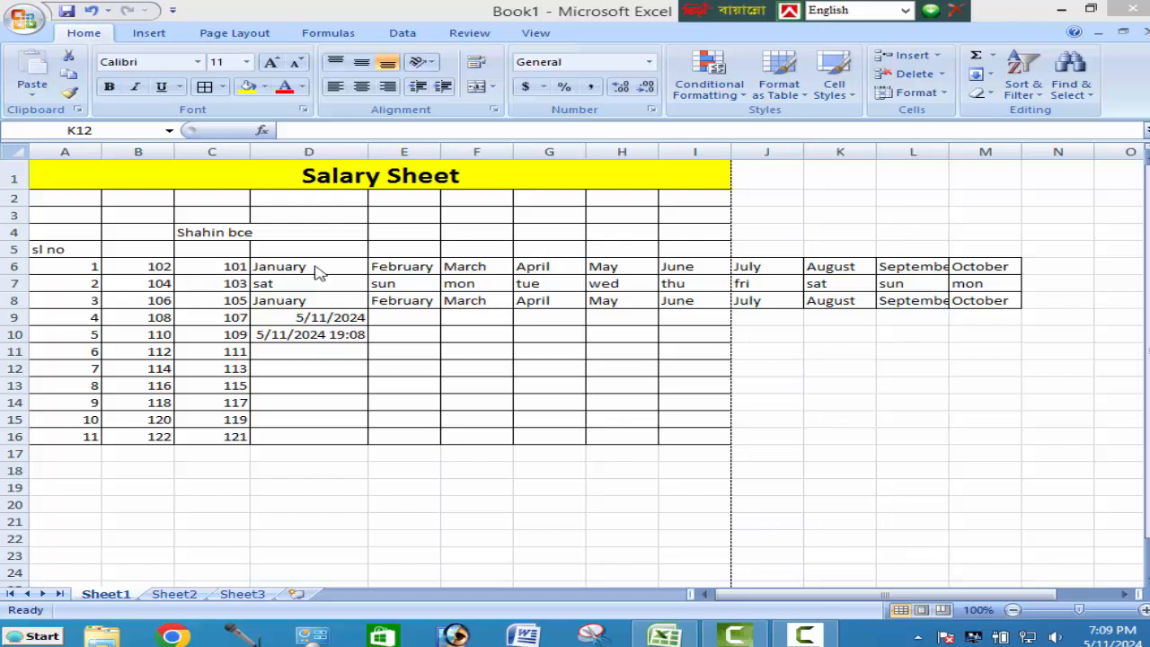
Step: Insert a blank sheet row at row 7 and a blank sheet column at column E
left_click(422, 285)
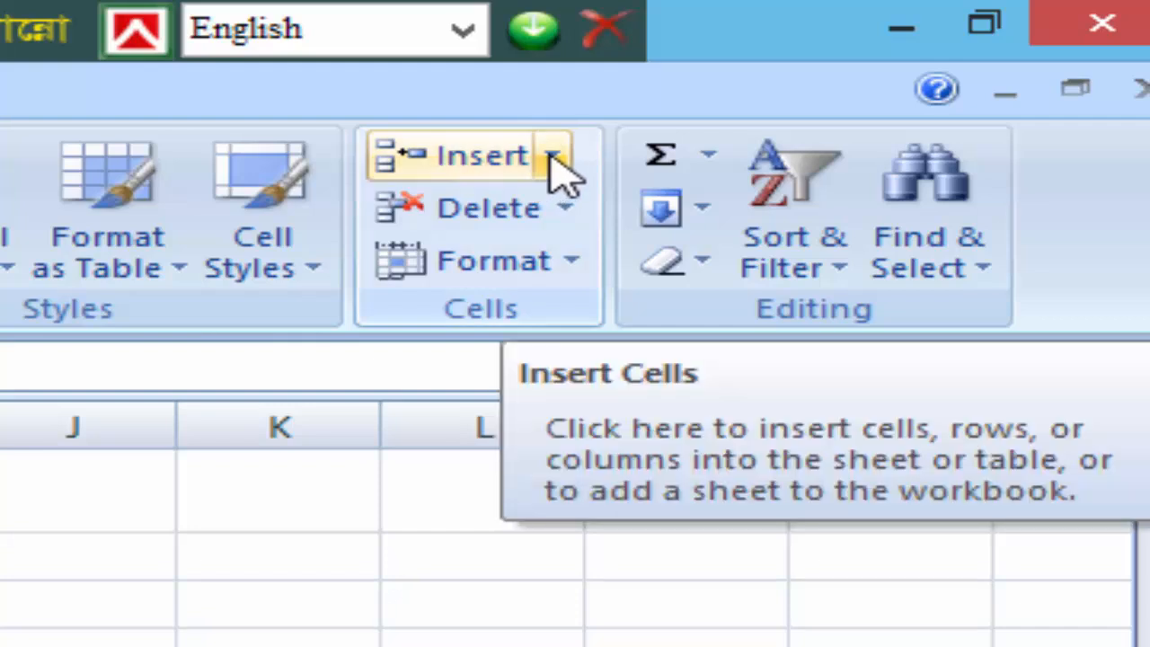
left_click(554, 158)
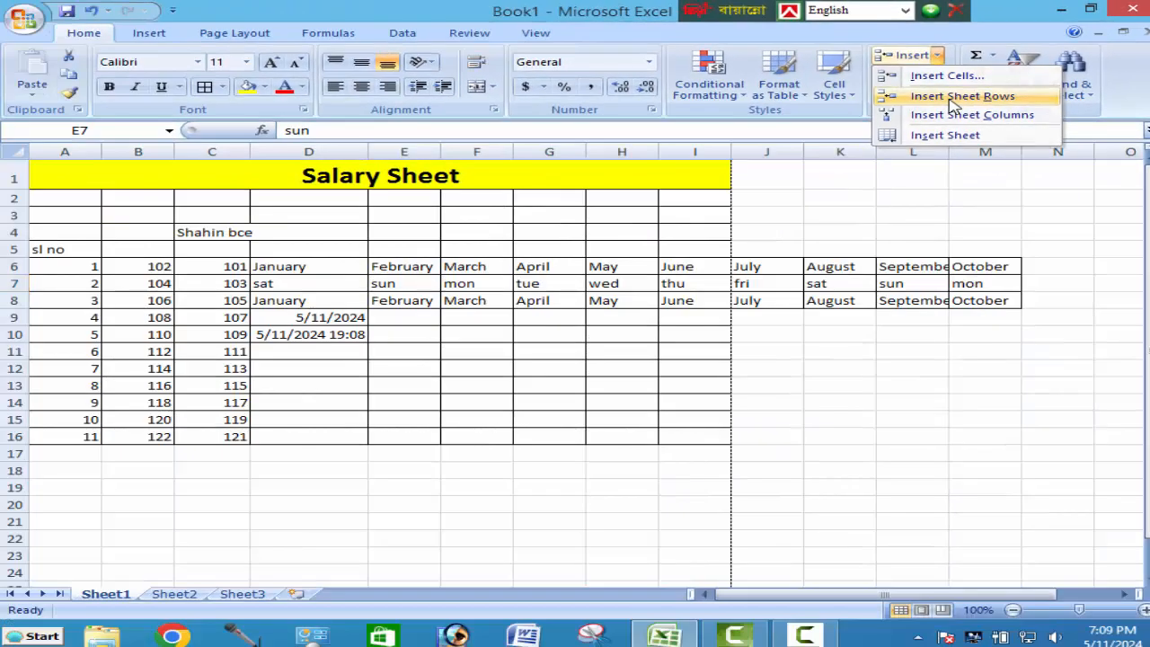
left_click(952, 99)
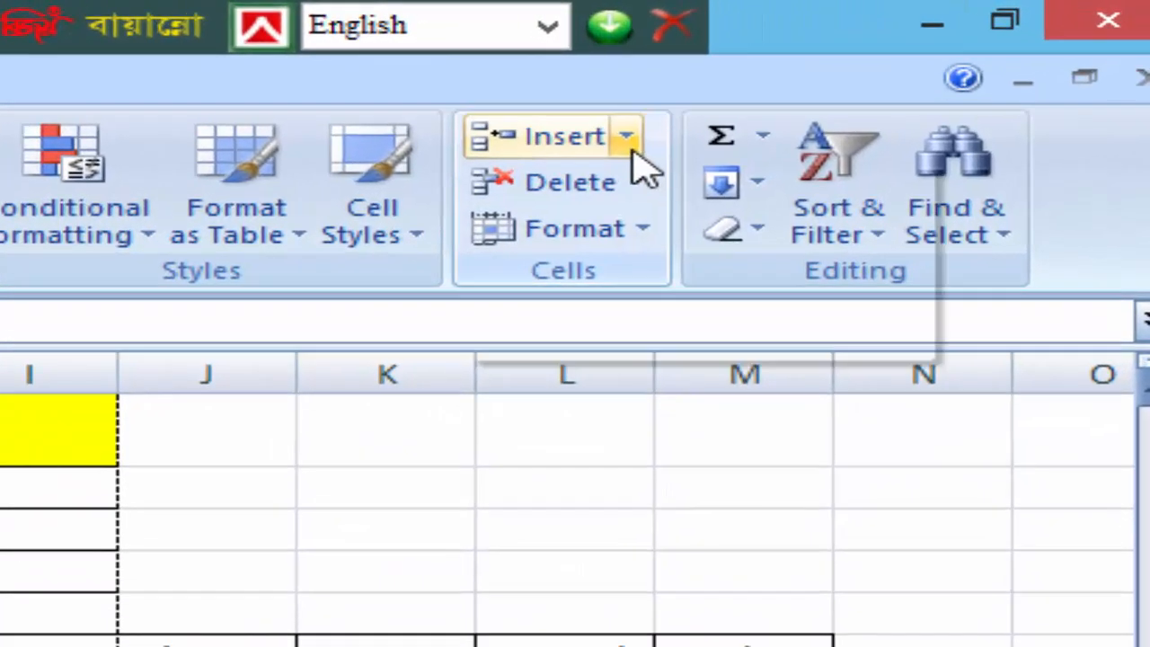
left_click(938, 56)
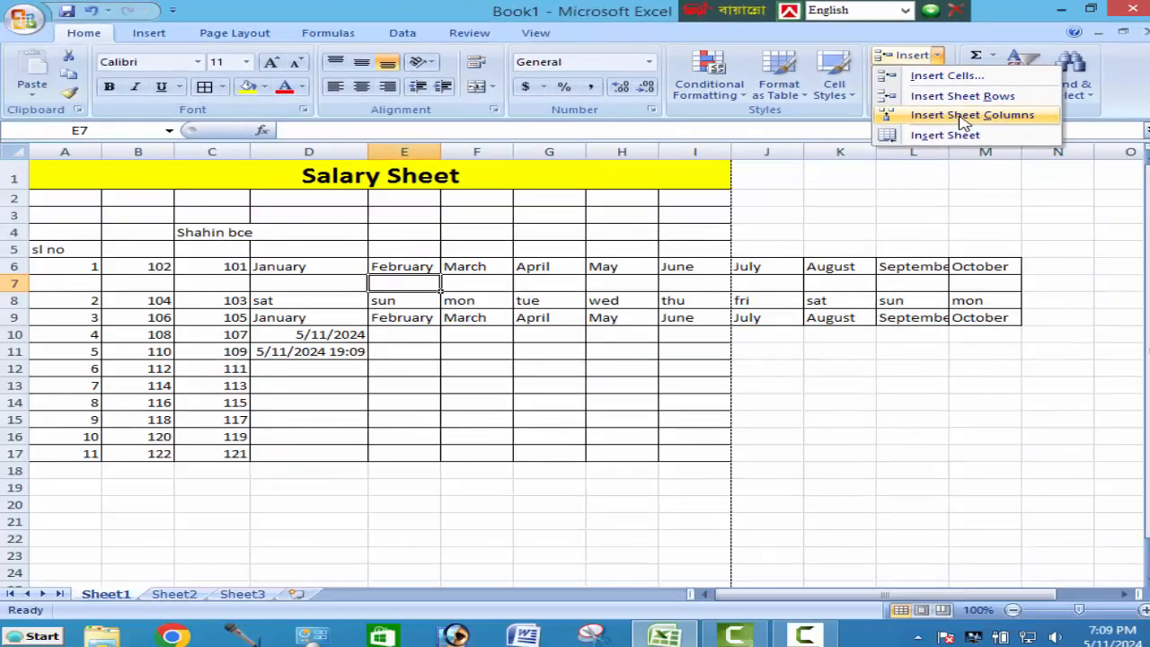
left_click(853, 186)
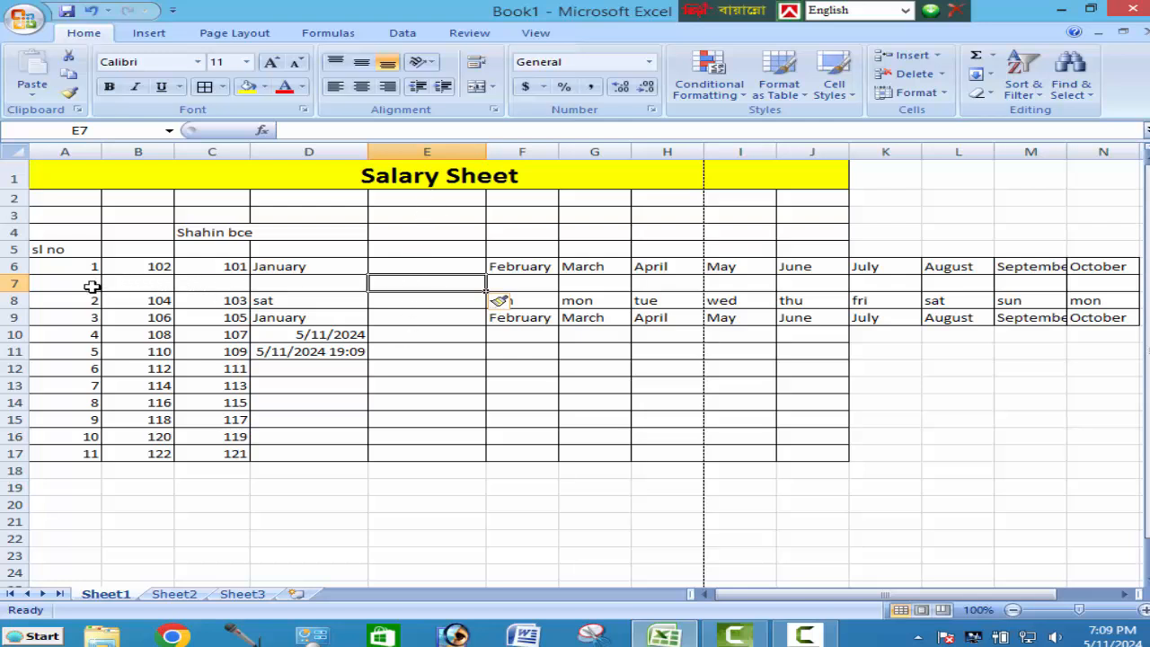
Step: Delete the blank sheet row 7 and the blank sheet column E
left_click(941, 74)
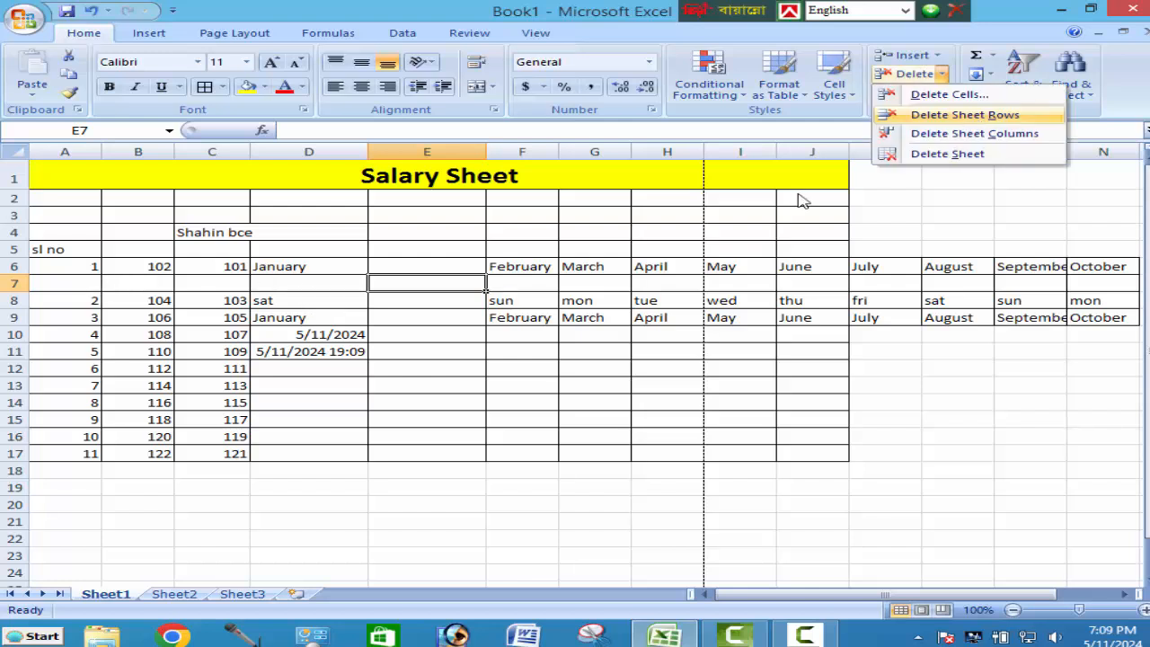
key("Escape")
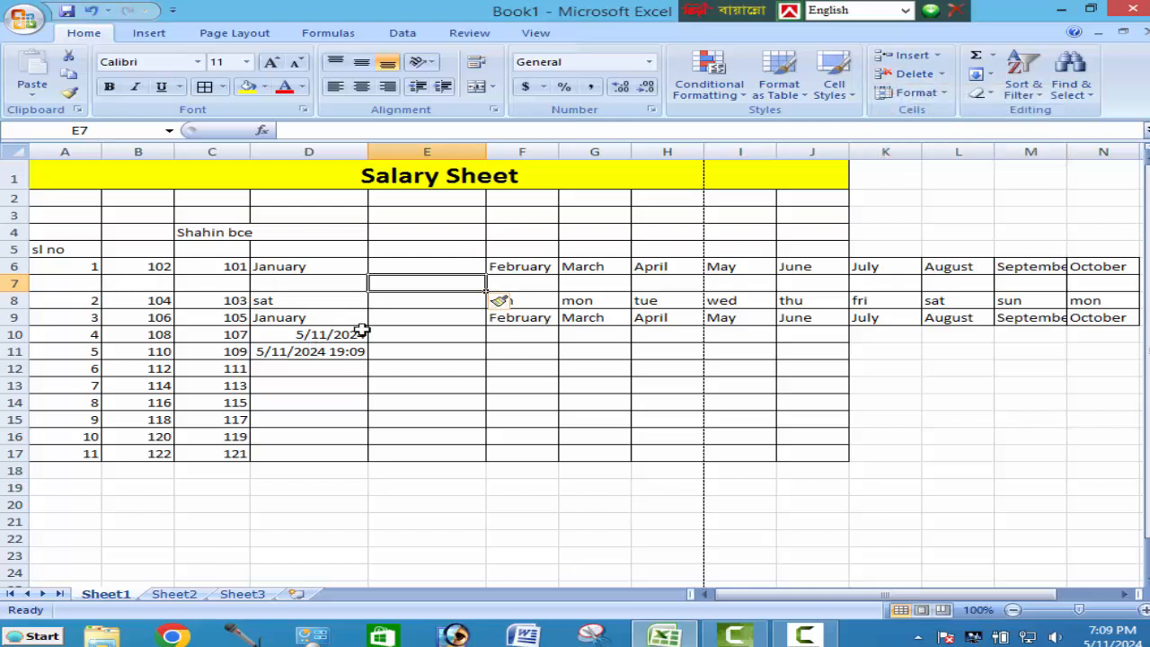
left_click(139, 279)
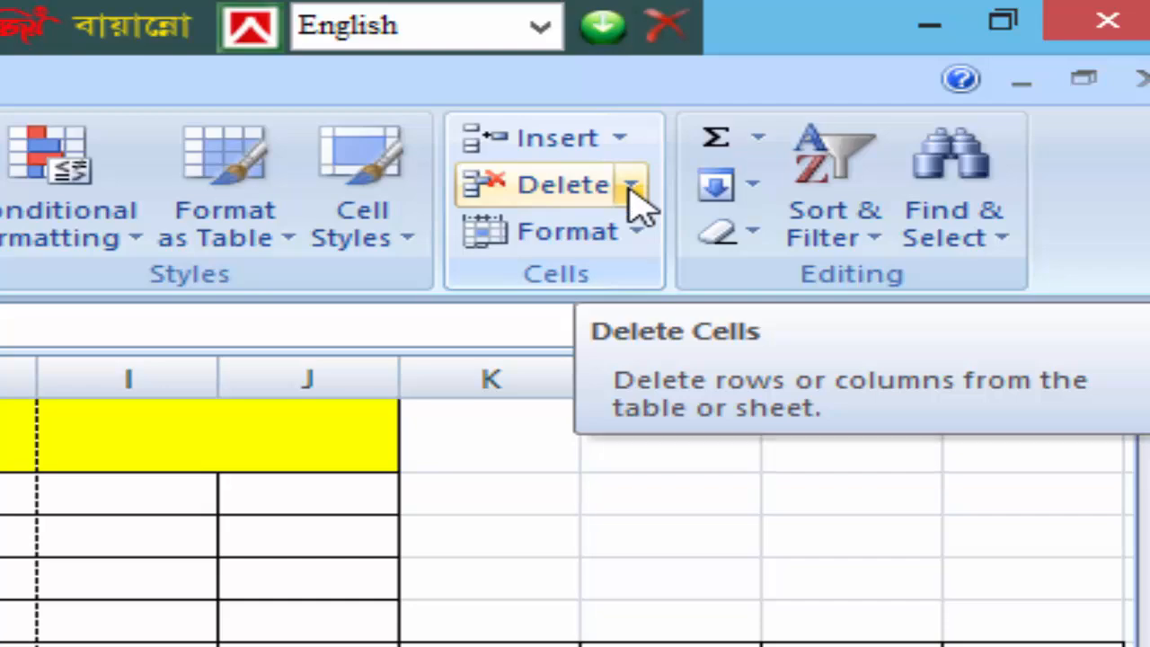
left_click(631, 187)
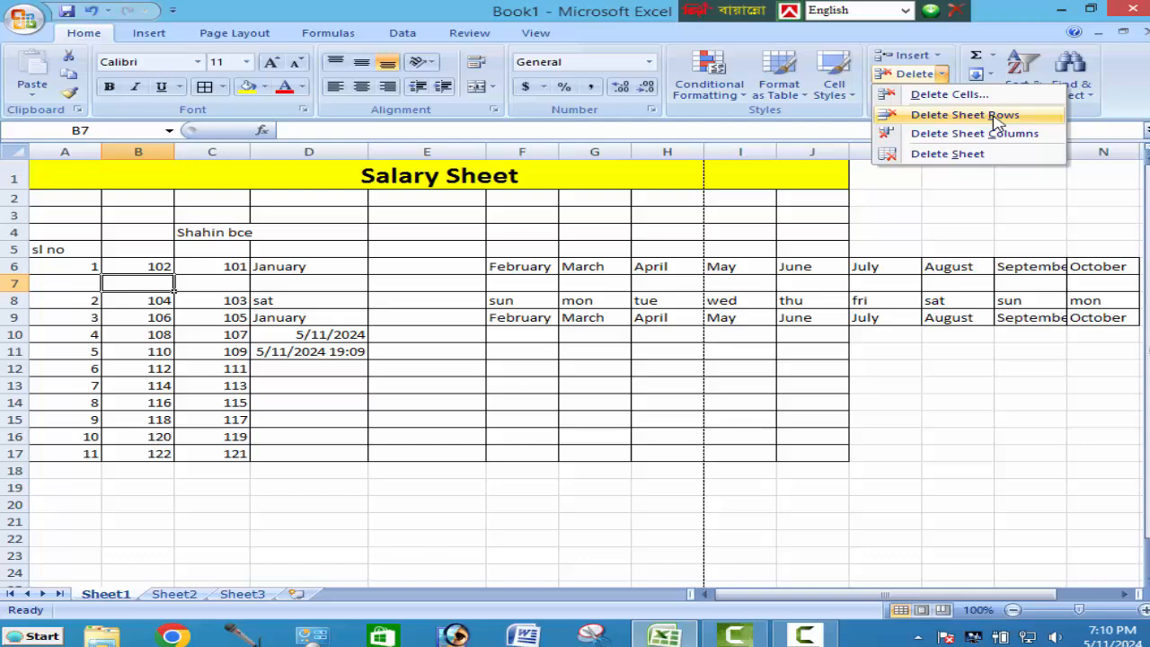
left_click(924, 175)
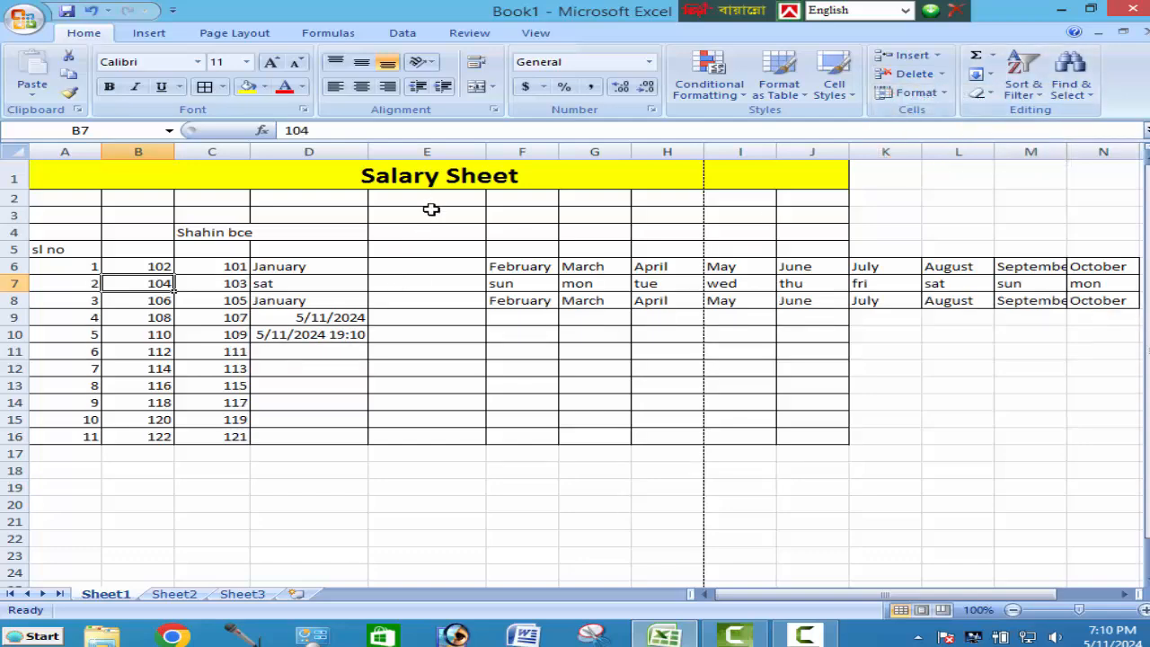
left_click(444, 237)
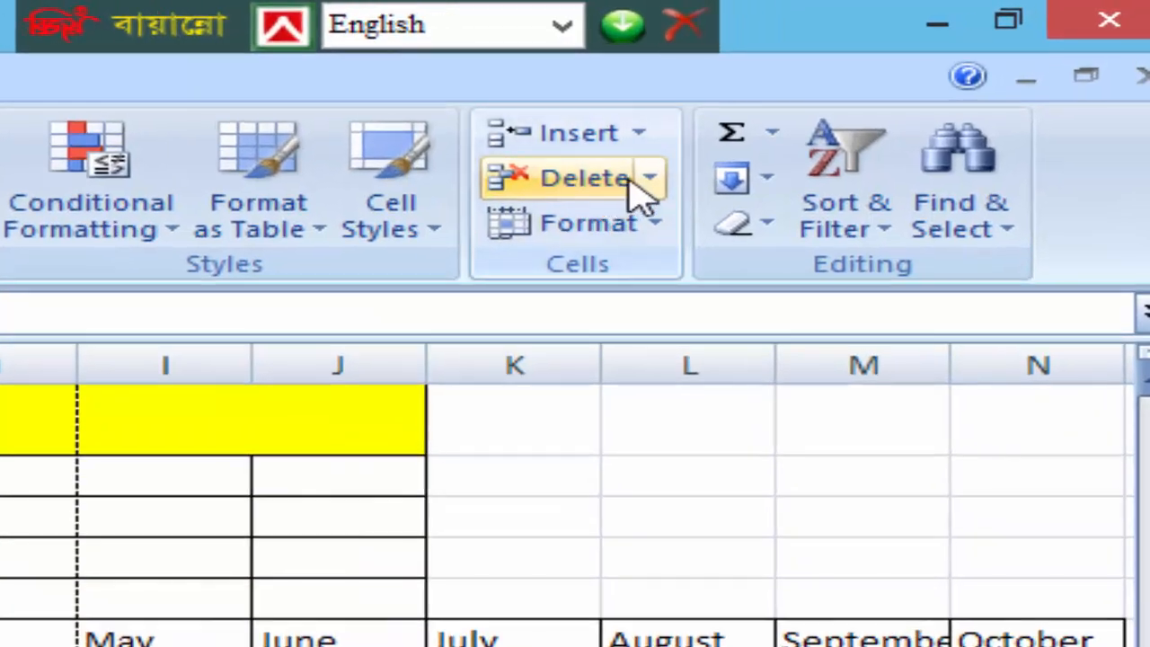
left_click(651, 179)
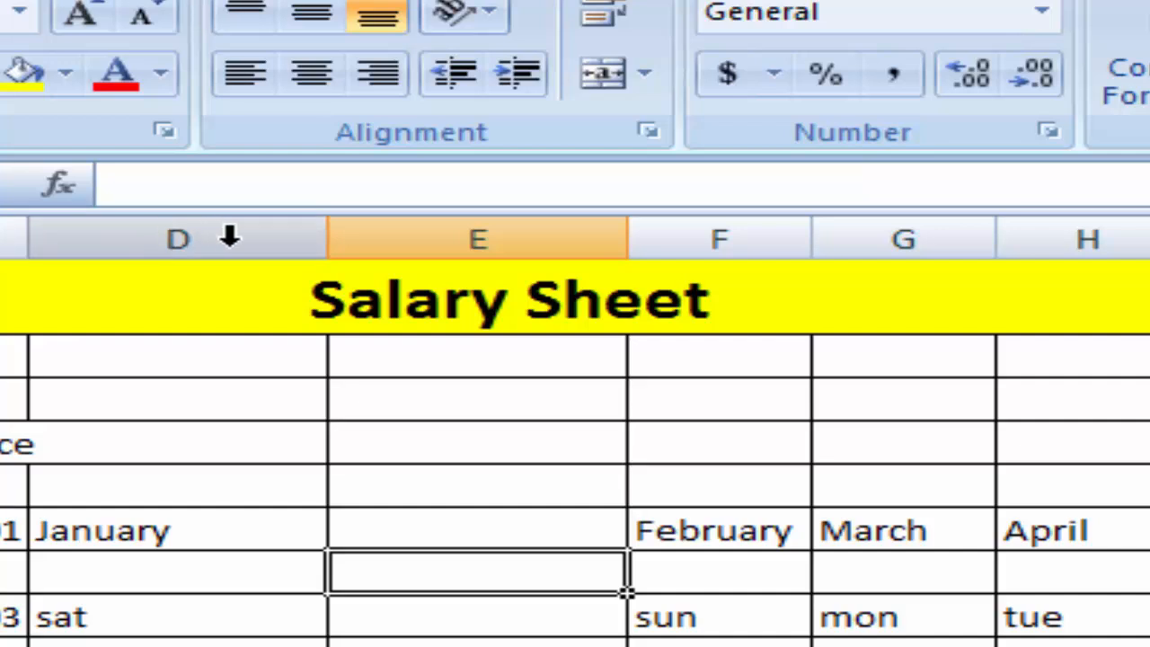
Step: Select the whole blank column E between January and February and delete it
right_click(465, 232)
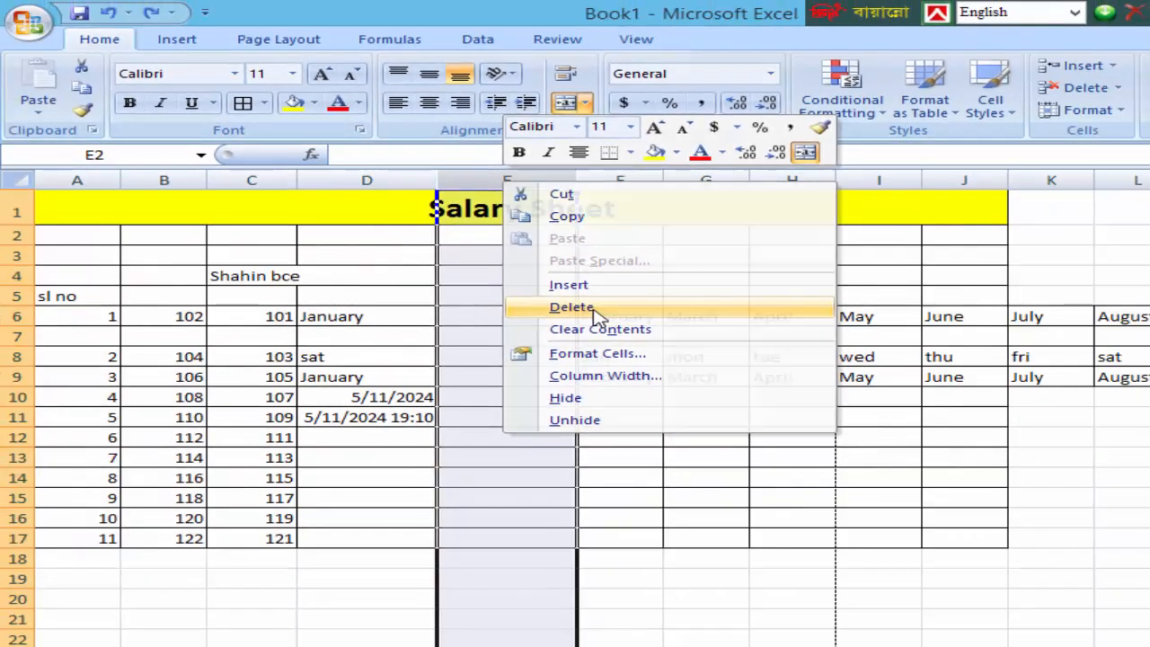
left_click(613, 359)
left_click(415, 393)
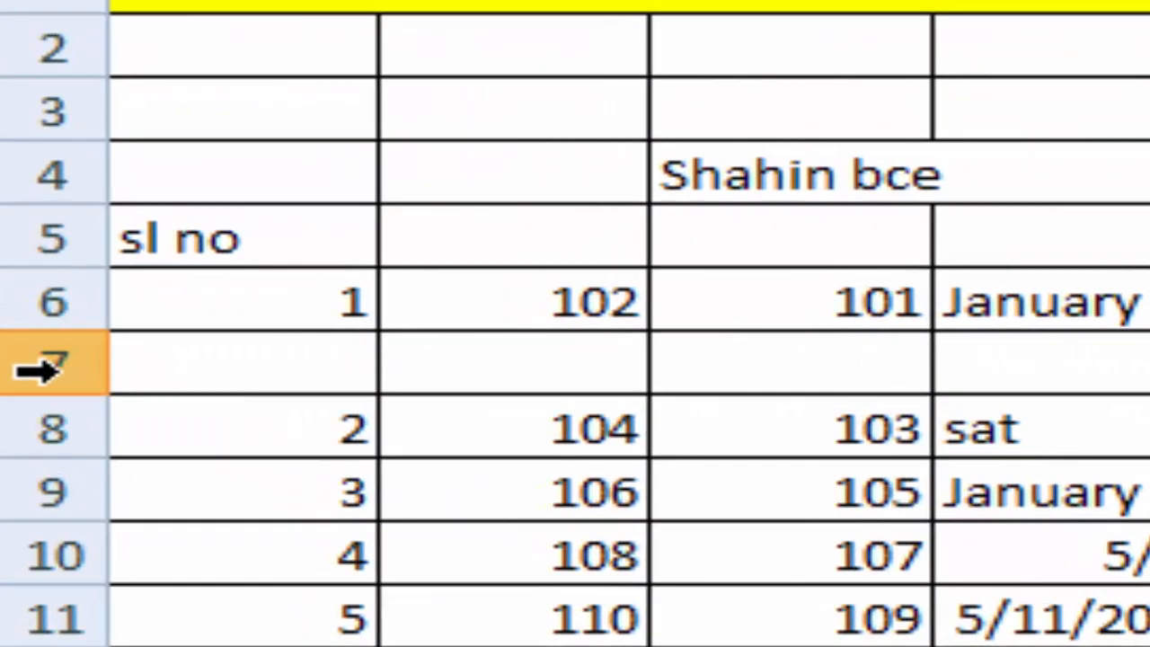
Step: Select the whole blank row 7 below the months row and delete it
right_click(36, 368)
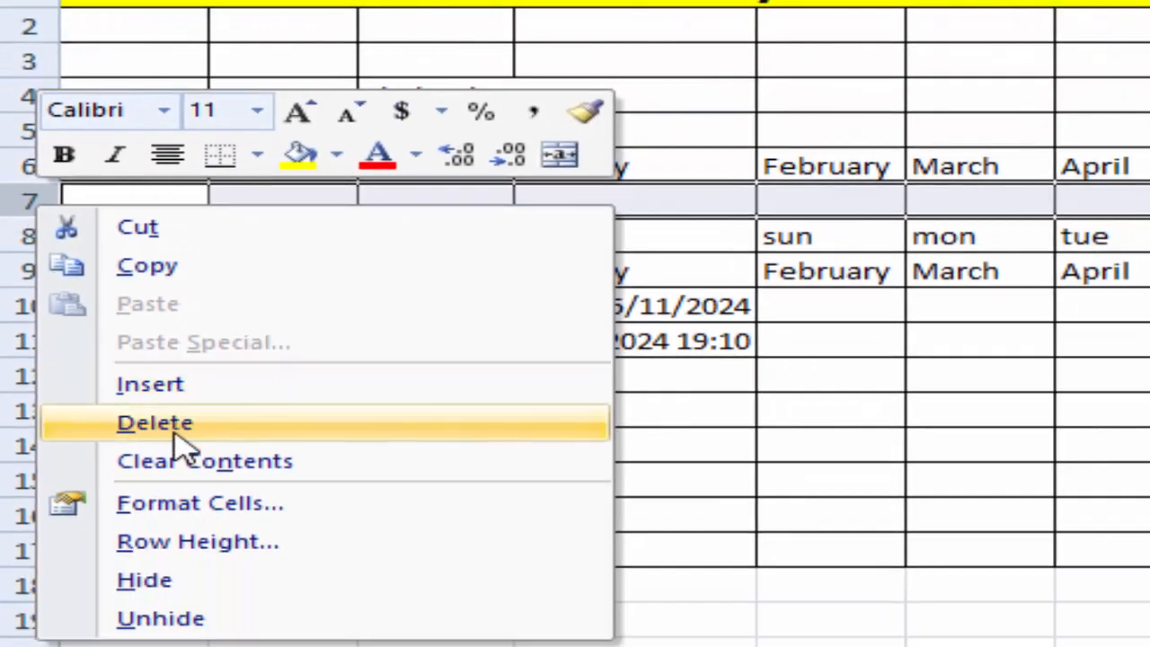
left_click(180, 428)
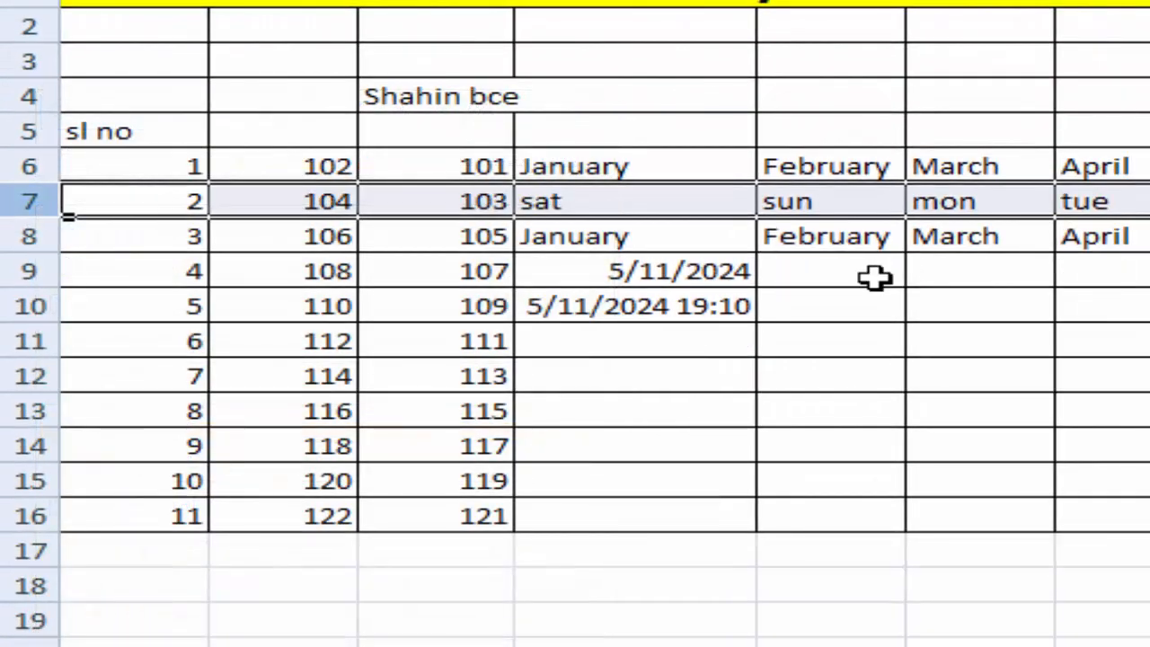
left_click(952, 299)
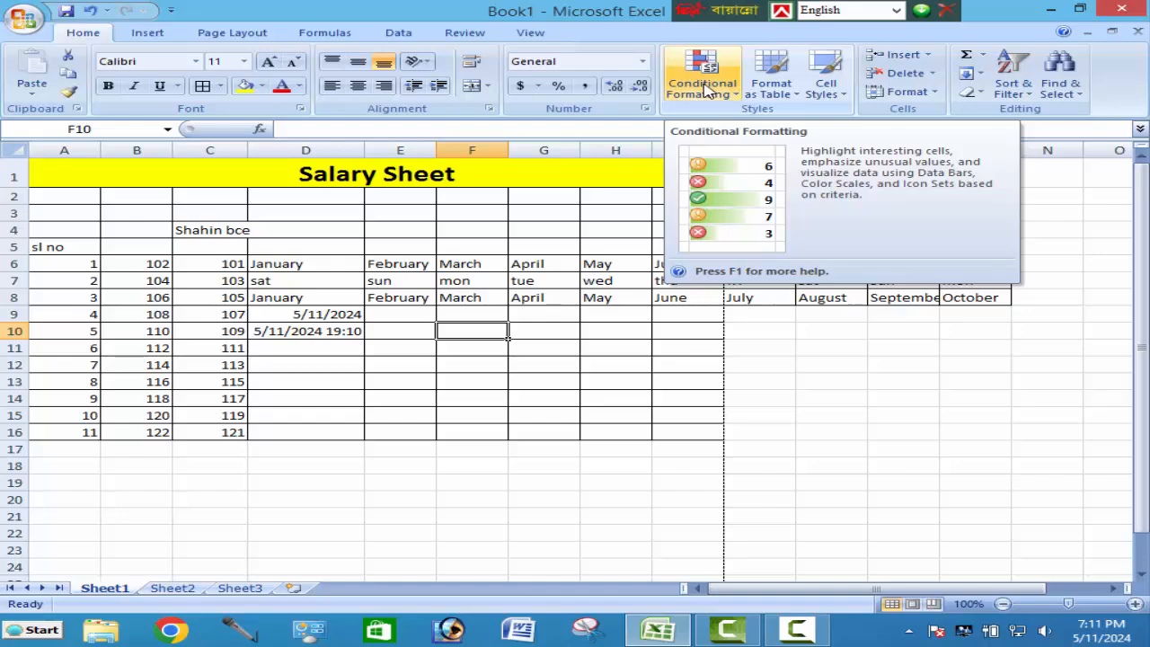
key("Left")
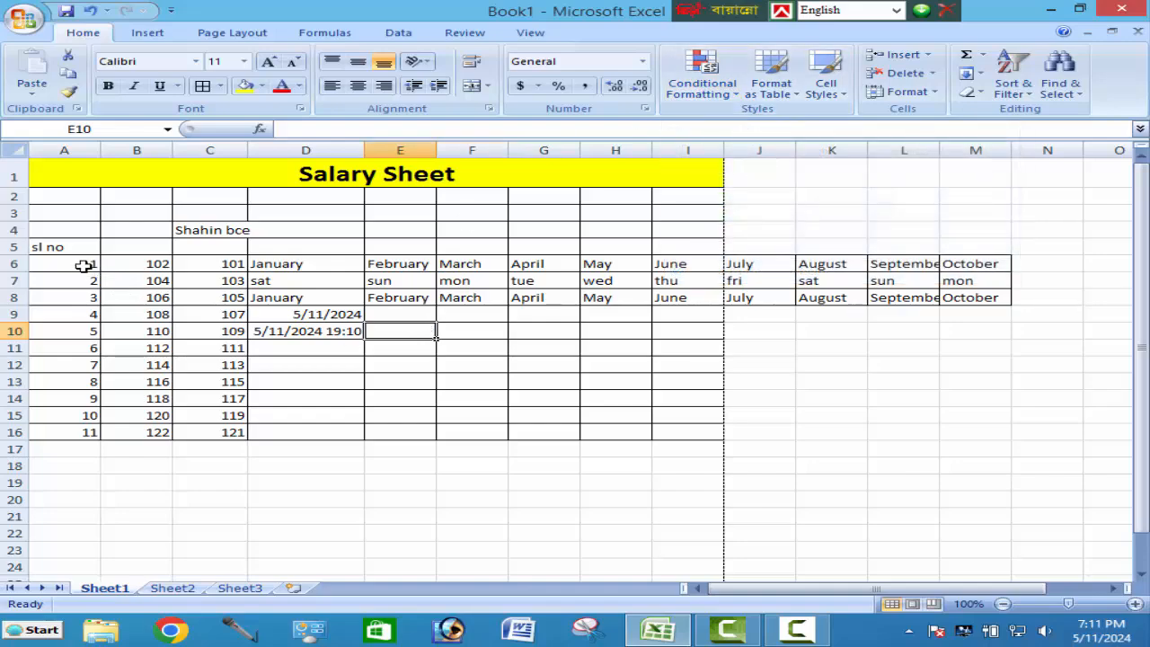
Step: Apply the Red-Yellow-Green color scale as conditional formatting to cells A6:C10
left_click_drag(82, 265, 210, 331)
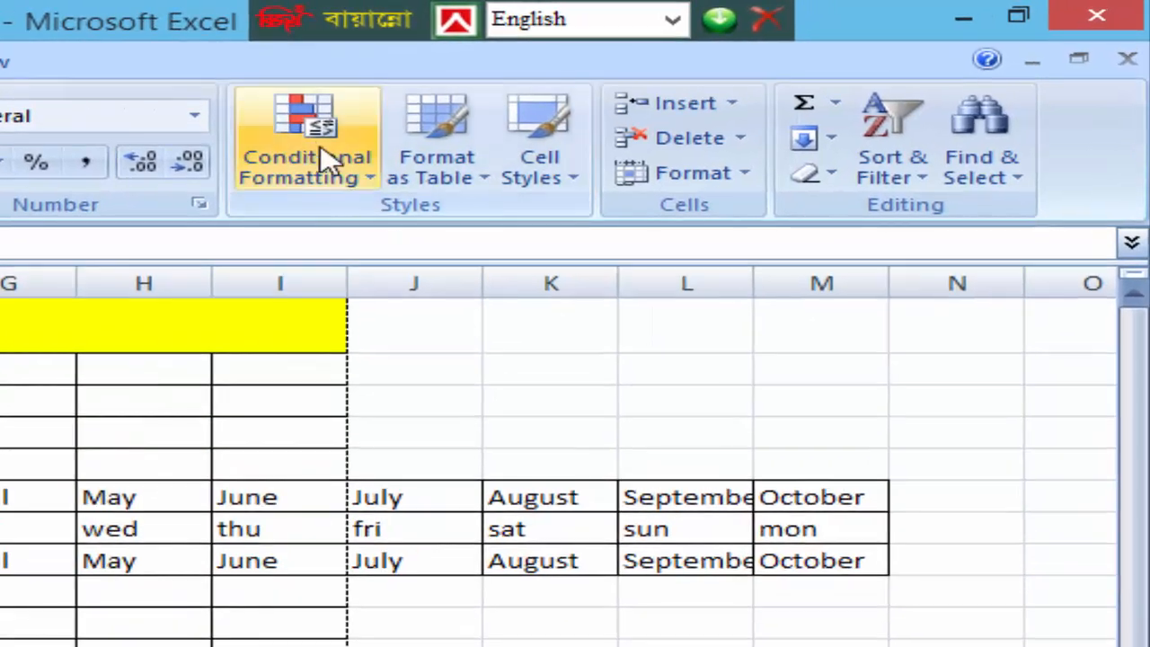
left_click(645, 96)
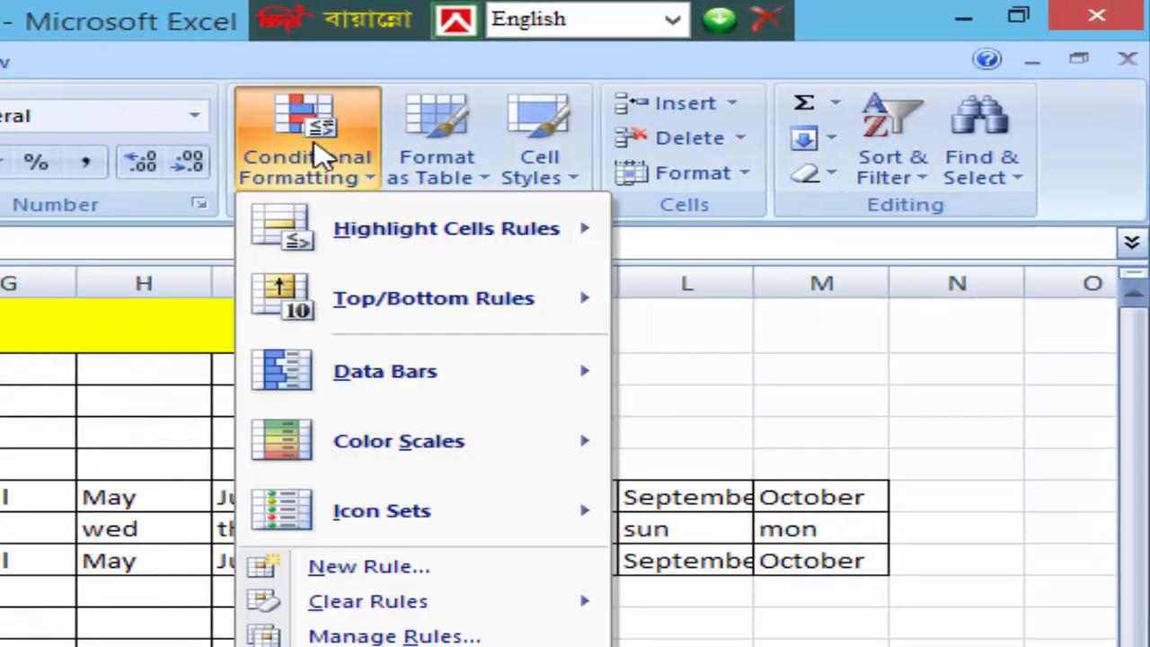
mouse_move(454, 467)
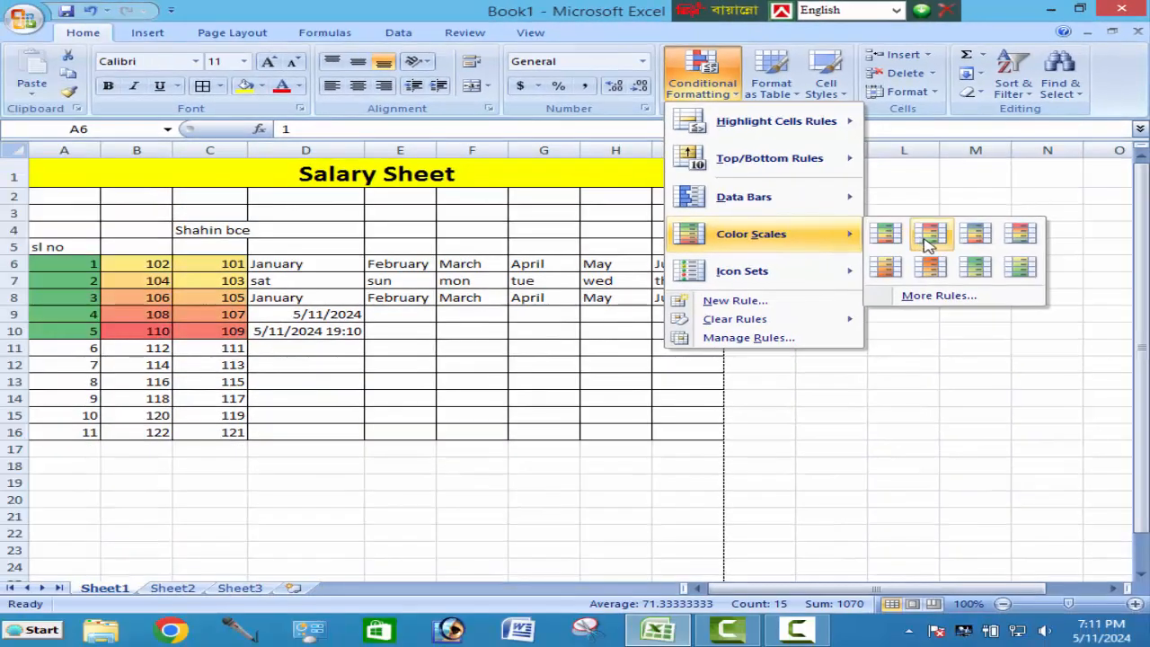
left_click(931, 238)
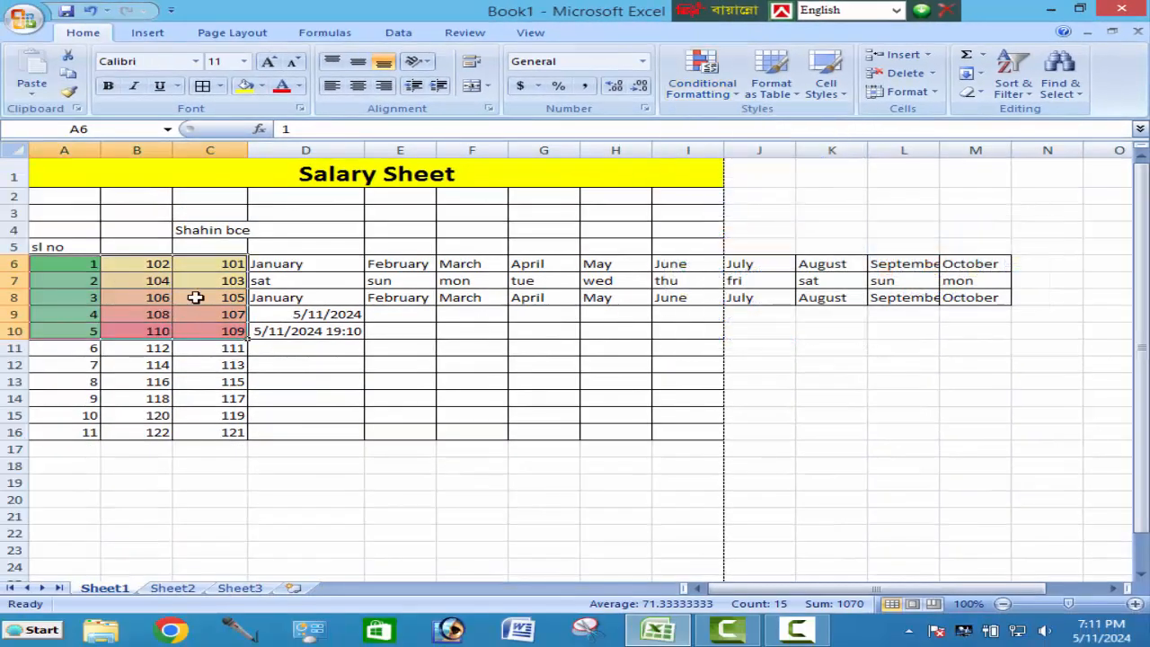
left_click(267, 362)
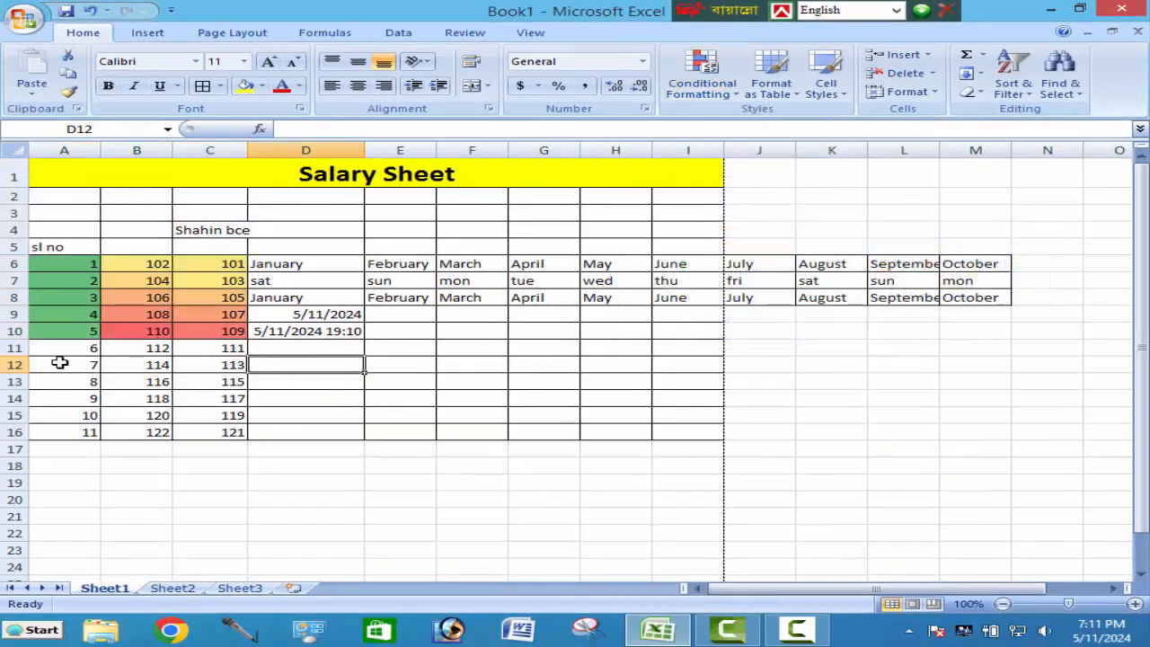
Step: Apply red data bars as conditional formatting to cells A12:C16
left_click_drag(59, 362, 211, 432)
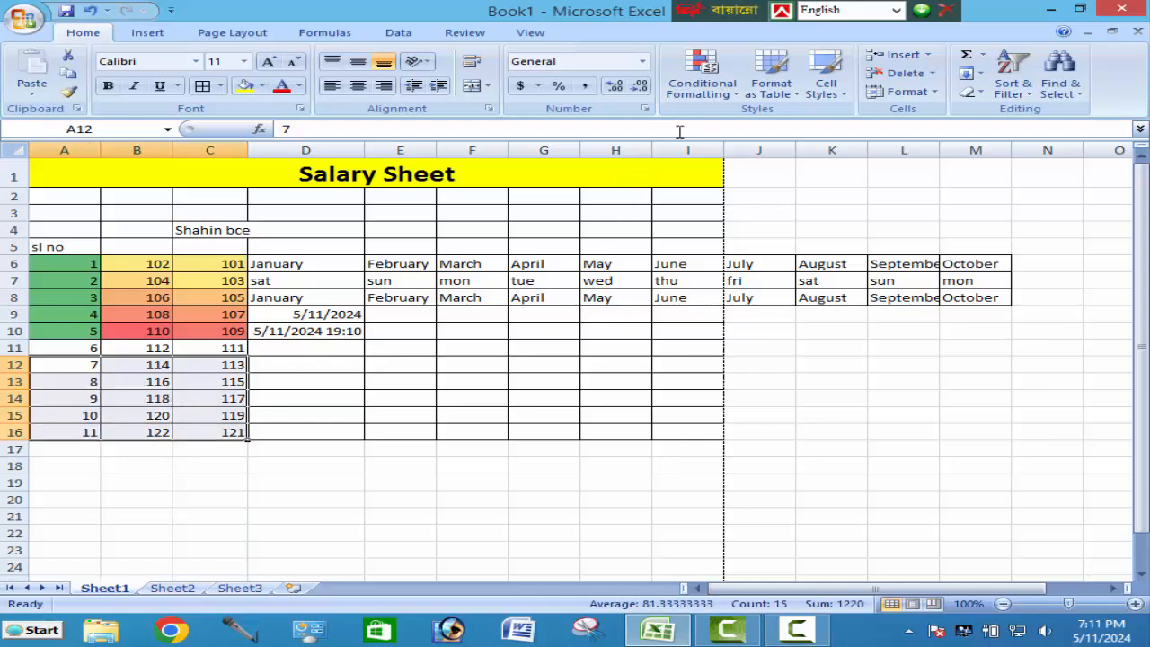
left_click(702, 82)
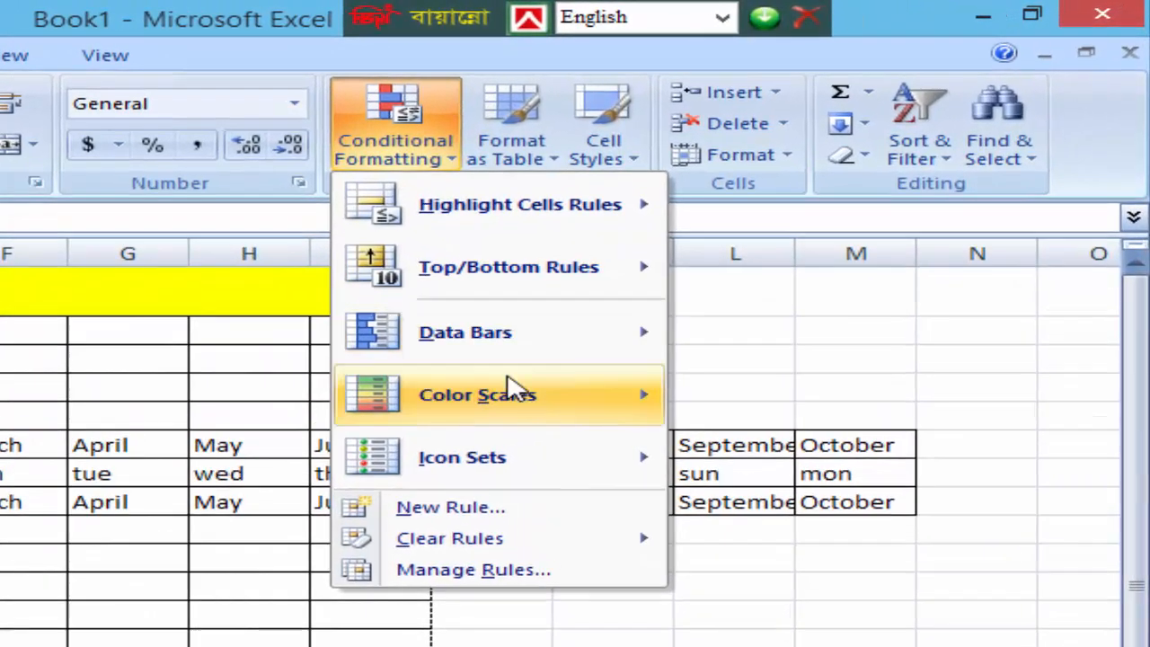
mouse_move(532, 403)
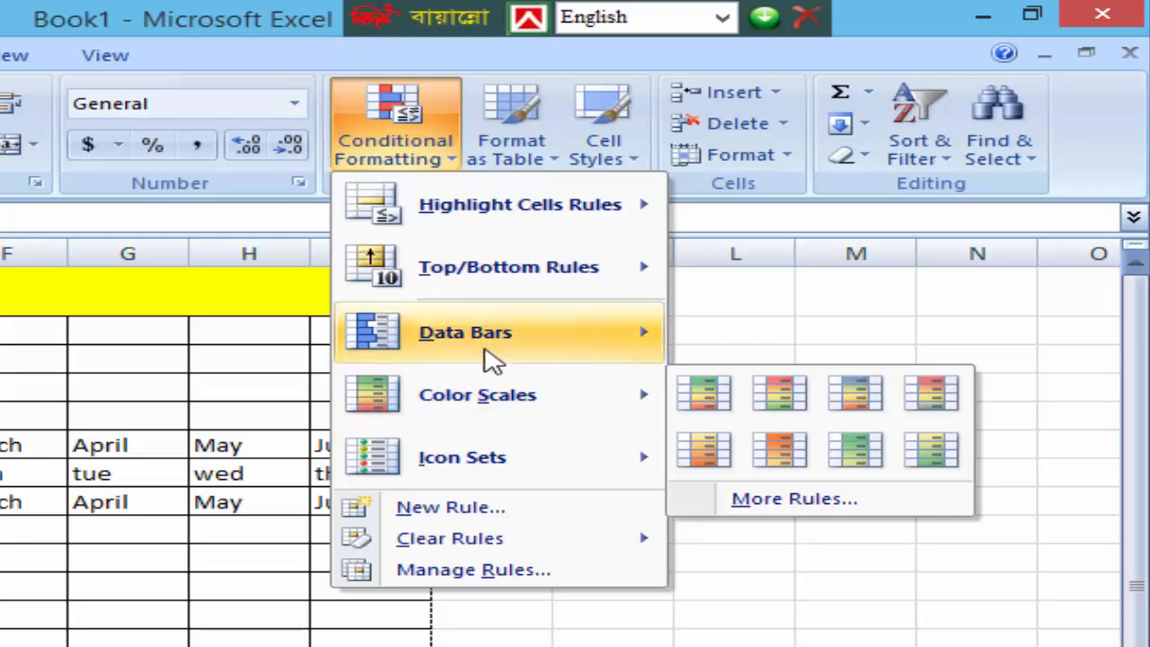
mouse_move(485, 349)
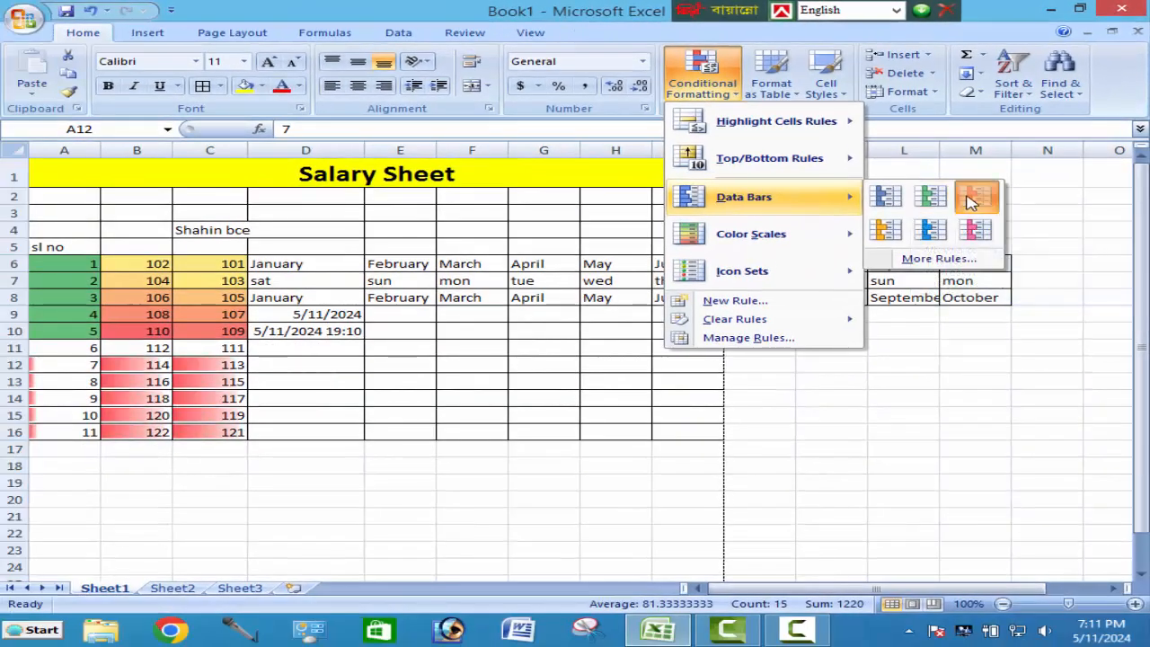
left_click(970, 200)
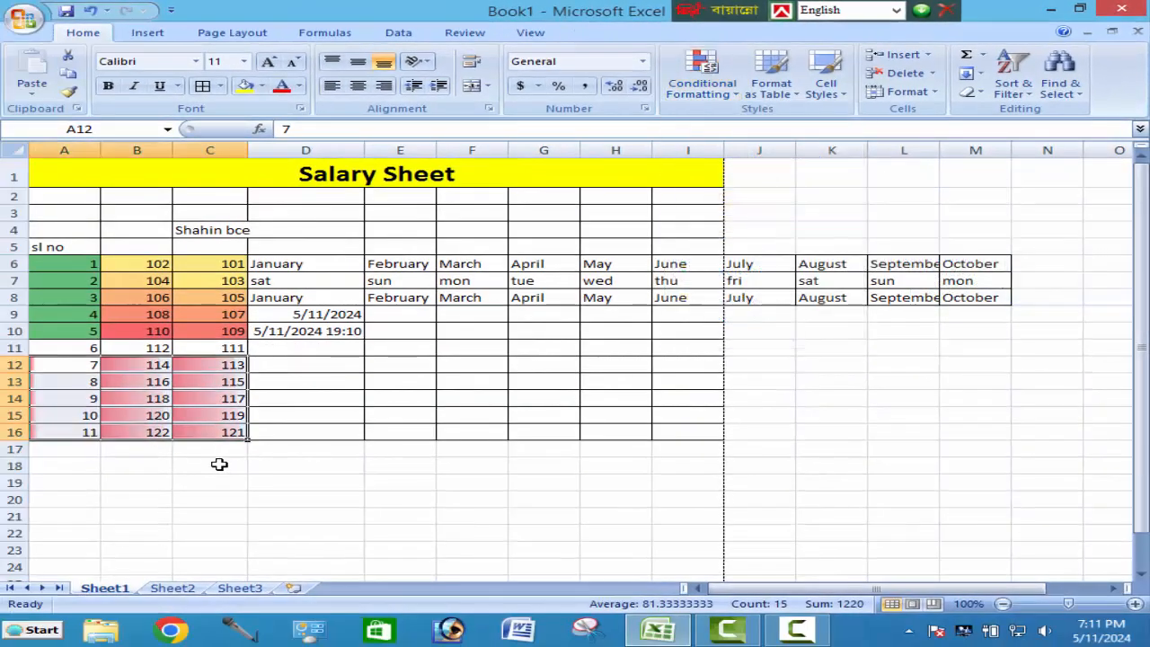
left_click(229, 398)
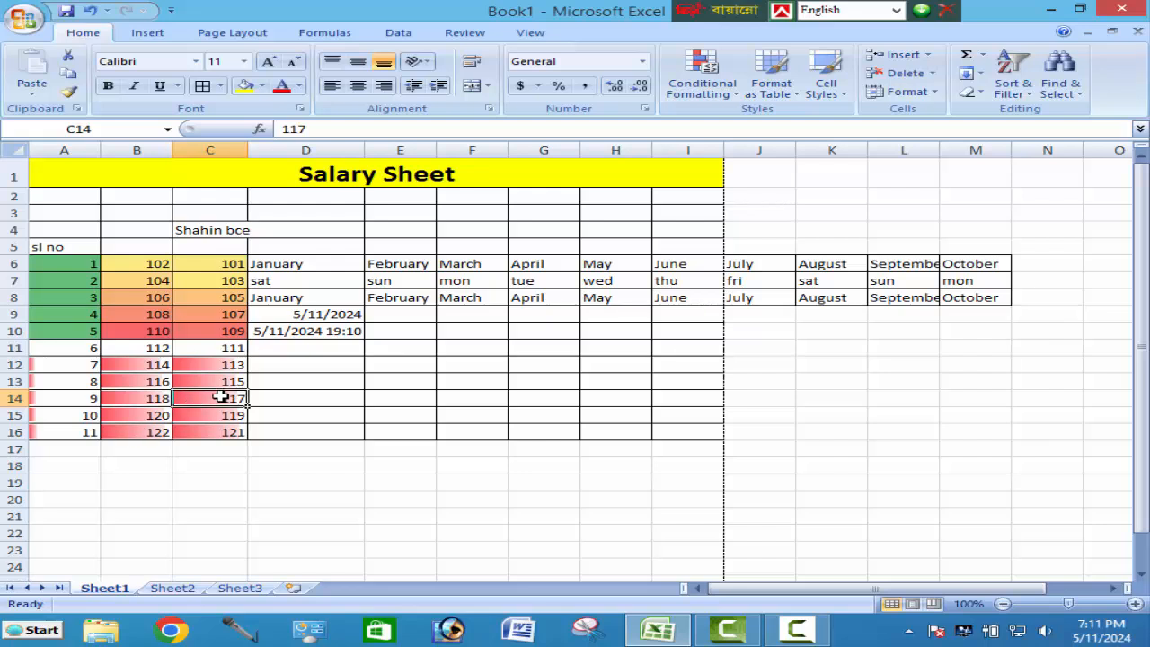
Step: Change cell B14 to 258 and cell C14 to 200 within the data-bar range
left_click(150, 404)
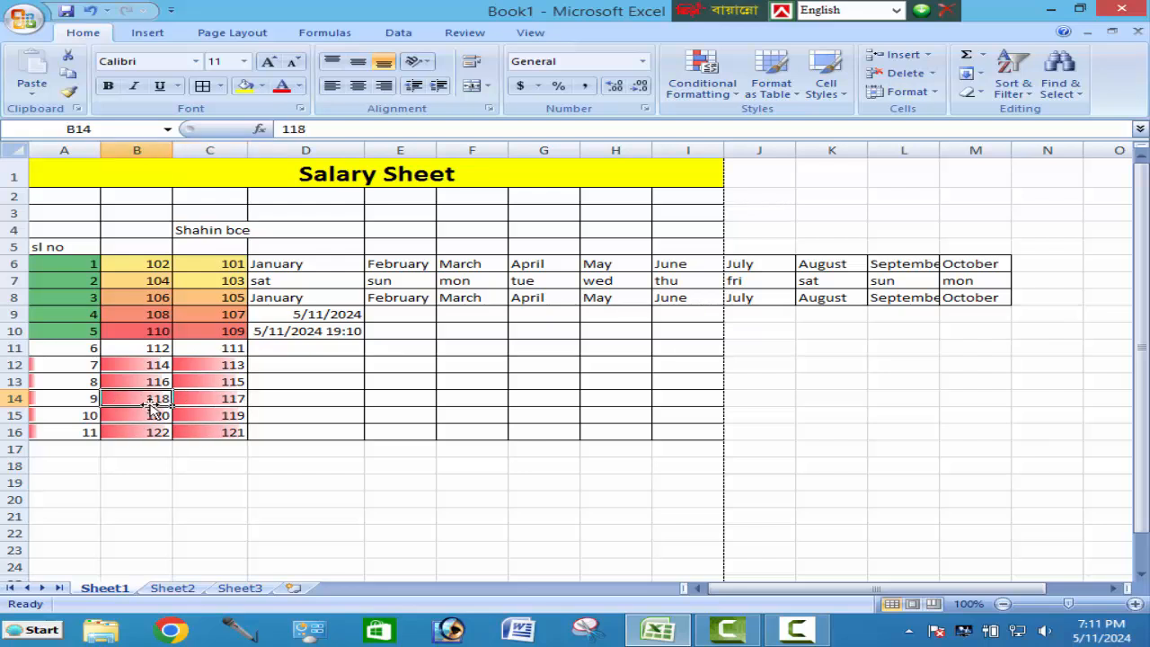
type("258")
left_click(229, 460)
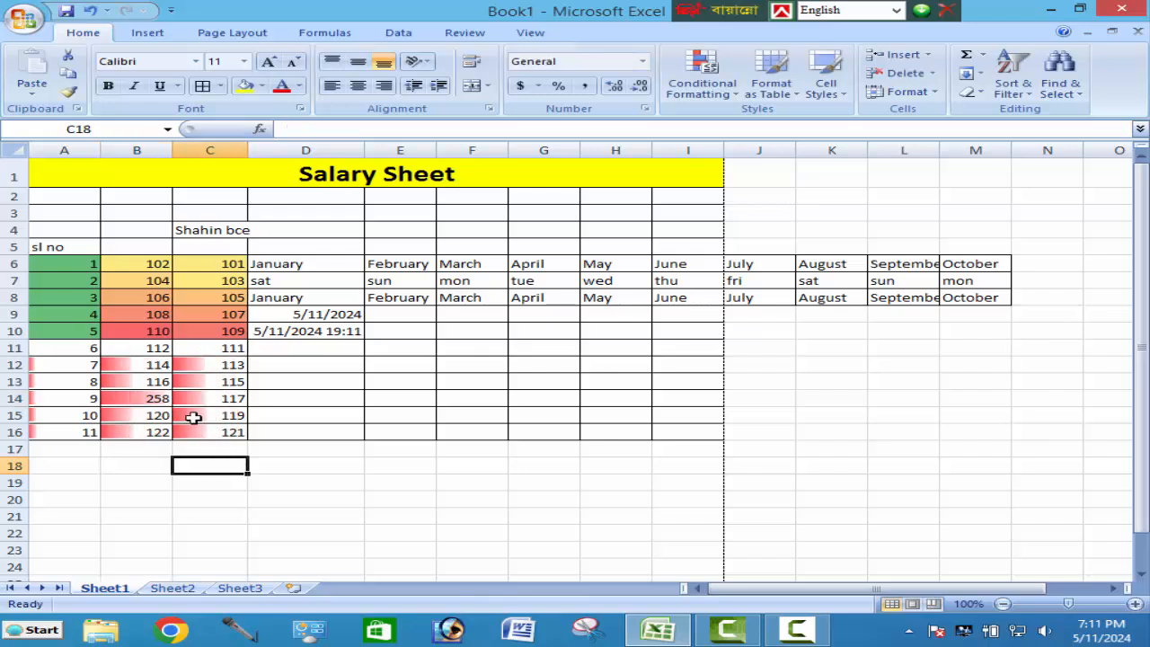
left_click(200, 402)
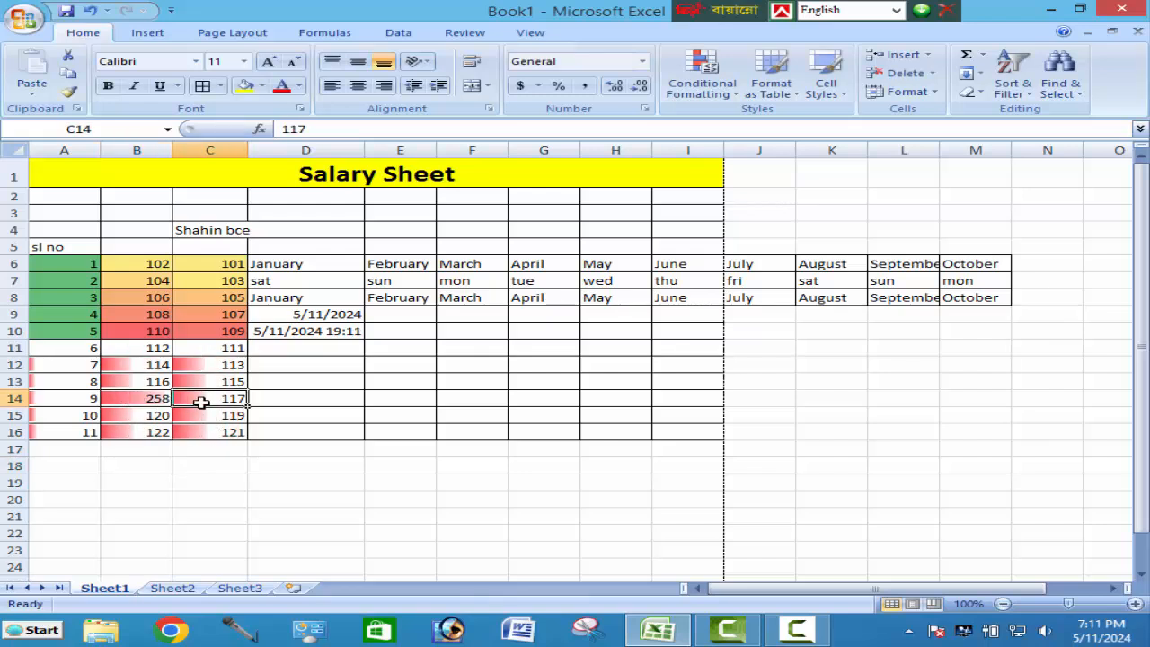
type("20")
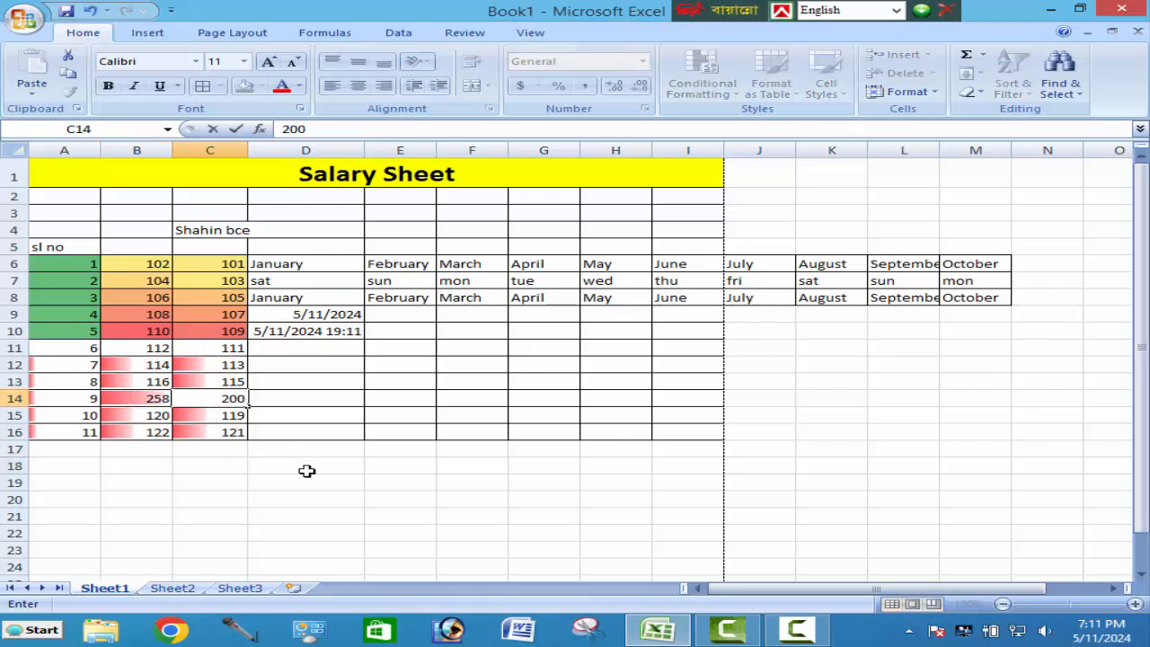
type("0")
left_click(306, 470)
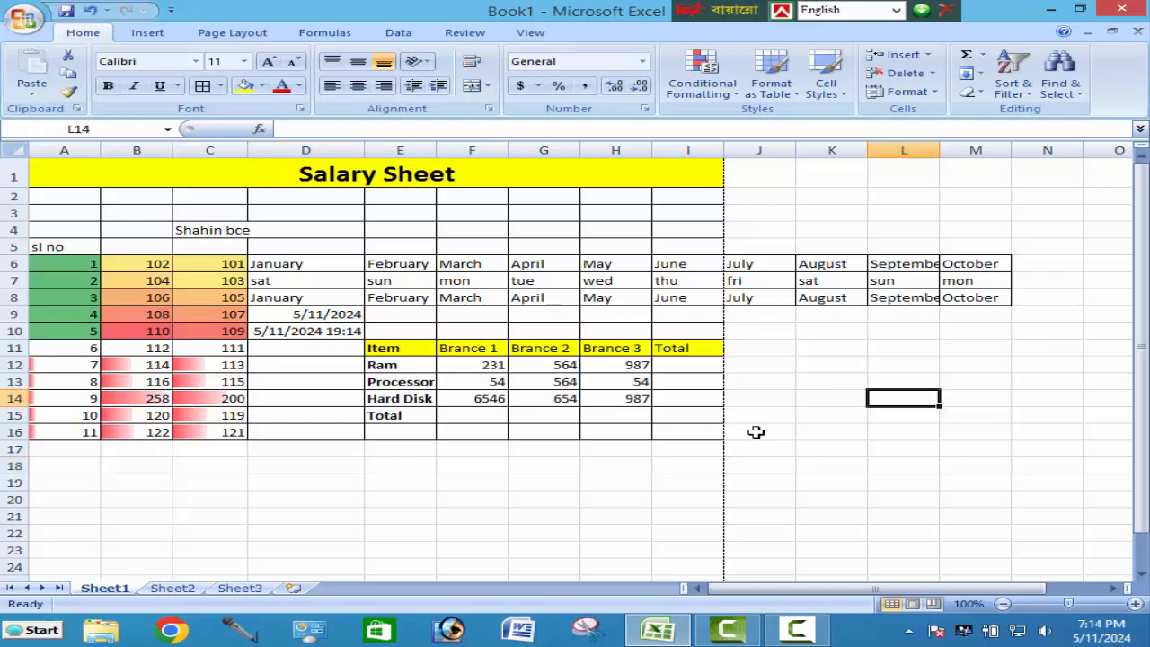
left_click(759, 431)
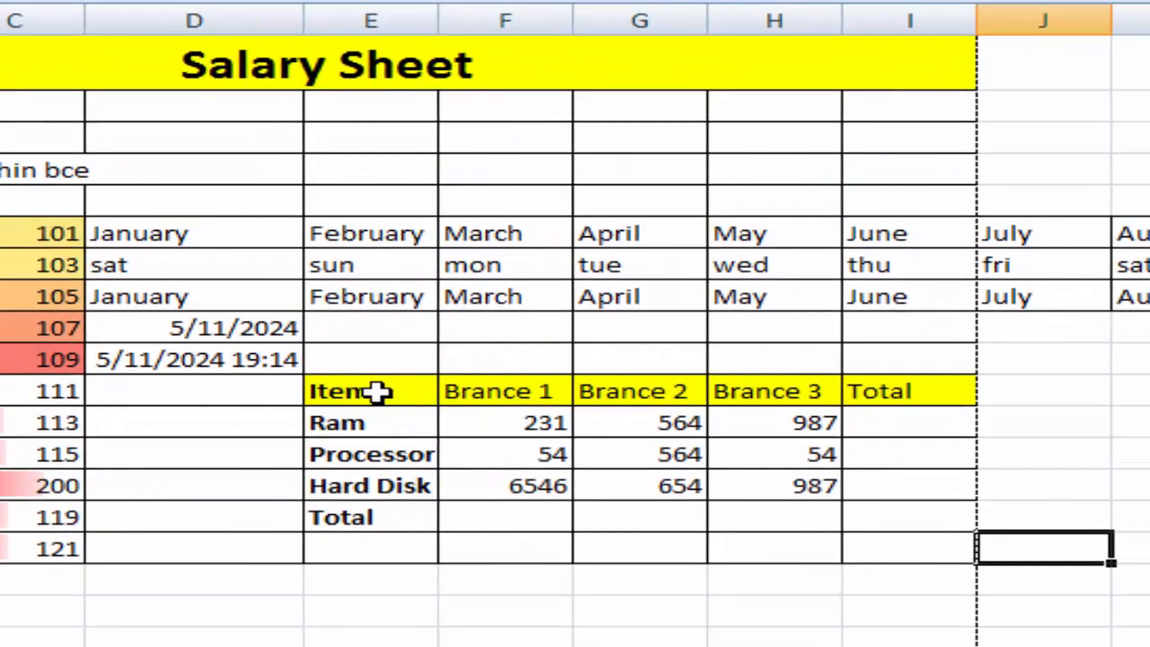
left_click_drag(404, 348, 397, 402)
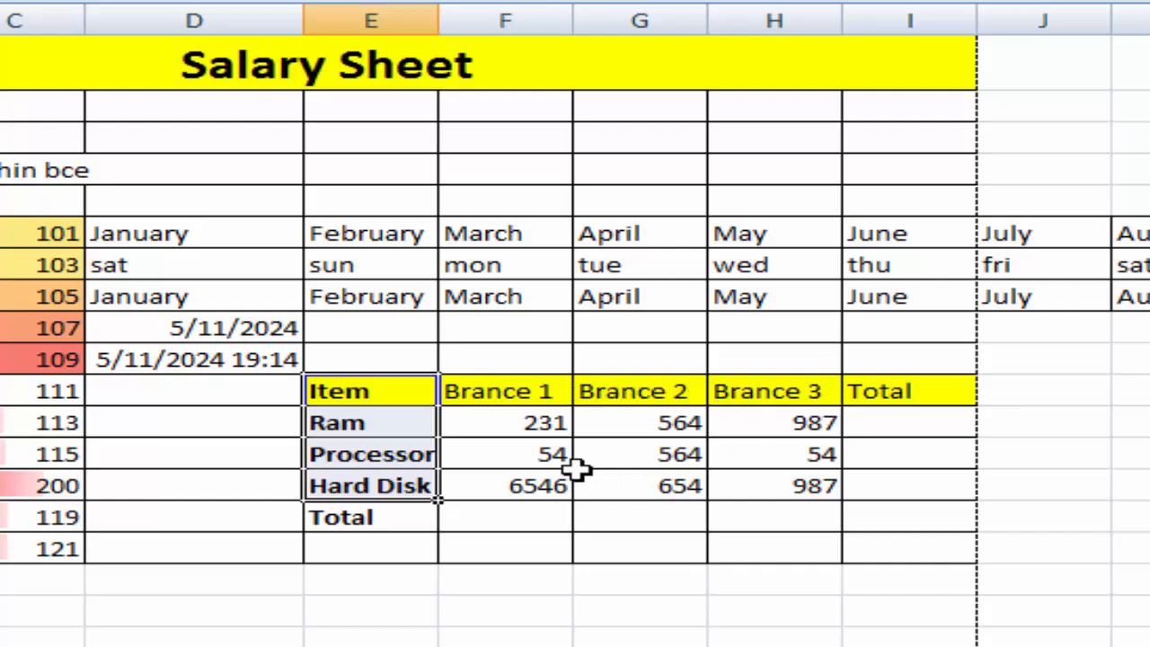
left_click(505, 513)
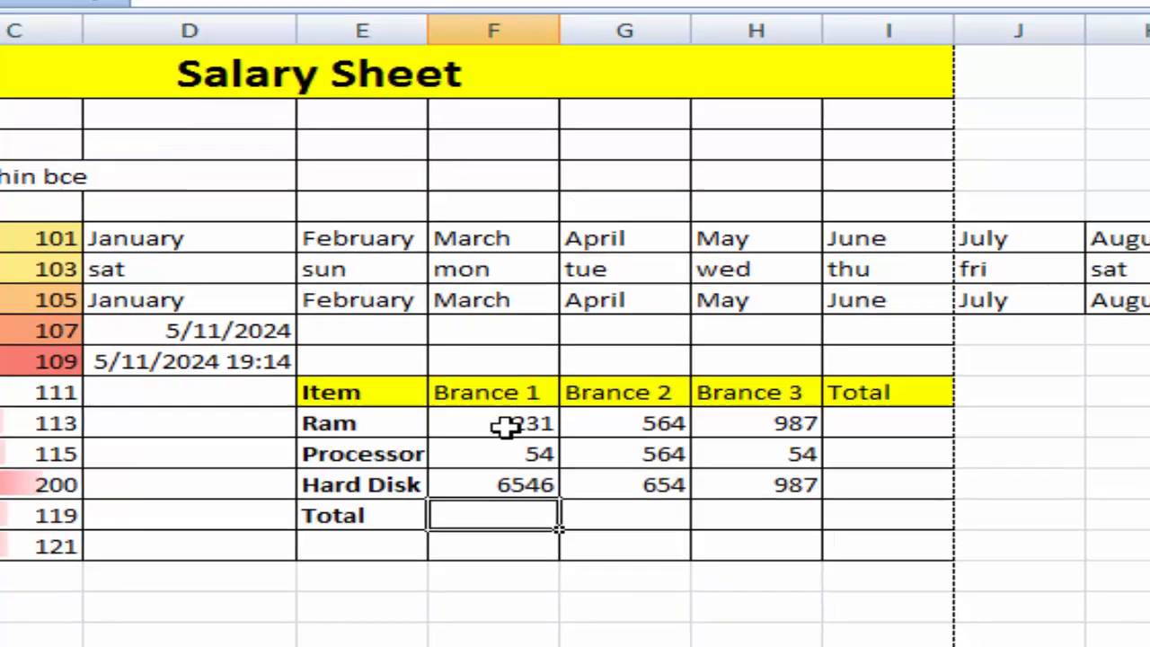
Step: Sum the Ram row F12:H12 into I12 and fill the formula down to the Processor and Hard Disk rows
left_click_drag(519, 426, 729, 429)
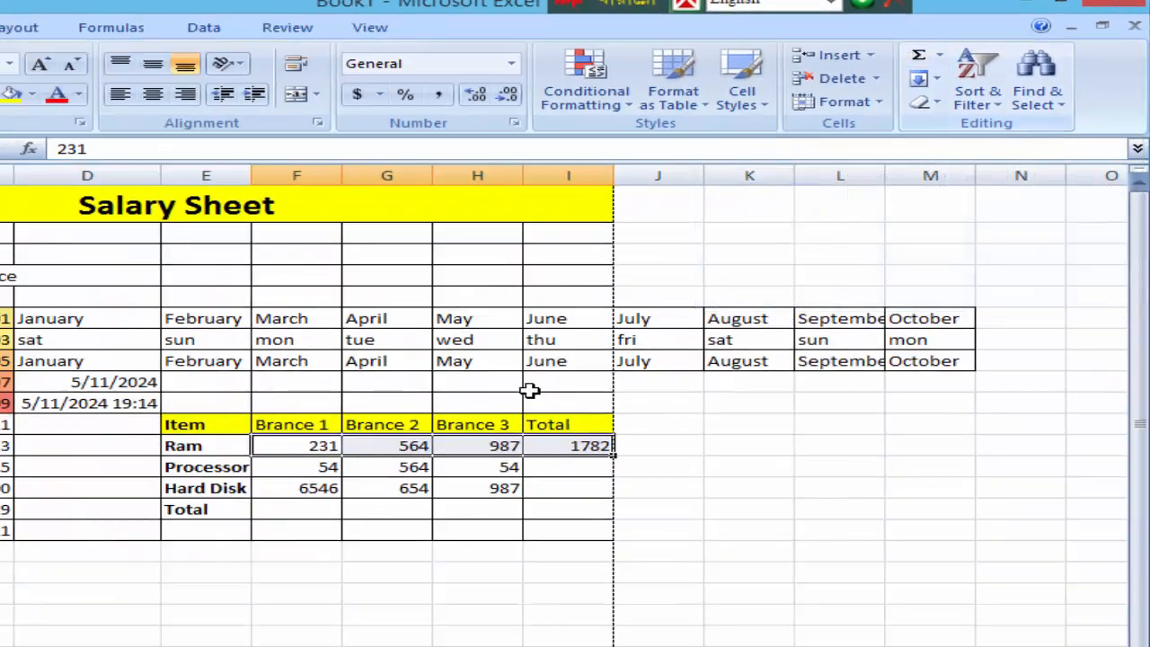
left_click(519, 151)
left_click(724, 468)
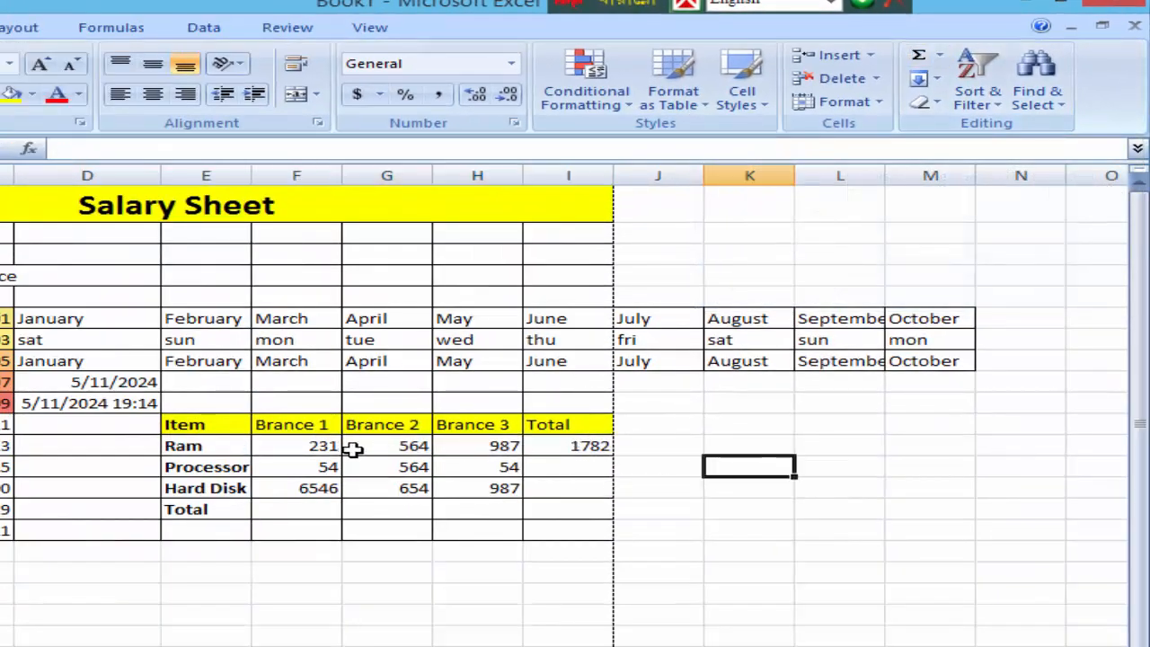
left_click(557, 445)
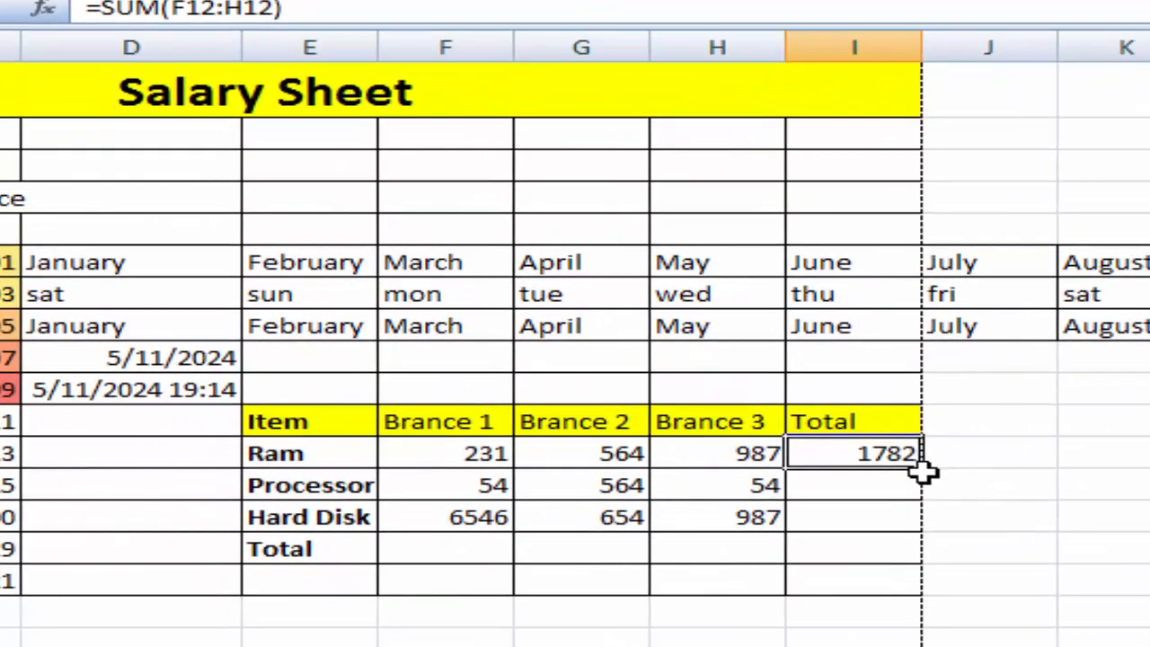
left_click_drag(925, 474, 898, 534)
left_click(973, 514)
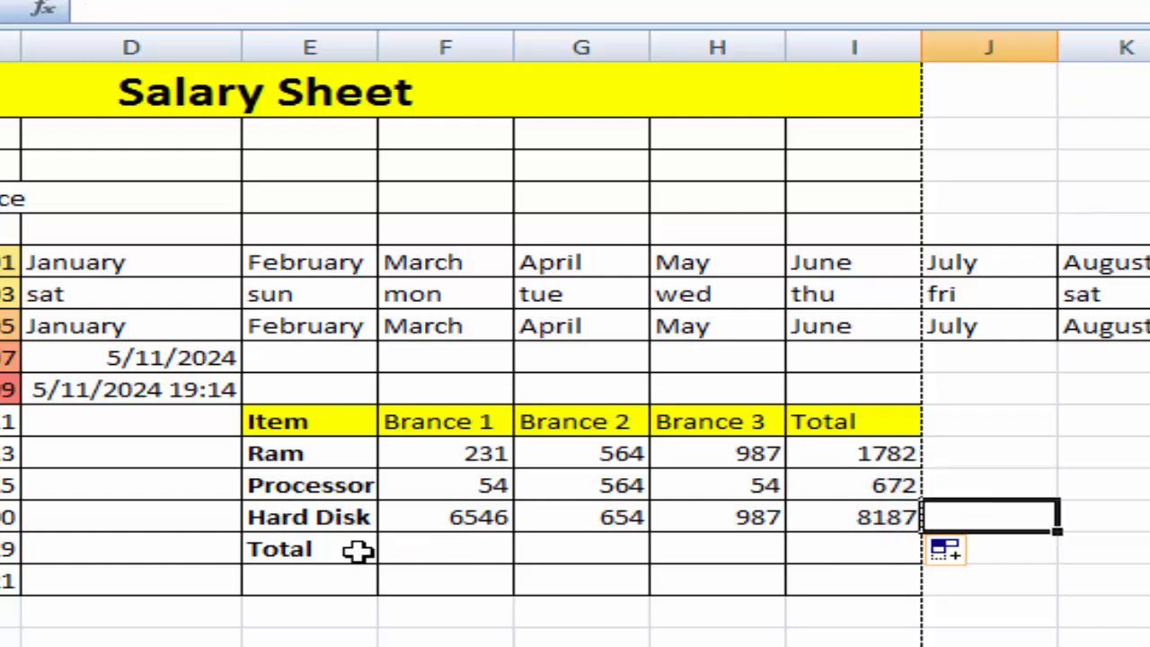
left_click(428, 545)
left_click(1075, 482)
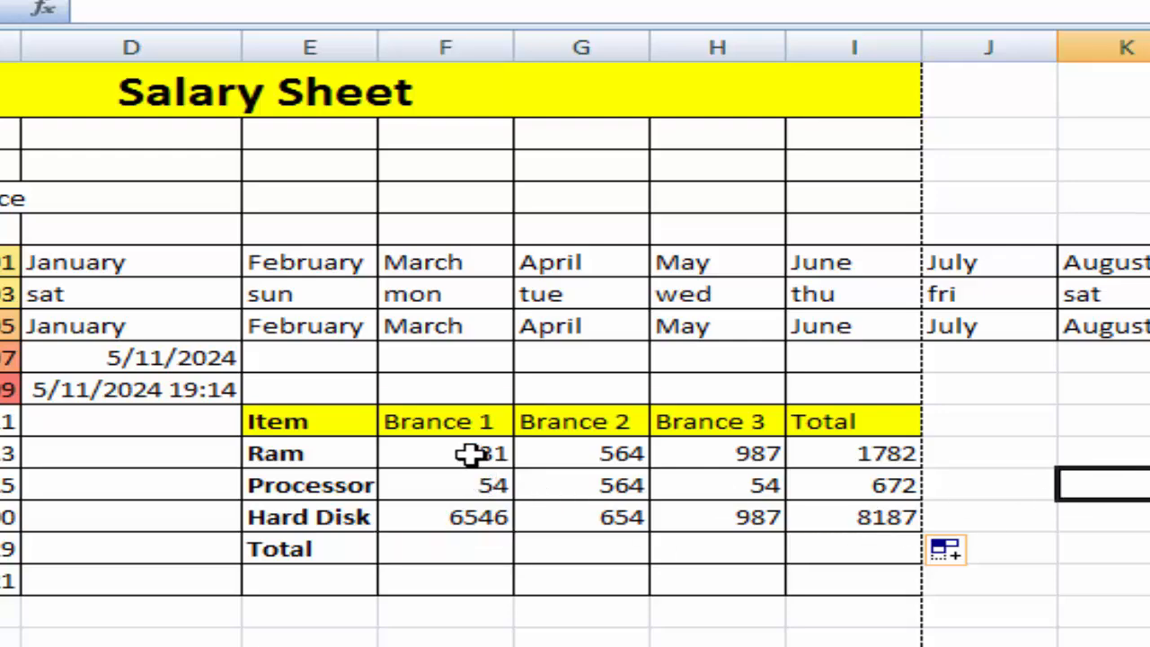
Step: Sum the Brance 1 column F12:F14 into F15 and fill the formula across the Total row to I15
left_click_drag(470, 454, 464, 506)
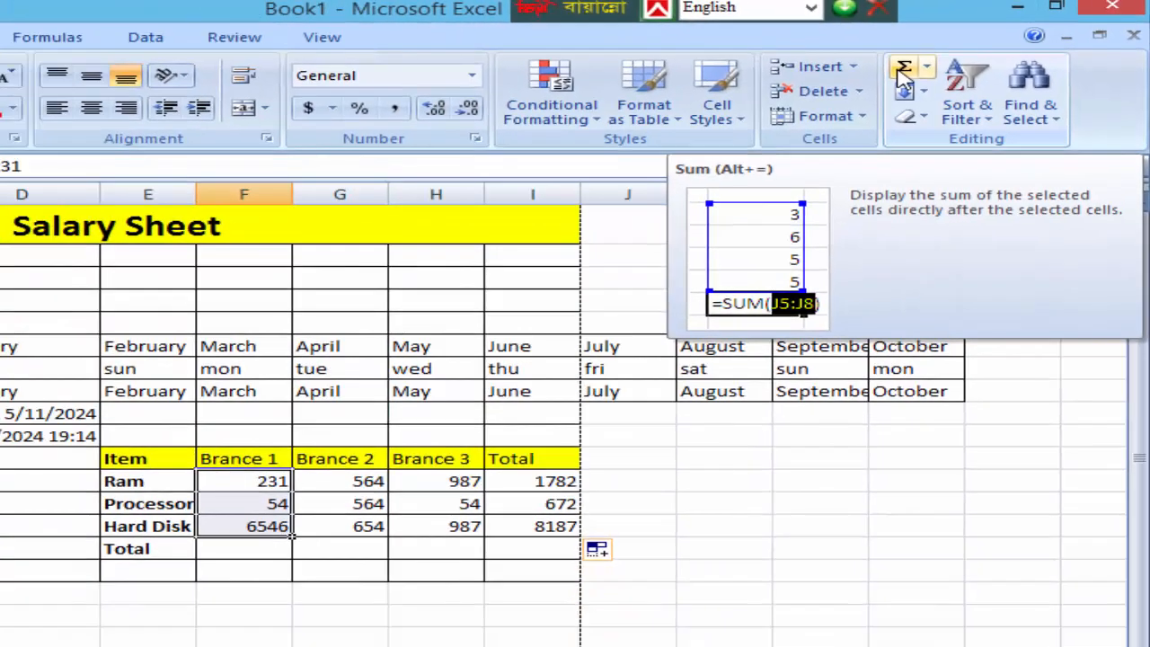
left_click(902, 73)
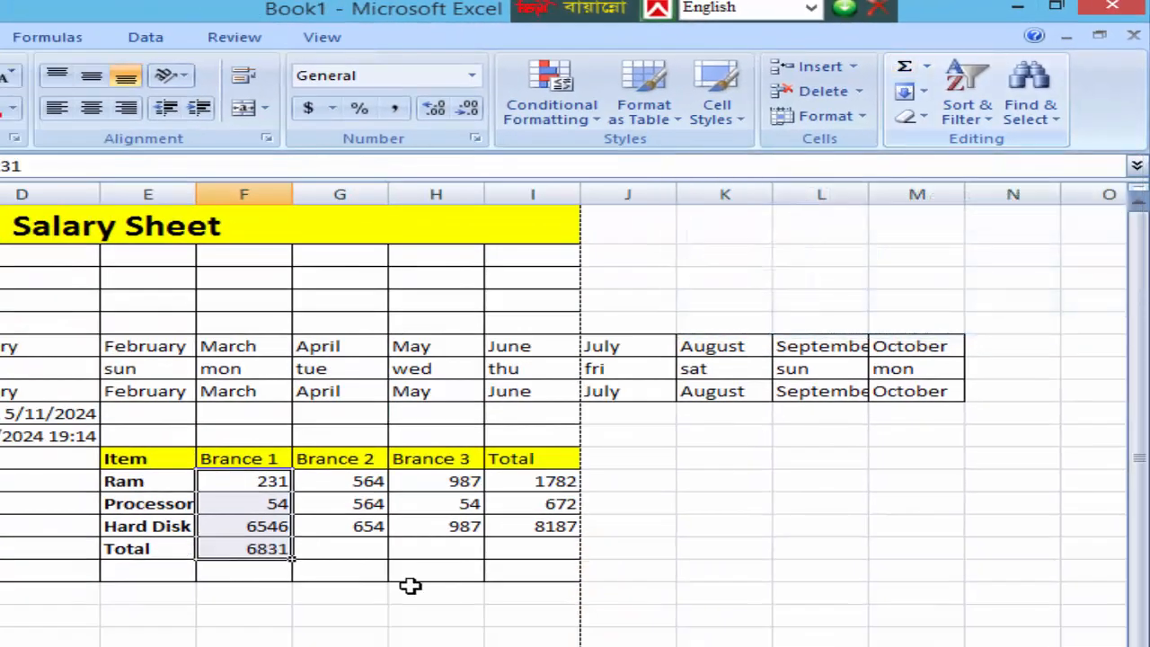
left_click(653, 591)
left_click(247, 549)
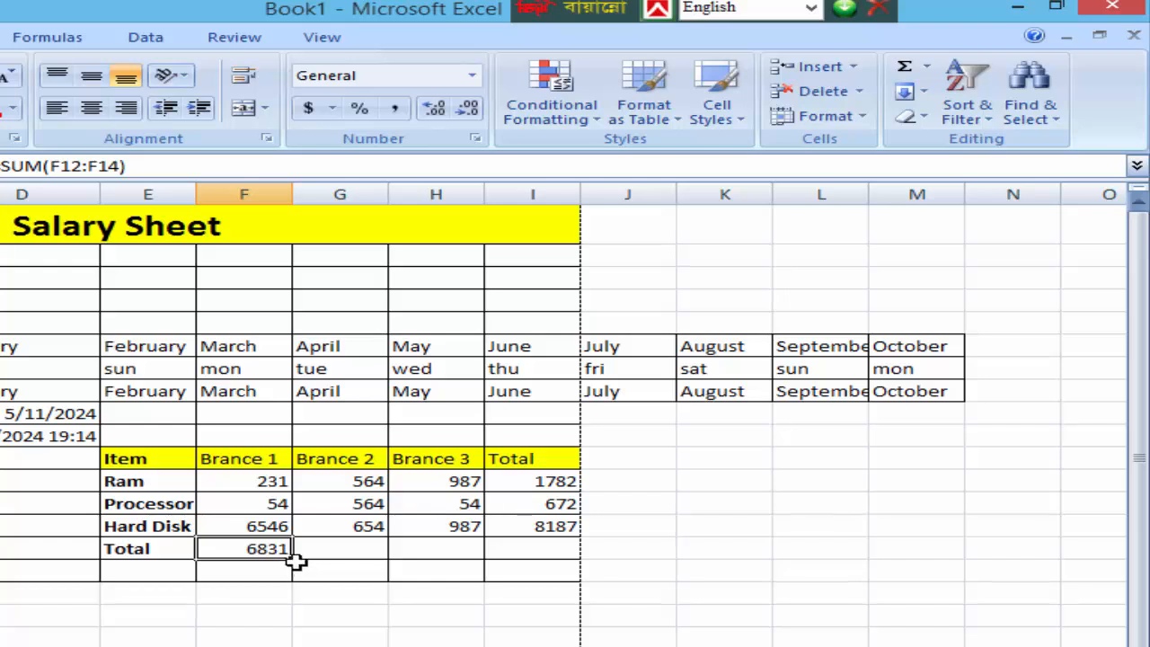
left_click_drag(296, 562, 560, 563)
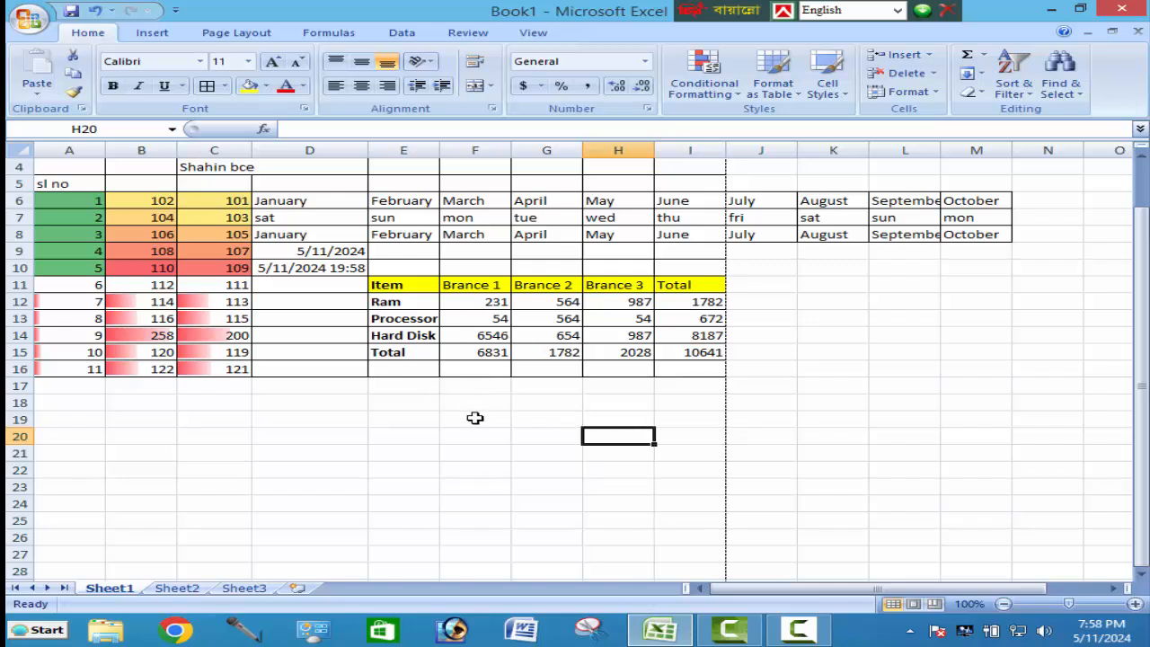
Step: Enter the formula =F14+H14 in cell F19 to add the Hard Disk amounts of Brance 1 and Brance 3
left_click(476, 418)
type("=")
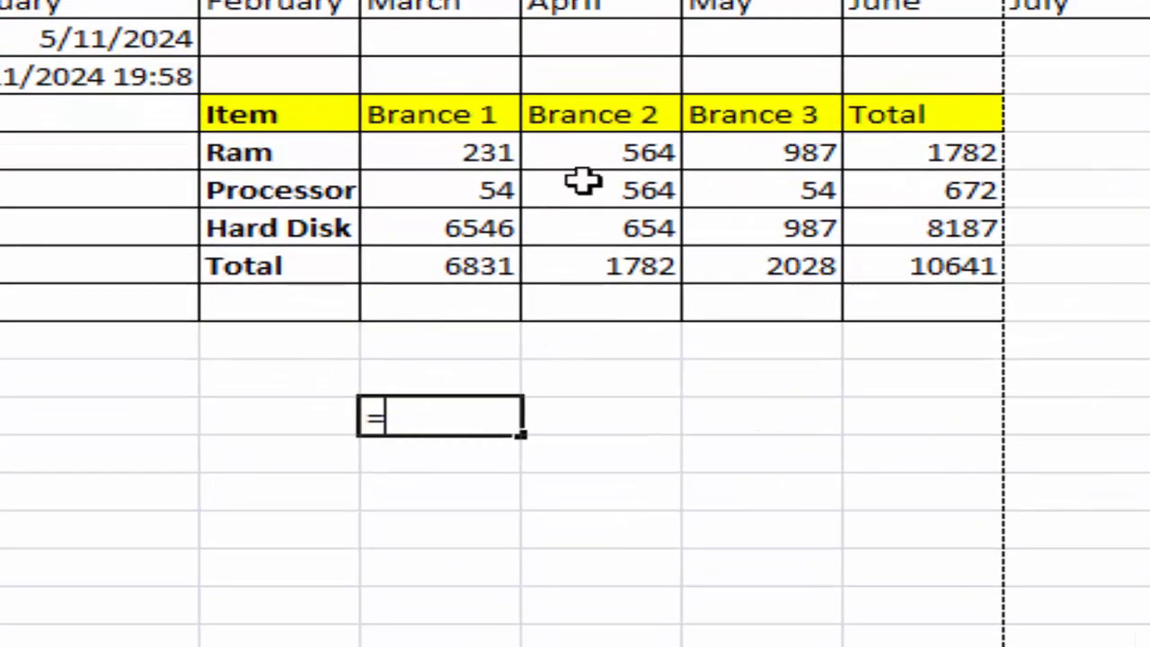
left_click(477, 229)
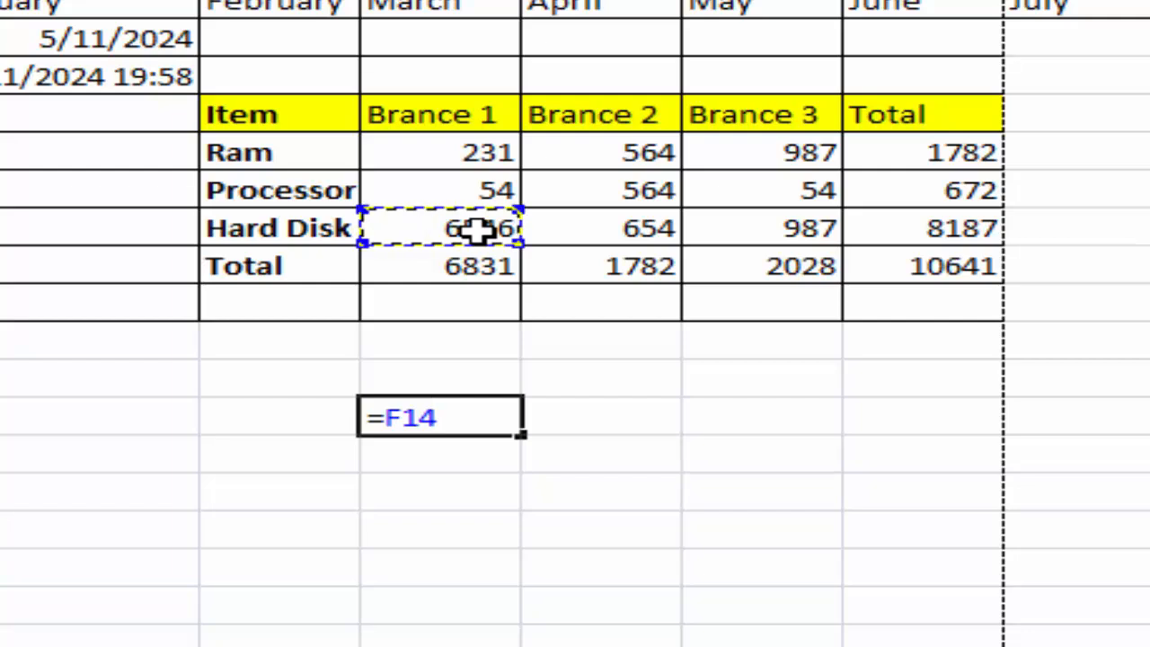
type("+")
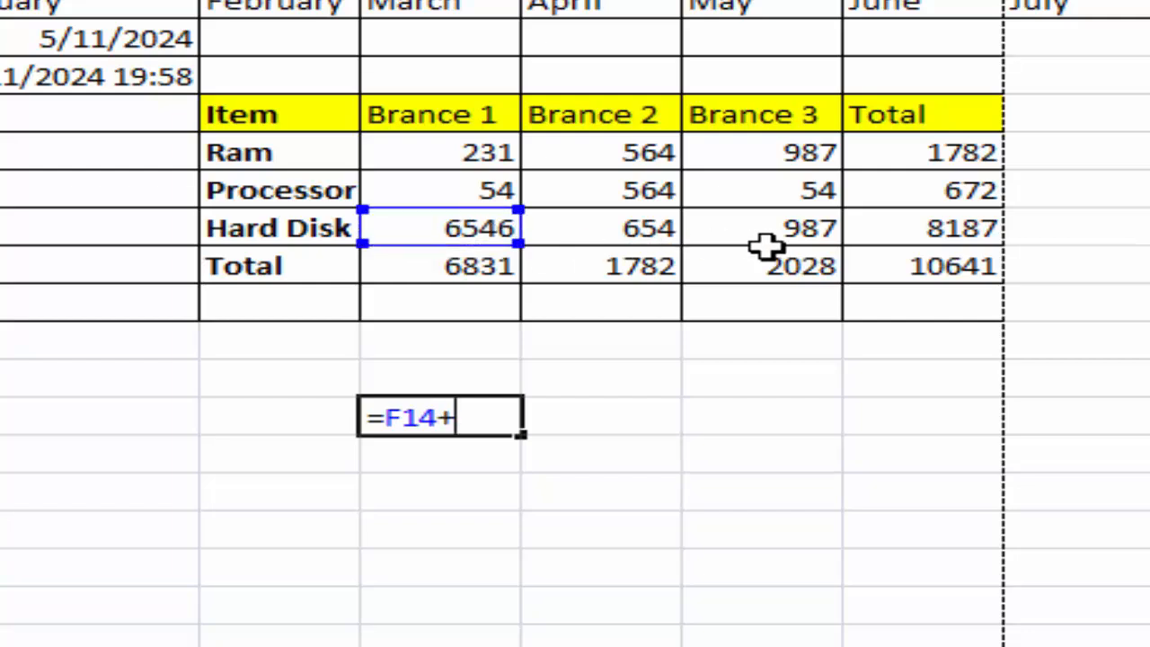
left_click(768, 230)
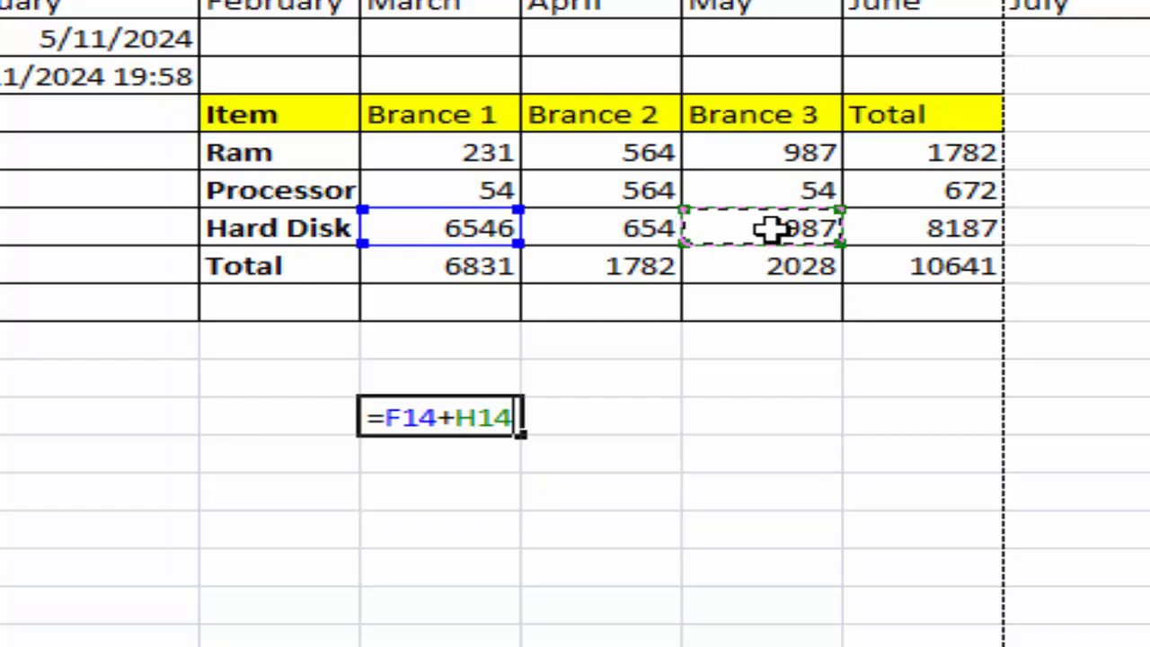
key("Return")
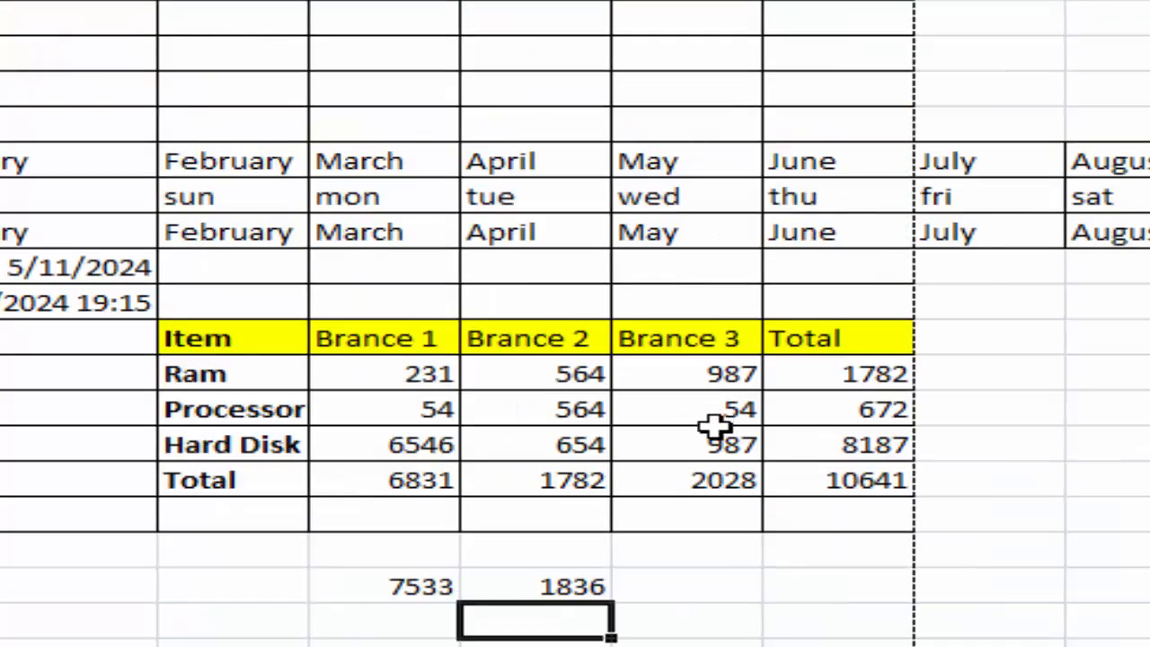
Step: Enter the formula =I15-G15 in cell G19 to subtract the Brance 2 total from the grand total
type("=")
left_click(844, 481)
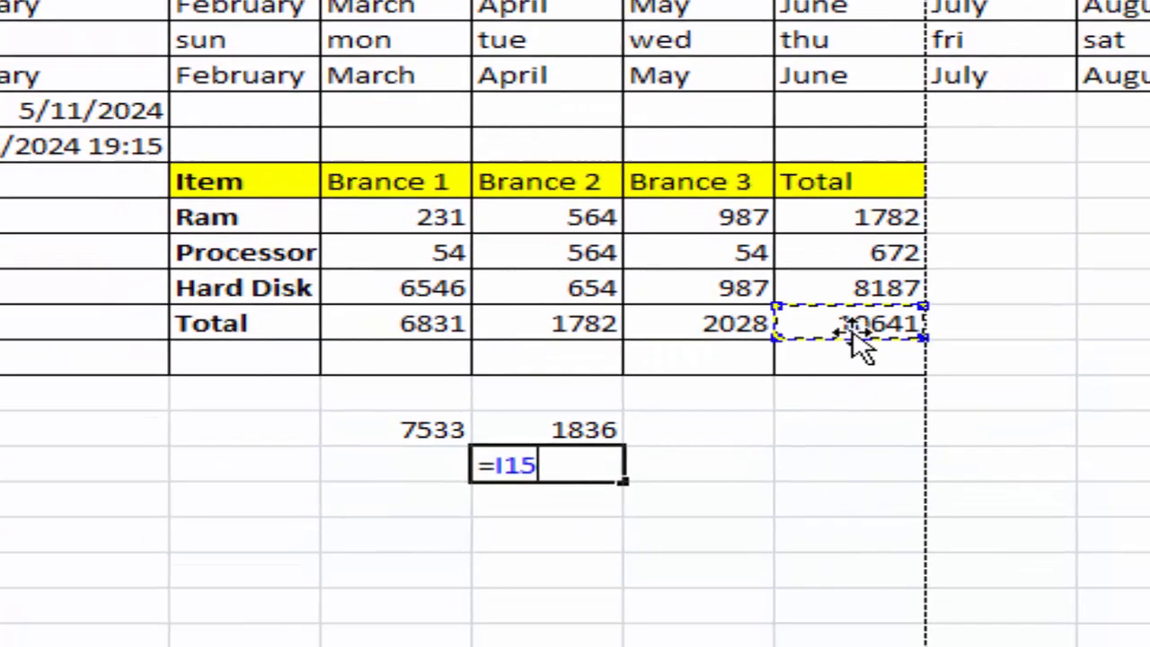
type("-")
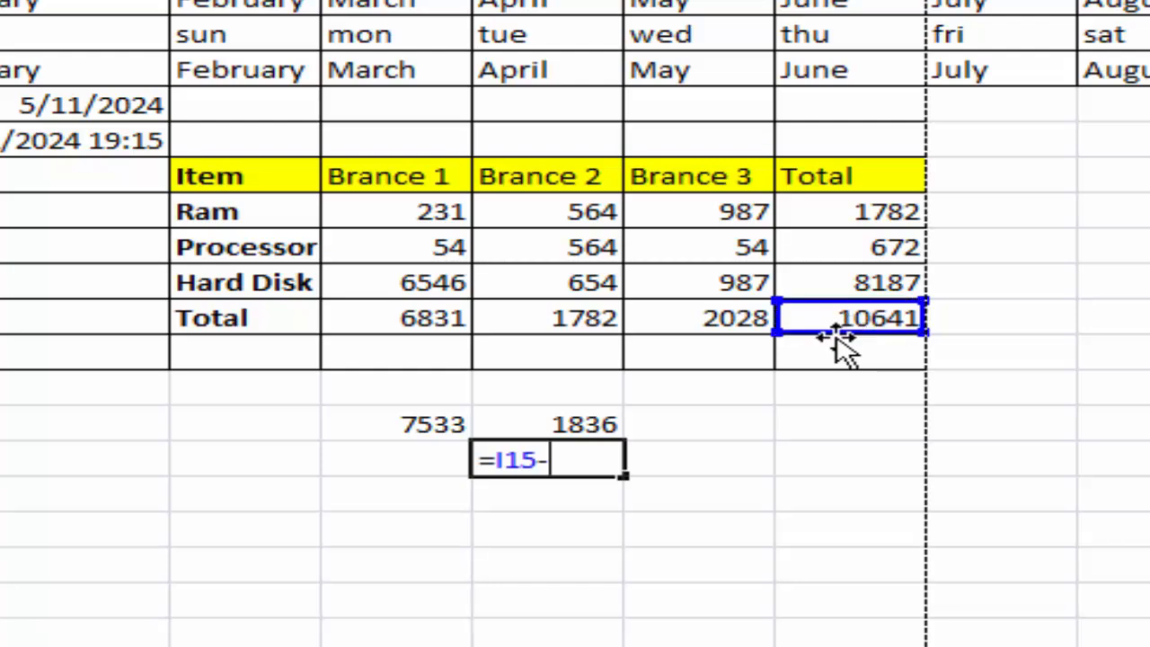
left_click(561, 325)
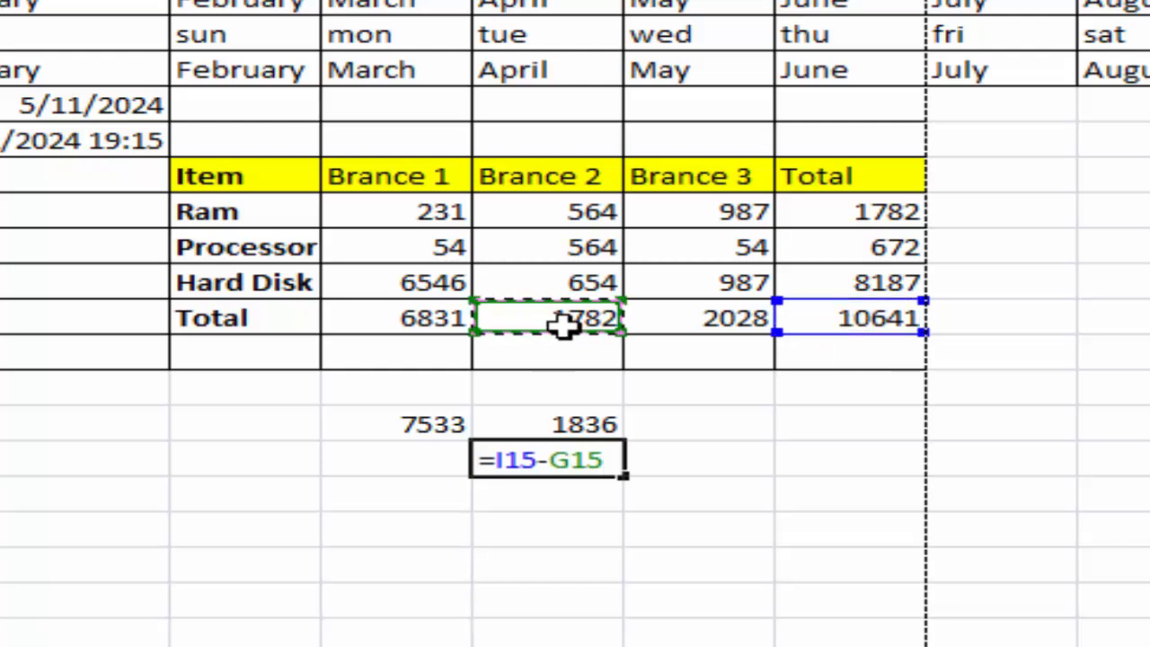
key("Return")
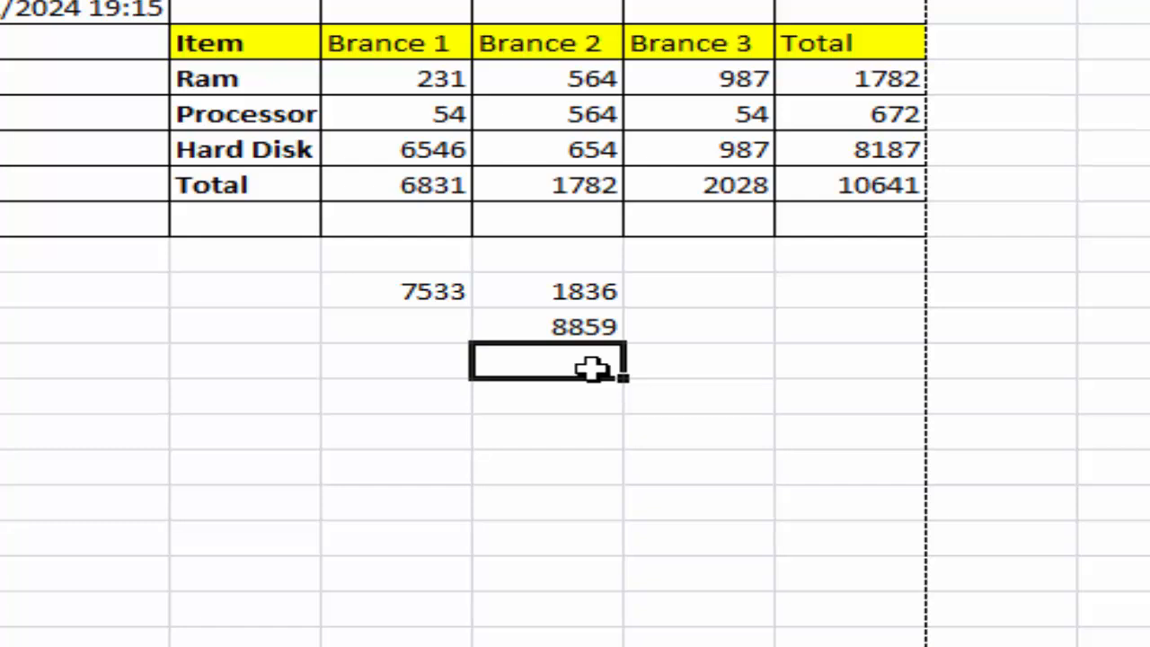
Step: Enter the formula =G14*H14 in cell G20 to multiply the Hard Disk amounts of Brance 2 and Brance 3
type("=")
left_click(476, 146)
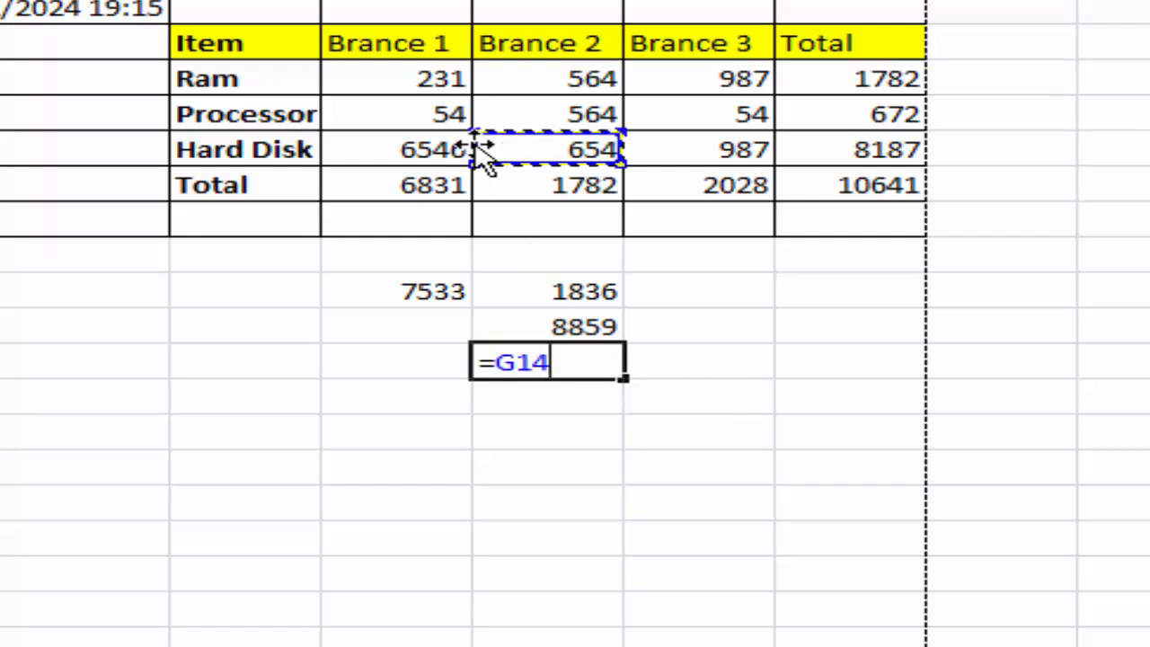
type("*")
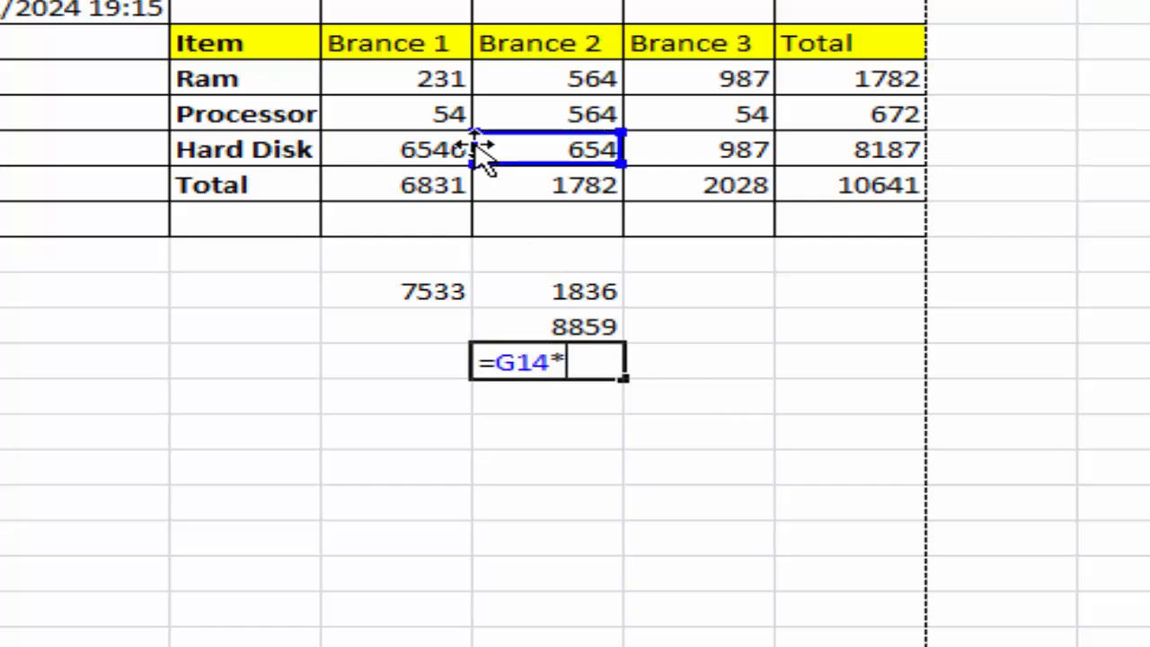
left_click(698, 151)
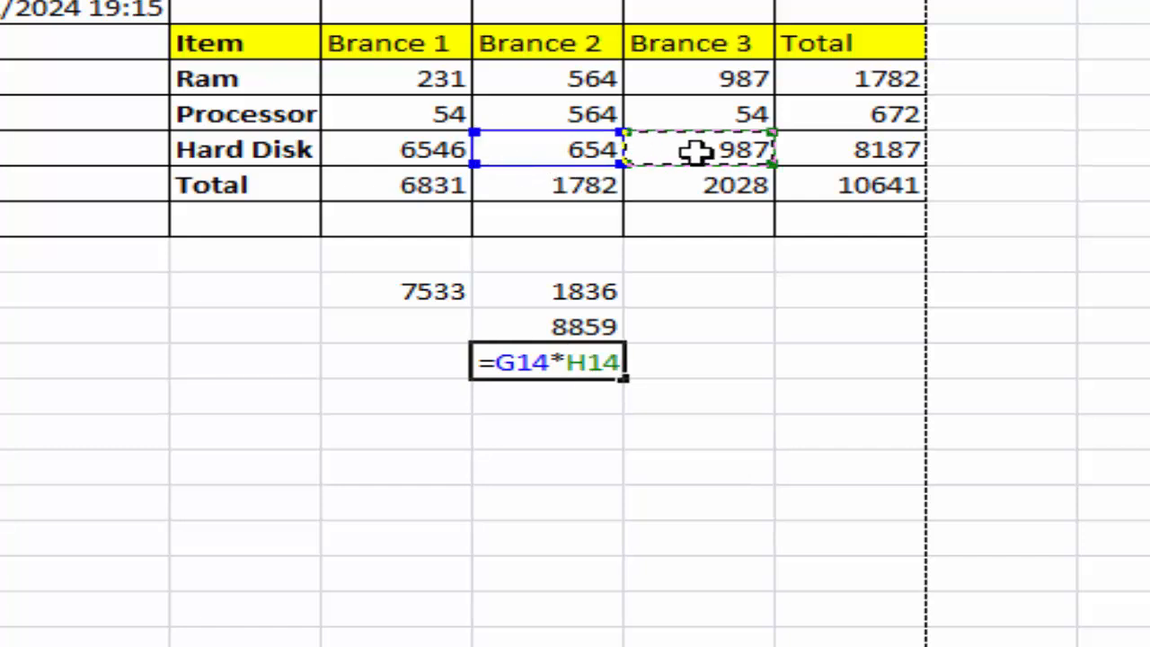
key("Return")
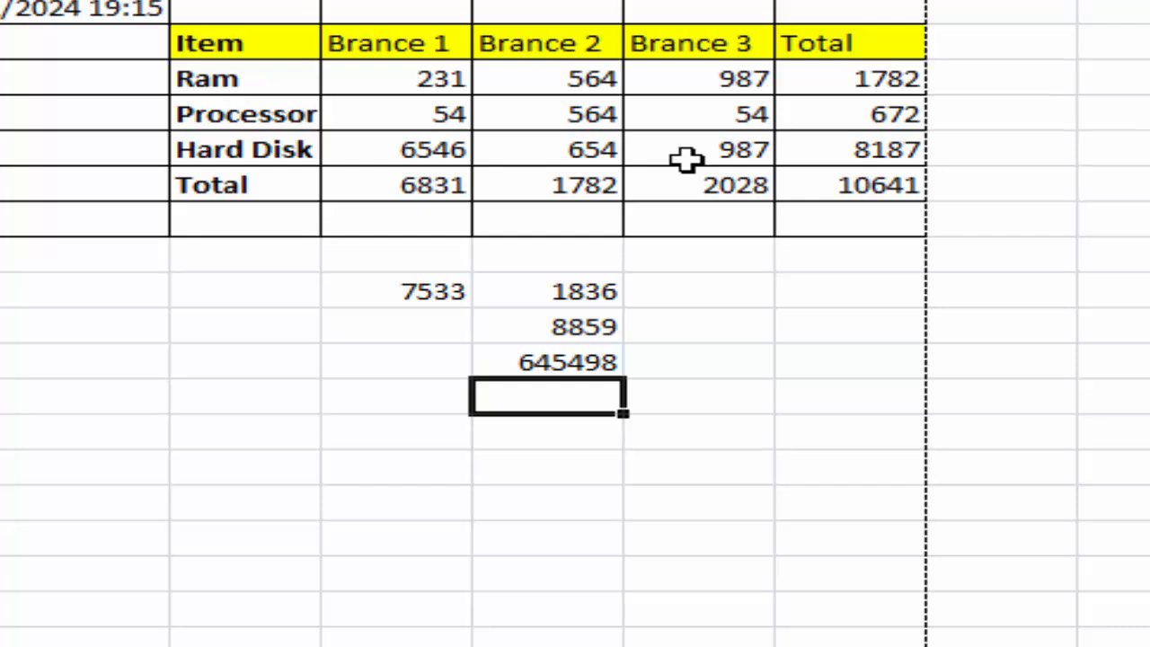
Step: Enter the formula =I15/F13 in cell G21 to divide the grand total by the Processor amount of Brance 1
type("=")
left_click(860, 191)
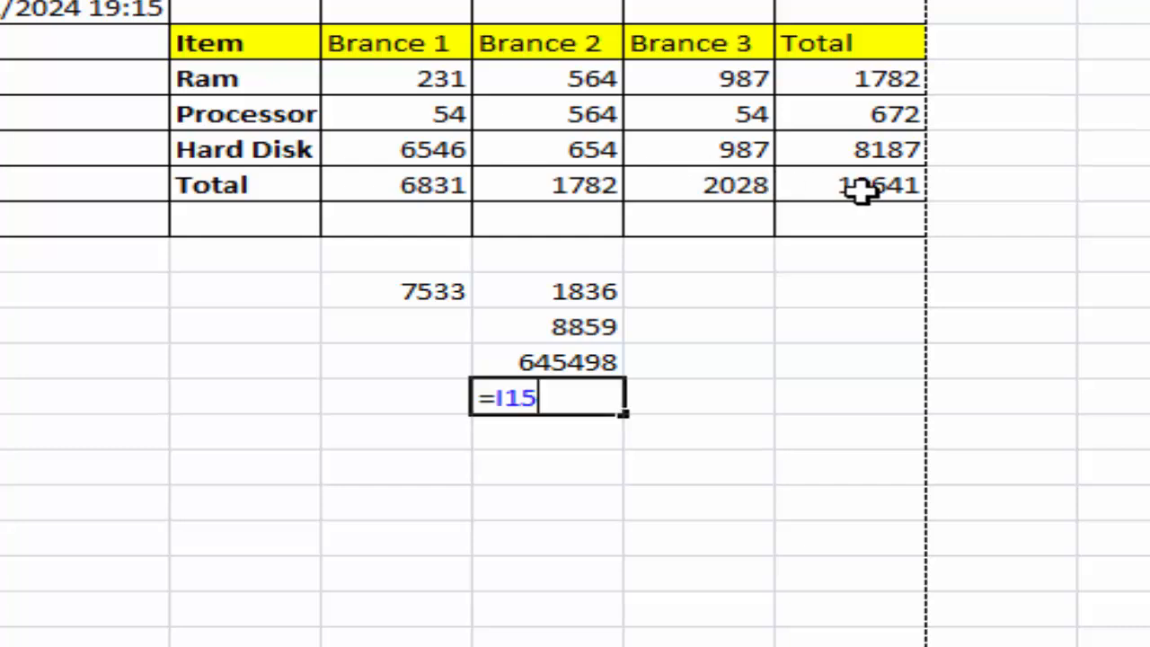
type("/")
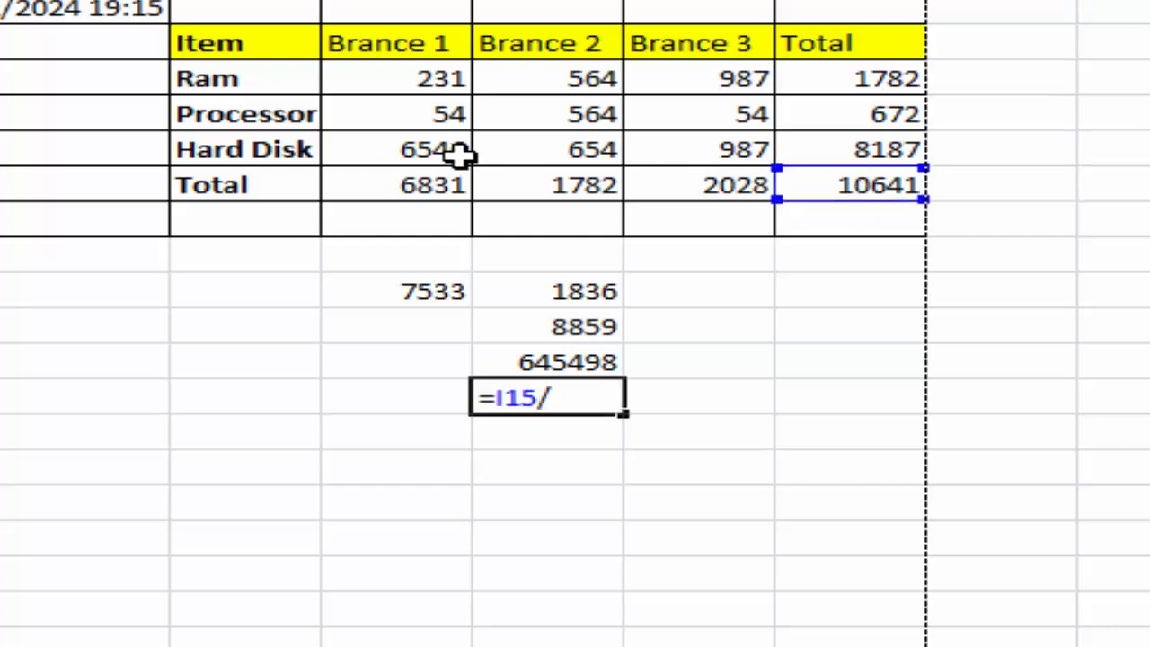
left_click(509, 177)
left_click(441, 115)
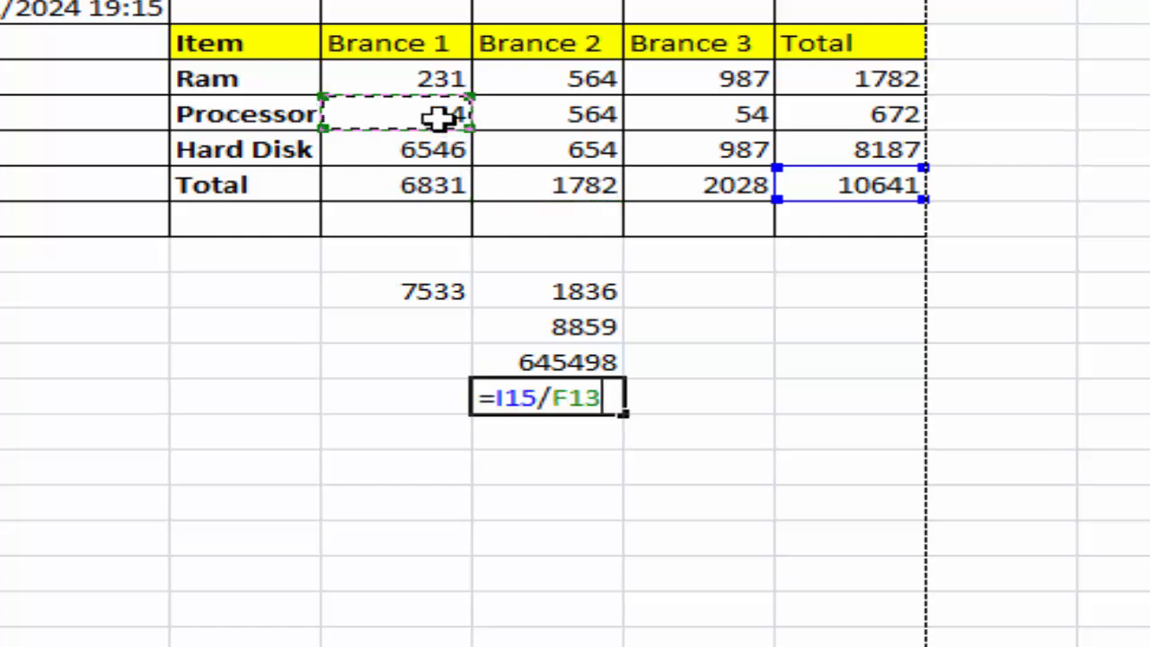
key("Return")
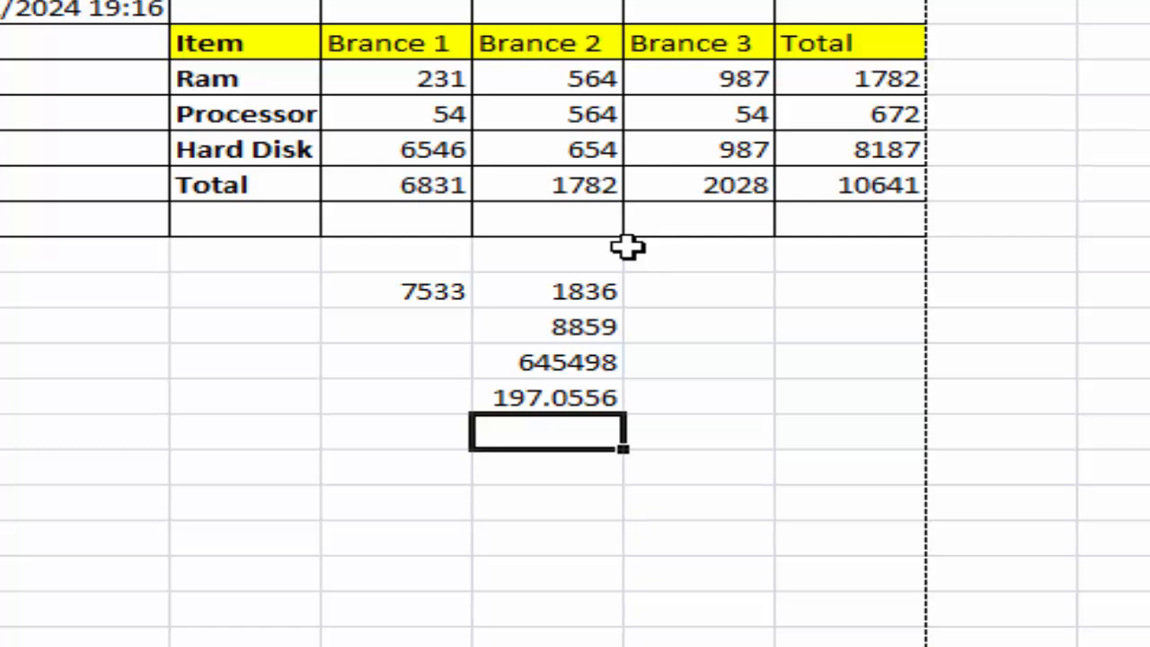
Step: Begin a multiplication formula in cell G22 with the grand total as its first factor, =I15*
type("=")
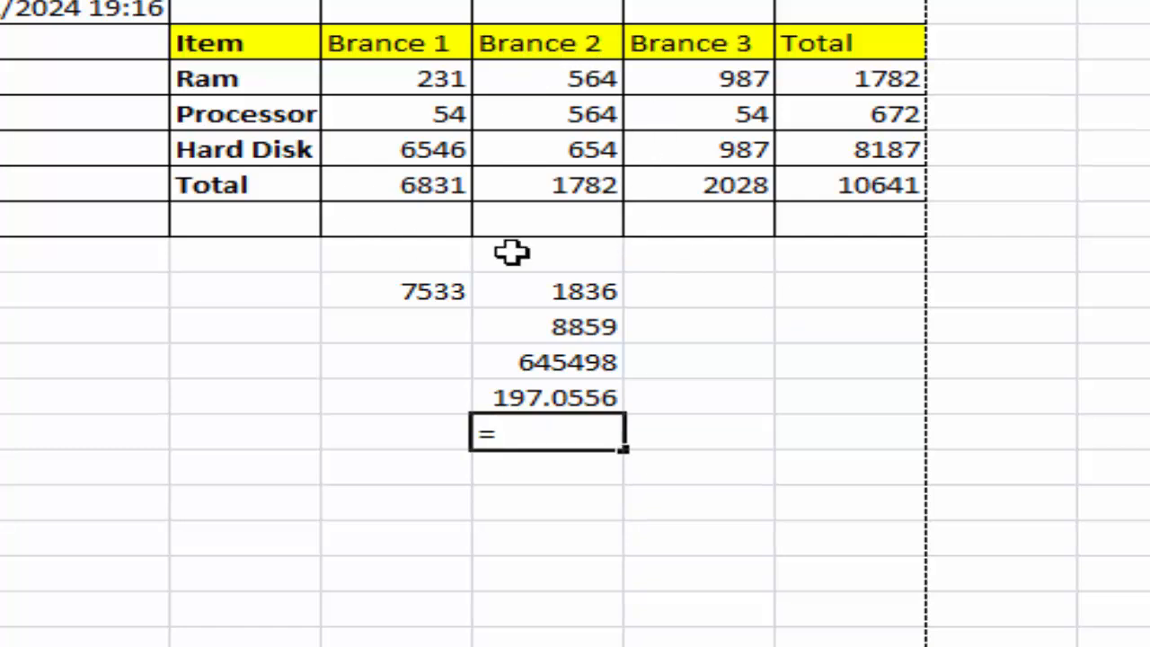
left_click(857, 186)
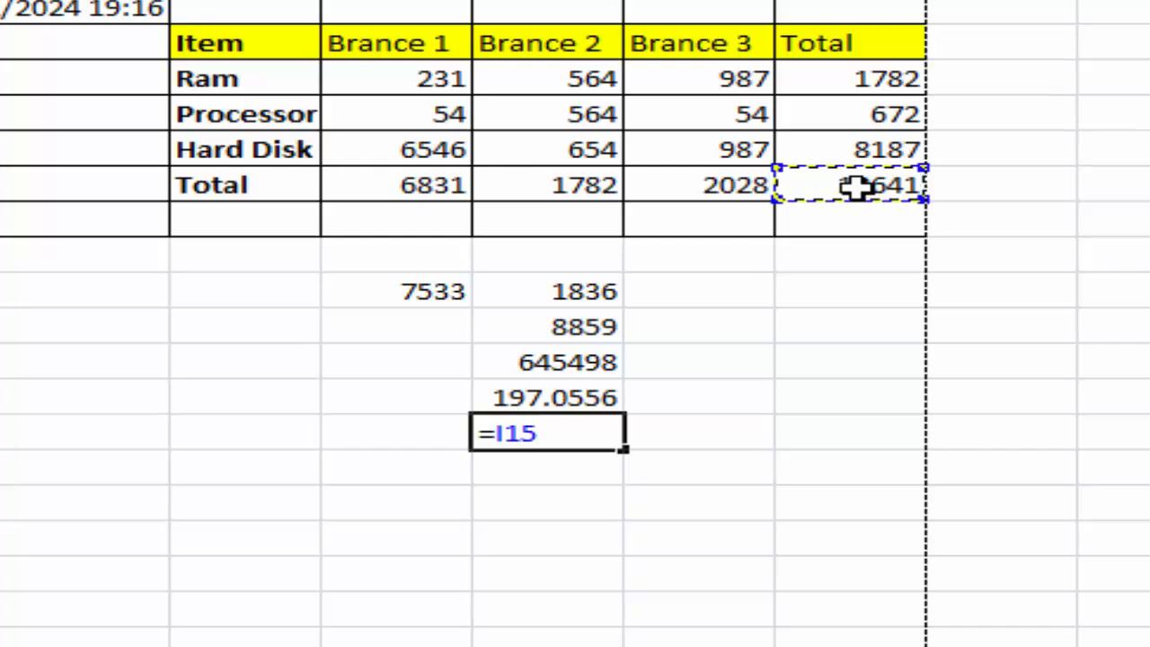
type("*")
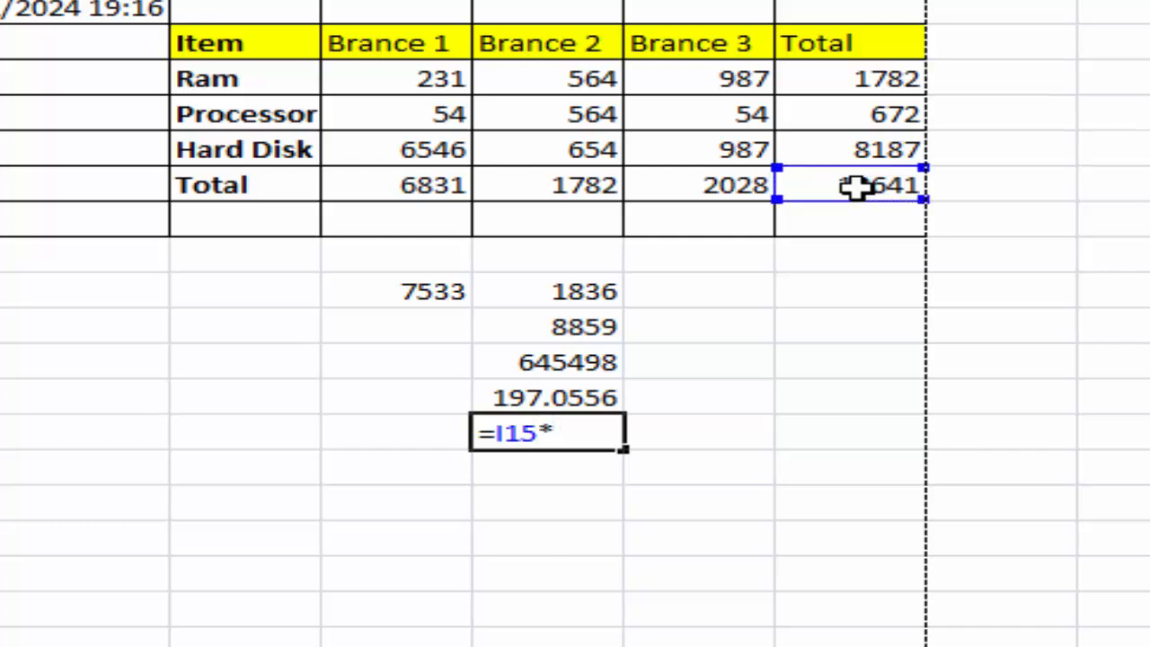